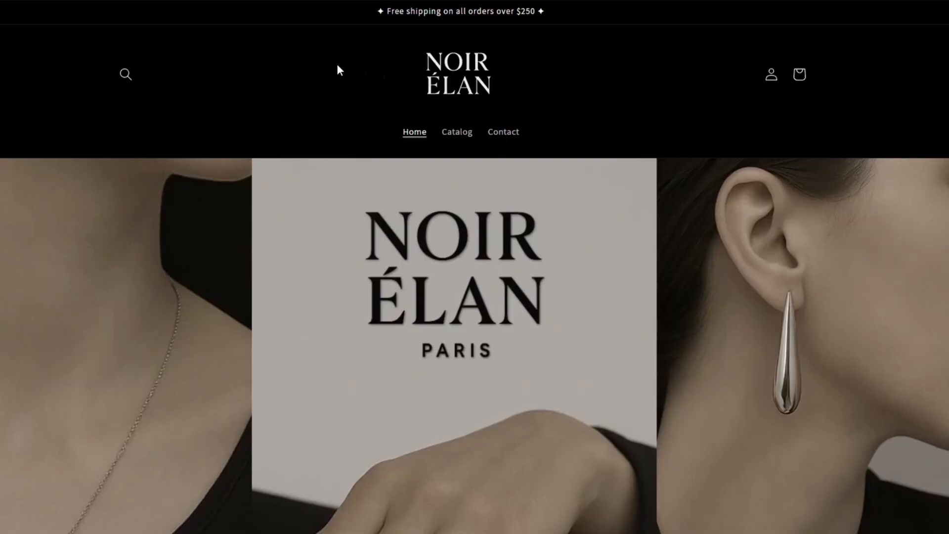
pyautogui.scroll(-10, 400, 129)
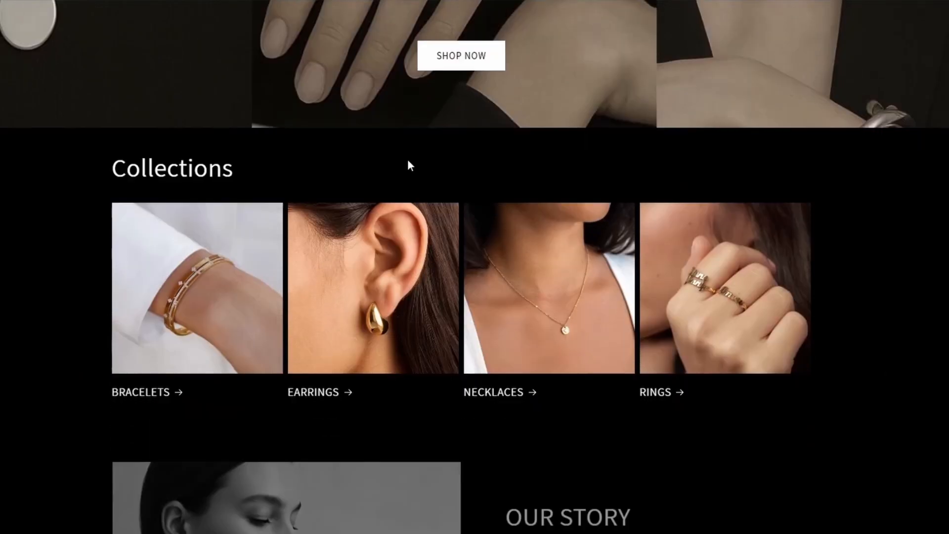
pyautogui.scroll(-4, 409, 165)
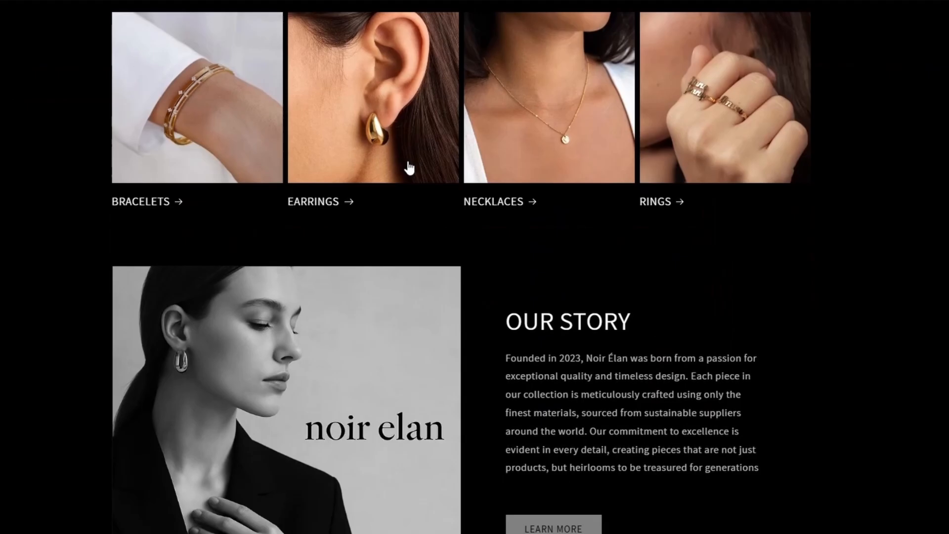
pyautogui.scroll(12, 409, 163)
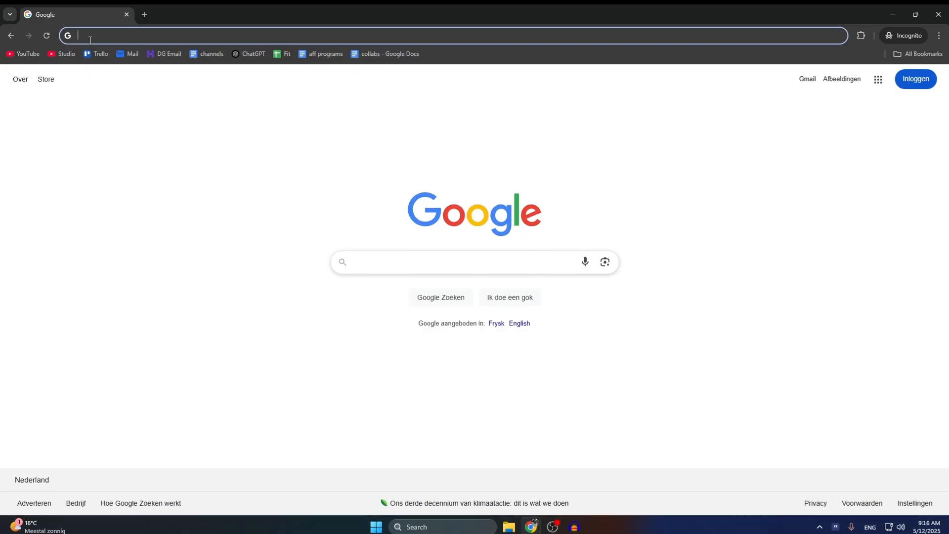
pyautogui.write('https://byhessel.com/')
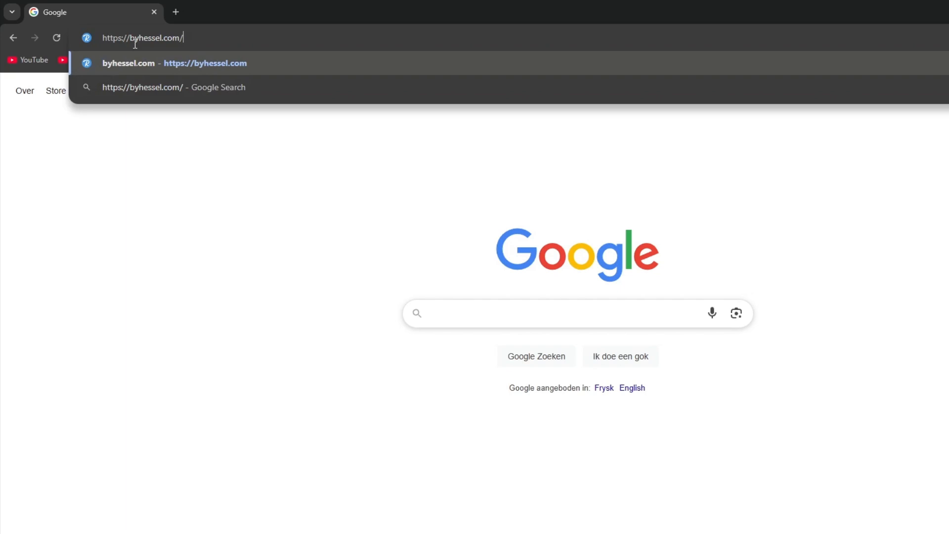
pyautogui.write('sh')
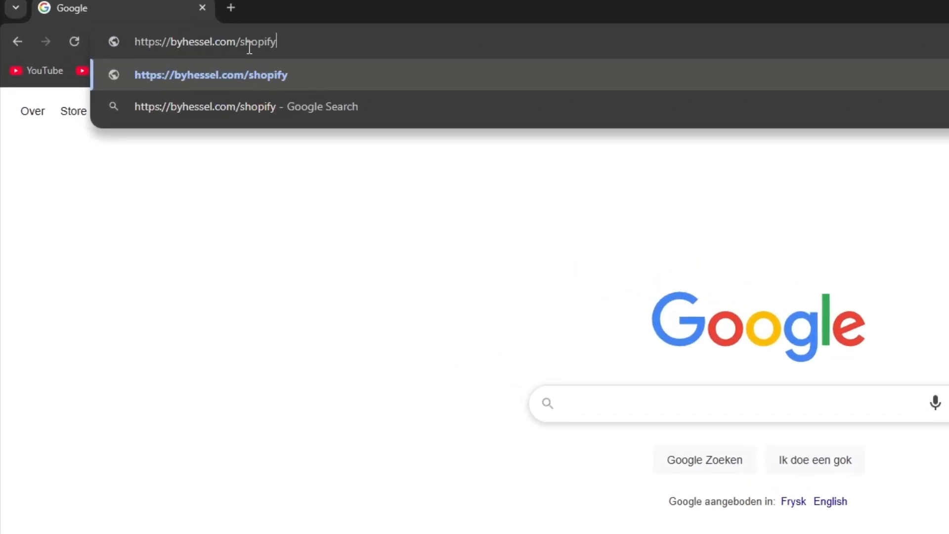
pyautogui.write('opify')
pyautogui.press('Return')
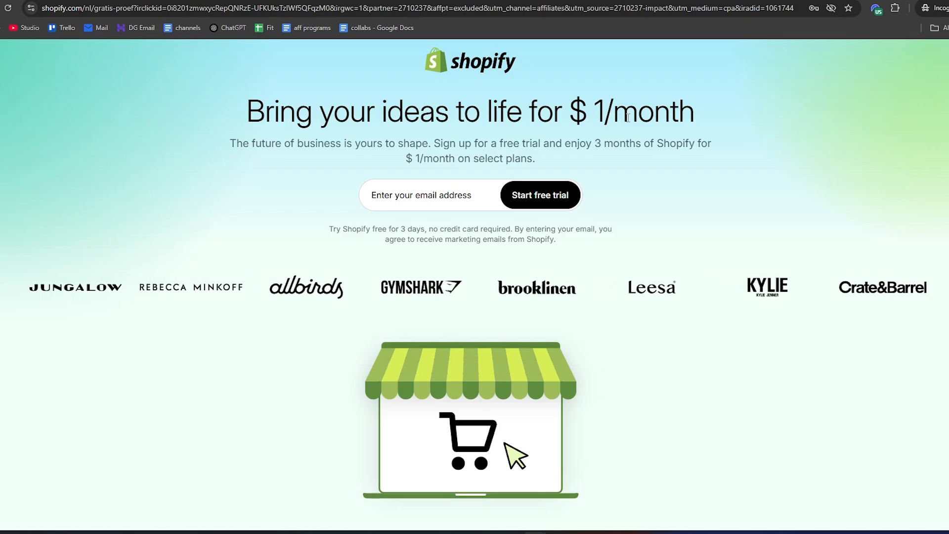
pyautogui.click(498, 205)
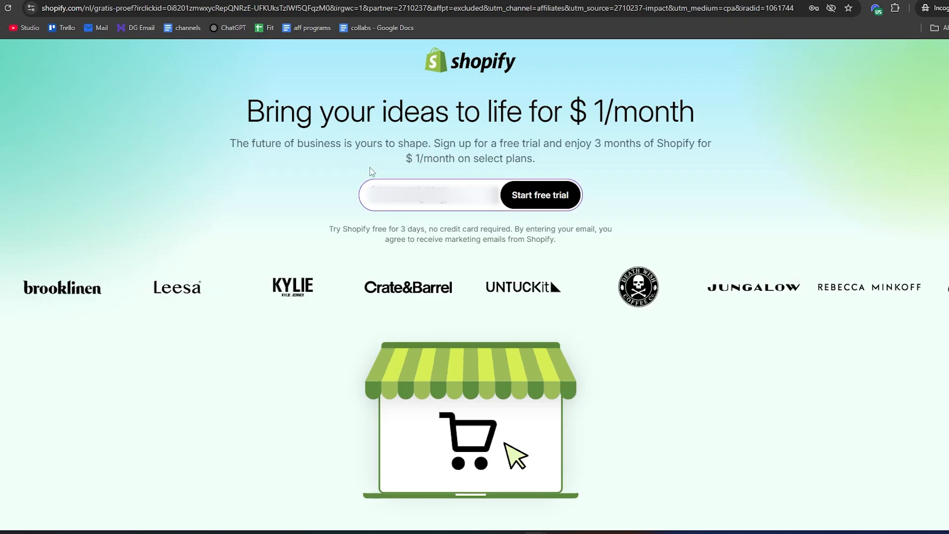
pyautogui.click(544, 207)
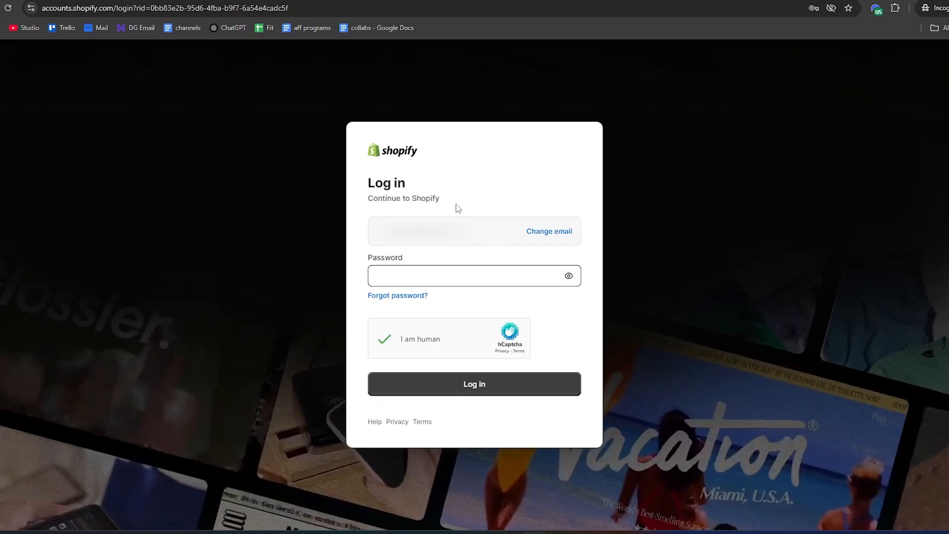
# Log in with the account password and choose to try the Basic plan
pyautogui.click(376, 283)
pyautogui.hotkey('ctrl', 'v')
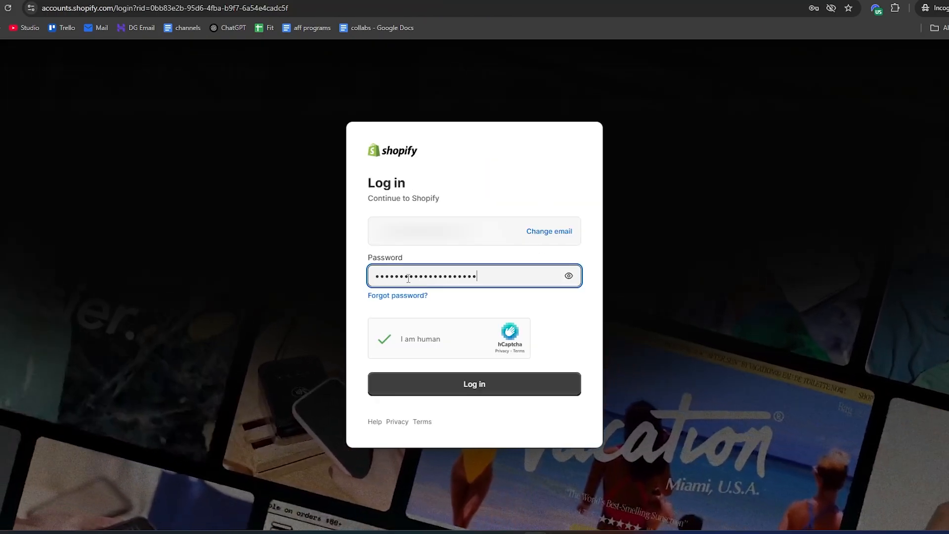
pyautogui.click(446, 391)
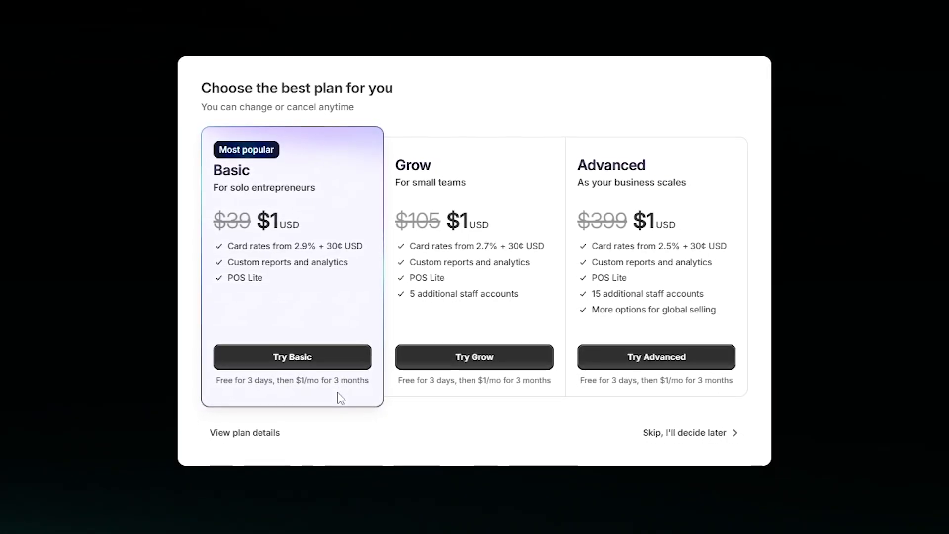
pyautogui.click(283, 366)
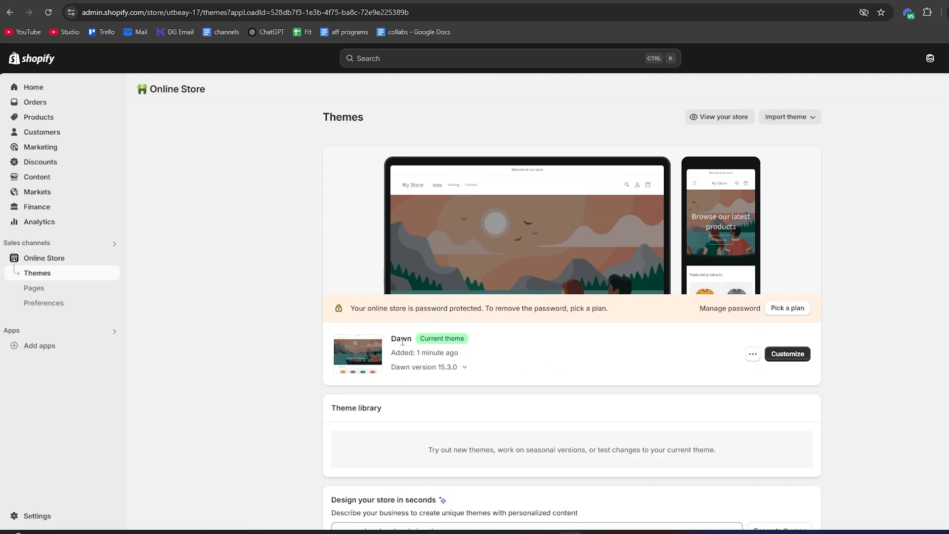
# Look through the popular free themes and open the current Dawn theme for customization
pyautogui.scroll(-5, 350, 346)
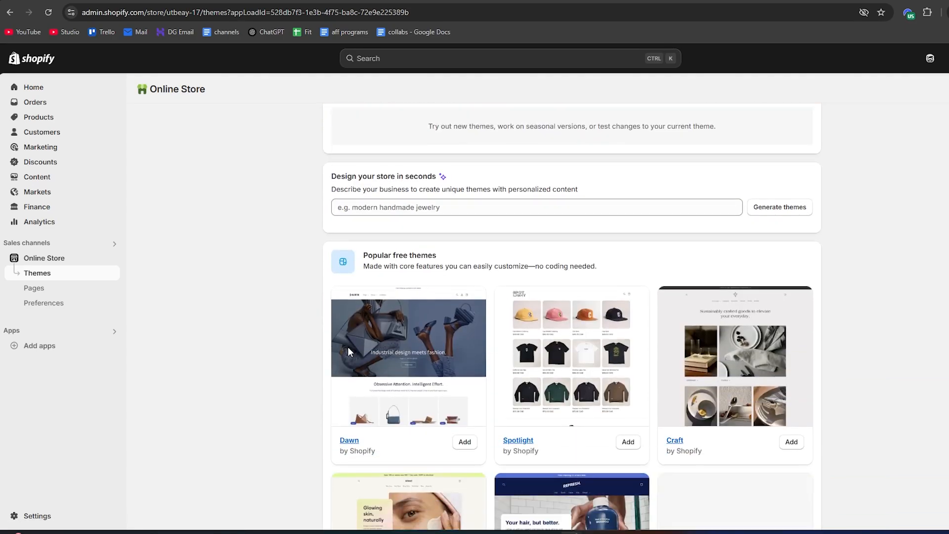
pyautogui.scroll(-1, 348, 349)
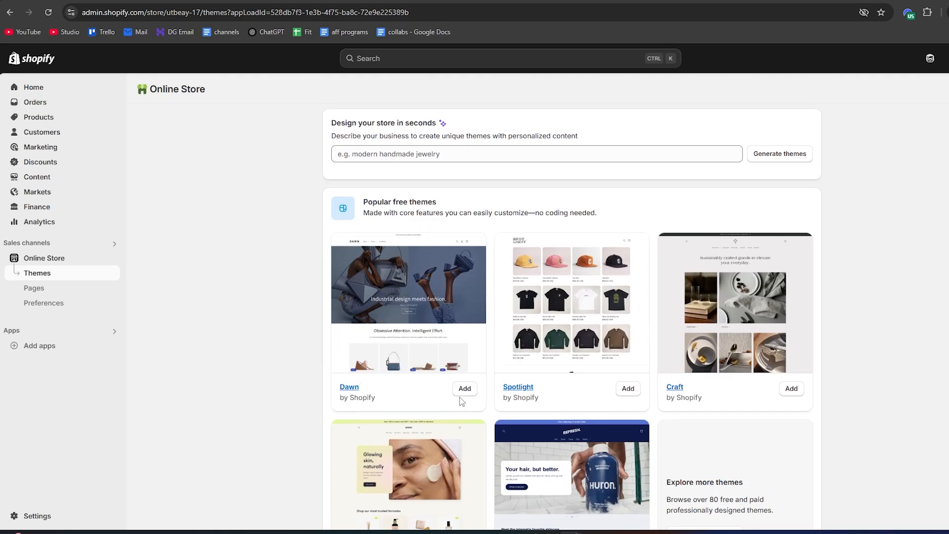
pyautogui.scroll(8, 654, 294)
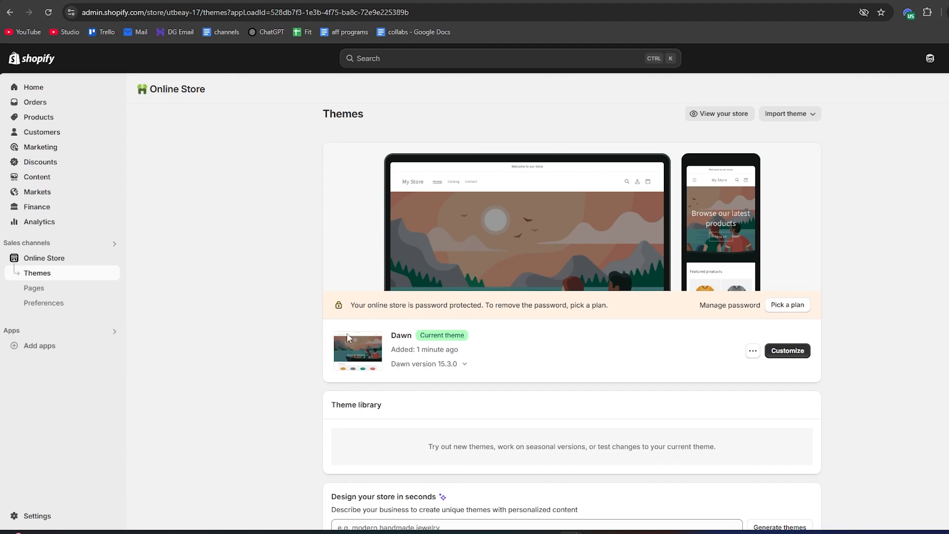
pyautogui.click(789, 352)
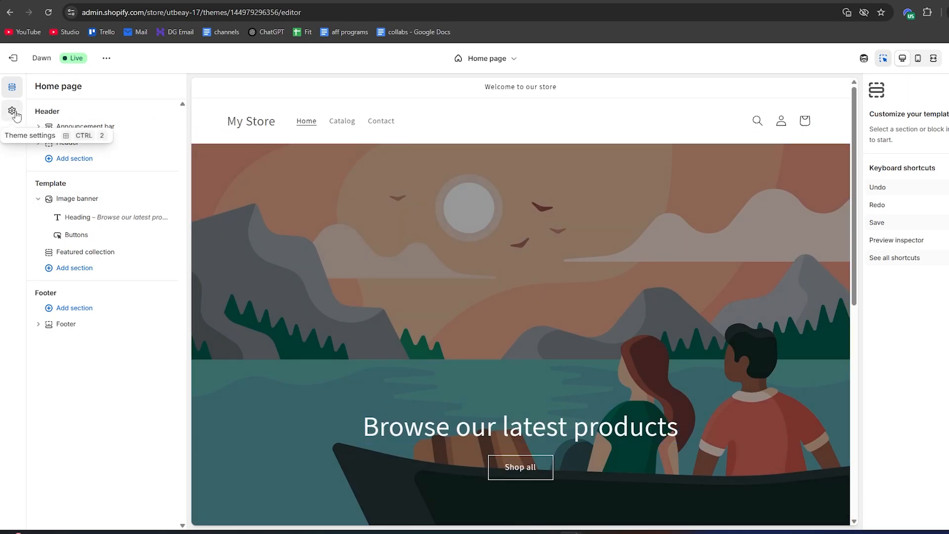
# Set the background of color Scheme 1 in the theme settings to #000000
pyautogui.click(12, 112)
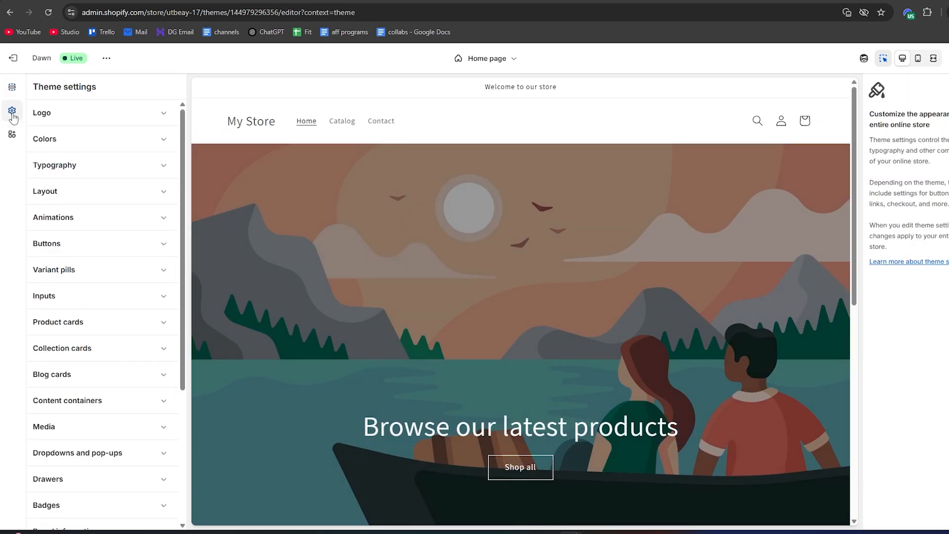
pyautogui.click(67, 141)
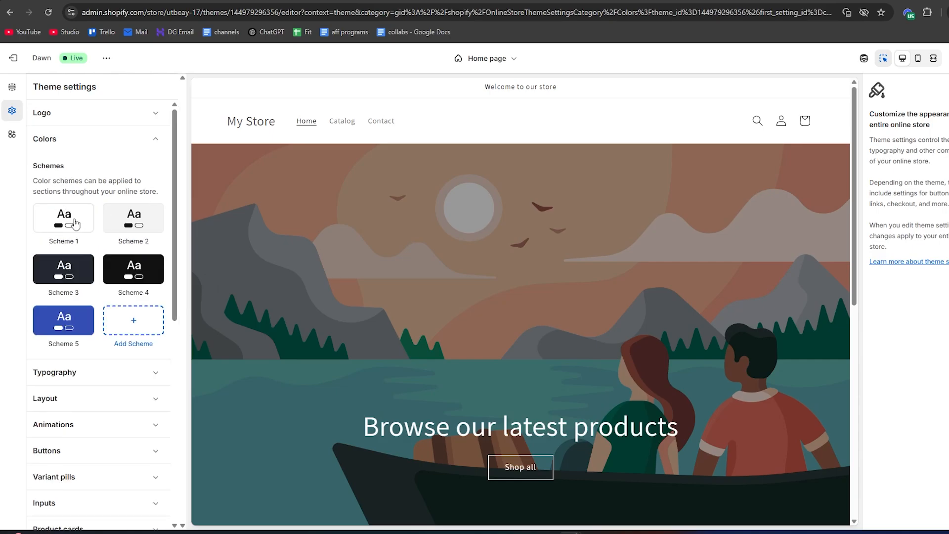
pyautogui.click(58, 222)
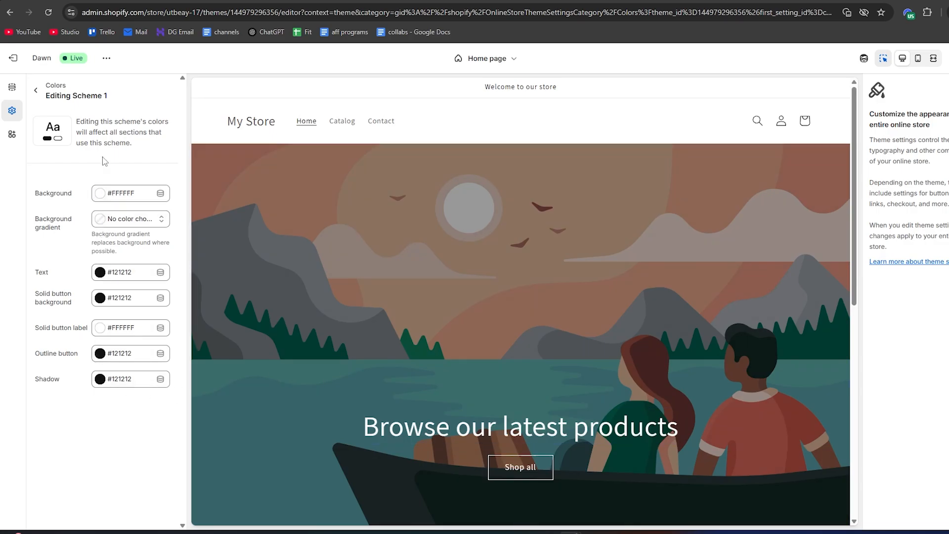
pyautogui.click(104, 192)
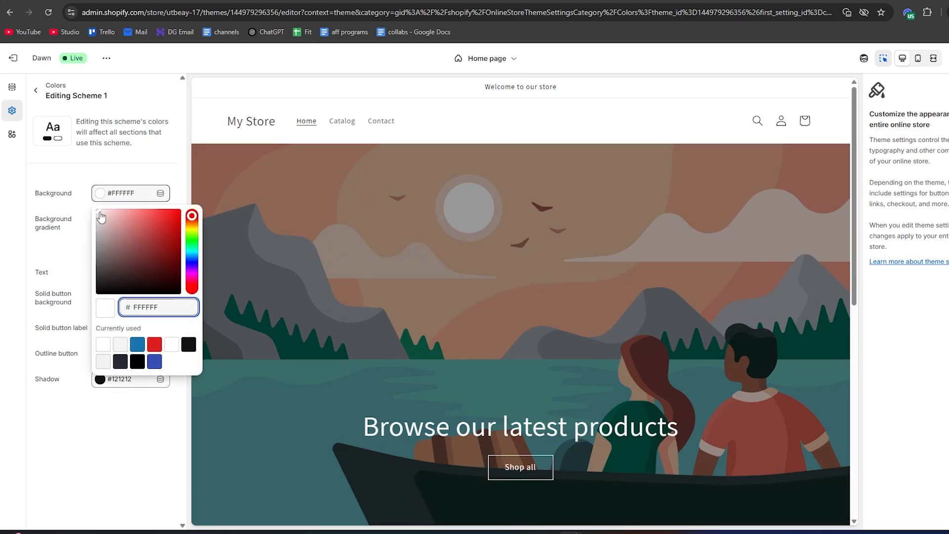
pyautogui.moveTo(101, 217); pyautogui.dragTo(101, 294)
pyautogui.click(80, 275)
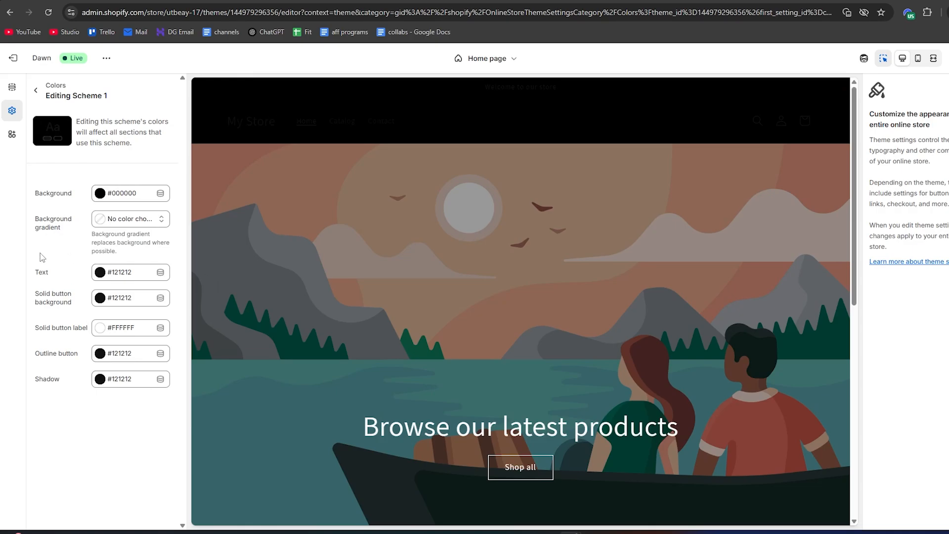
# Set both the text and the solid button background of Scheme 1 to #FFFFFF
pyautogui.click(101, 274)
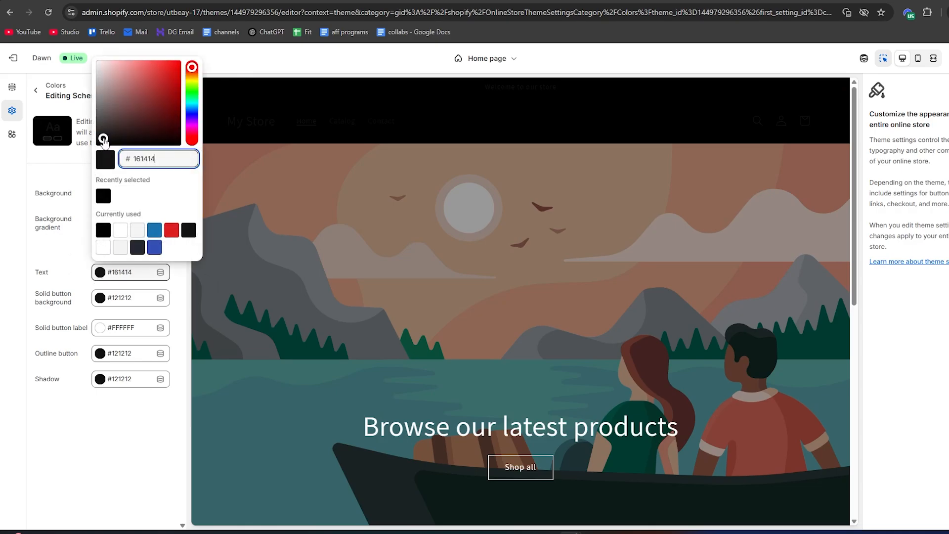
pyautogui.moveTo(103, 140); pyautogui.dragTo(99, 67)
pyautogui.click(82, 49)
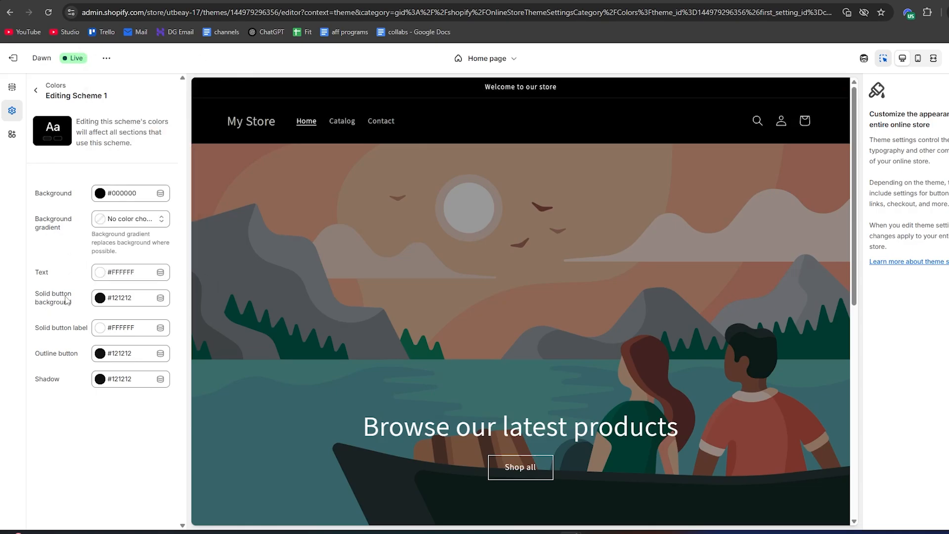
pyautogui.click(100, 298)
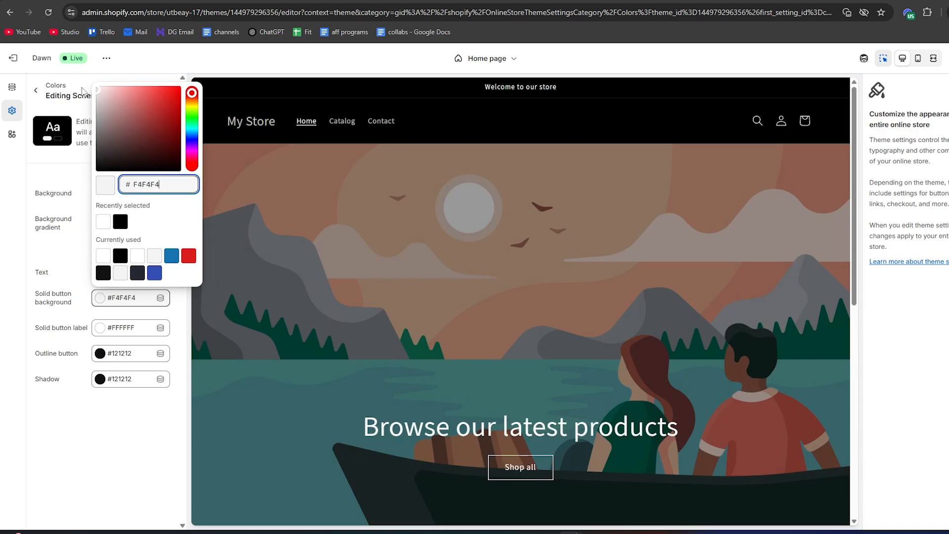
pyautogui.moveTo(82, 91); pyautogui.dragTo(81, 87)
pyautogui.click(81, 84)
# Set the header section's logo position to Top center and its sticky header option to None
pyautogui.scroll(-7, 391, 228)
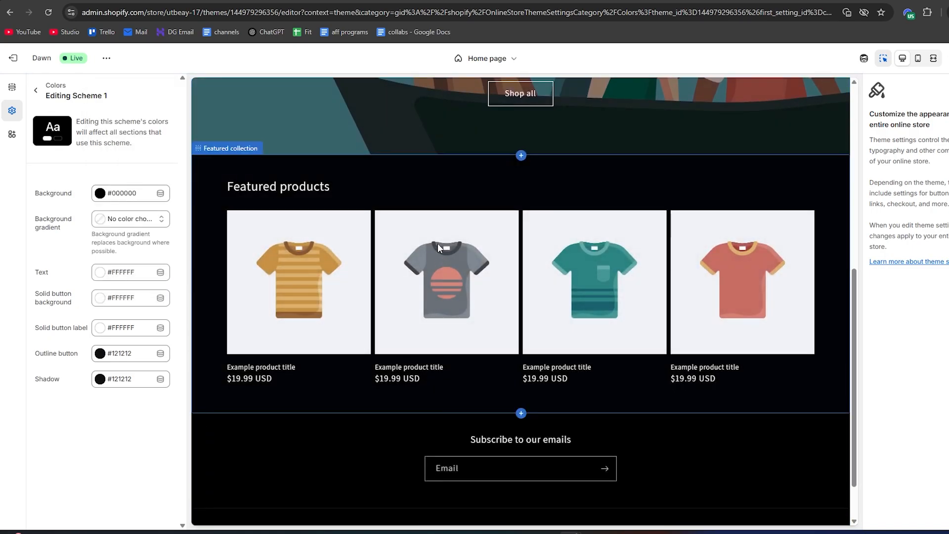
pyautogui.scroll(-1, 437, 242)
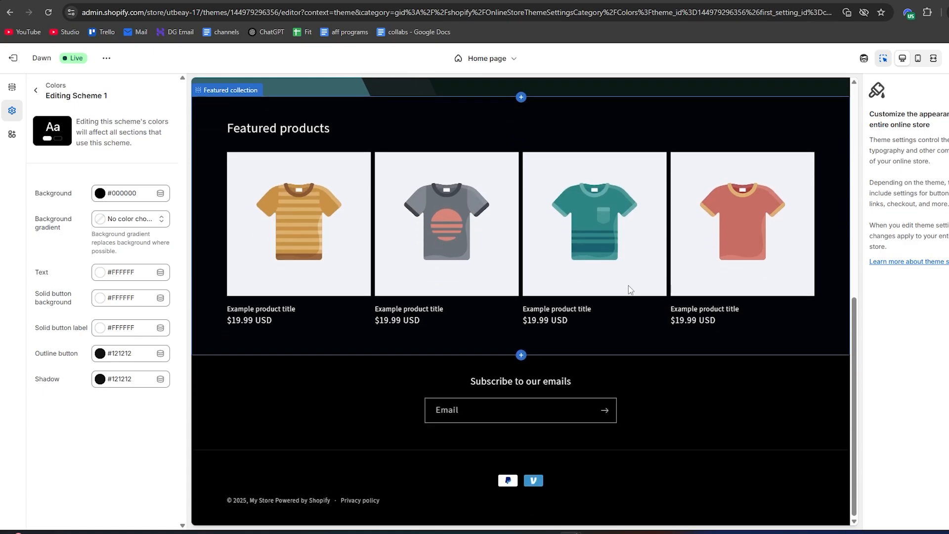
pyautogui.scroll(10, 629, 286)
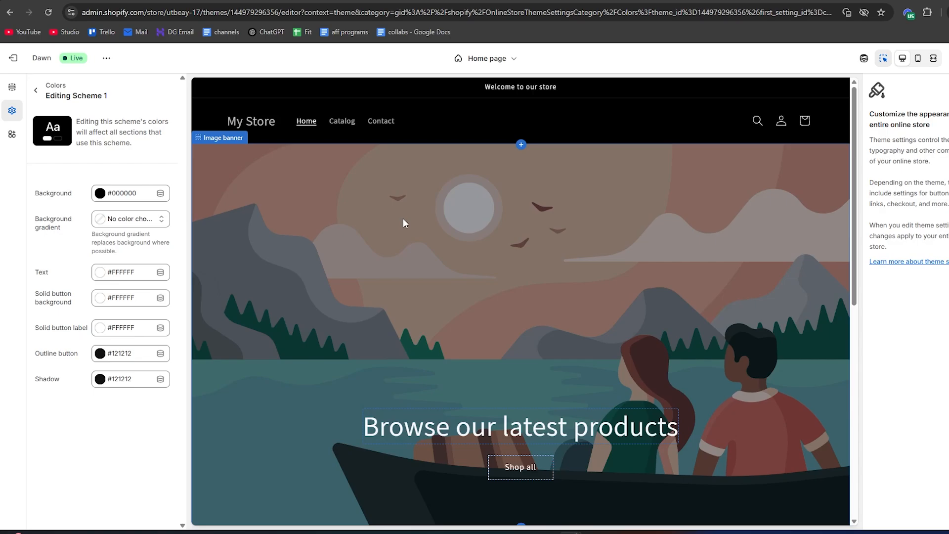
pyautogui.click(329, 105)
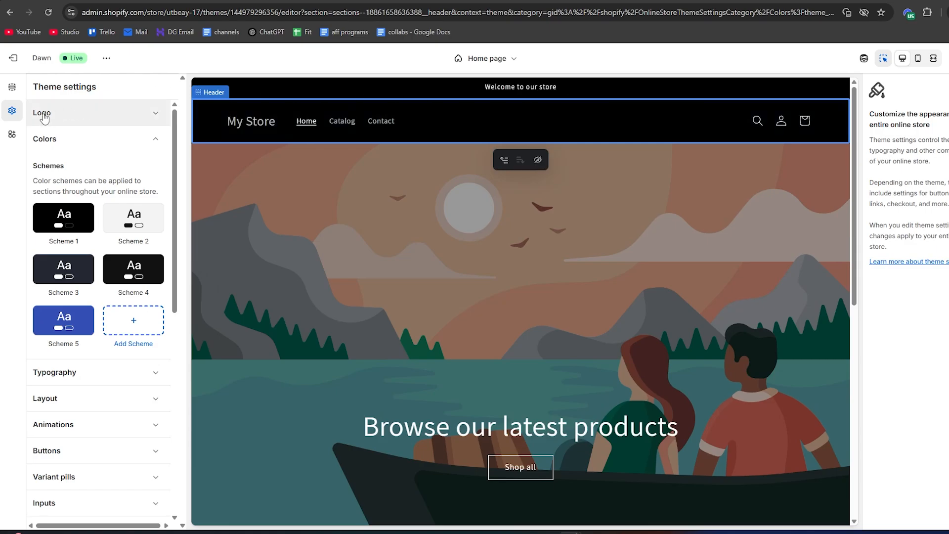
pyautogui.click(12, 93)
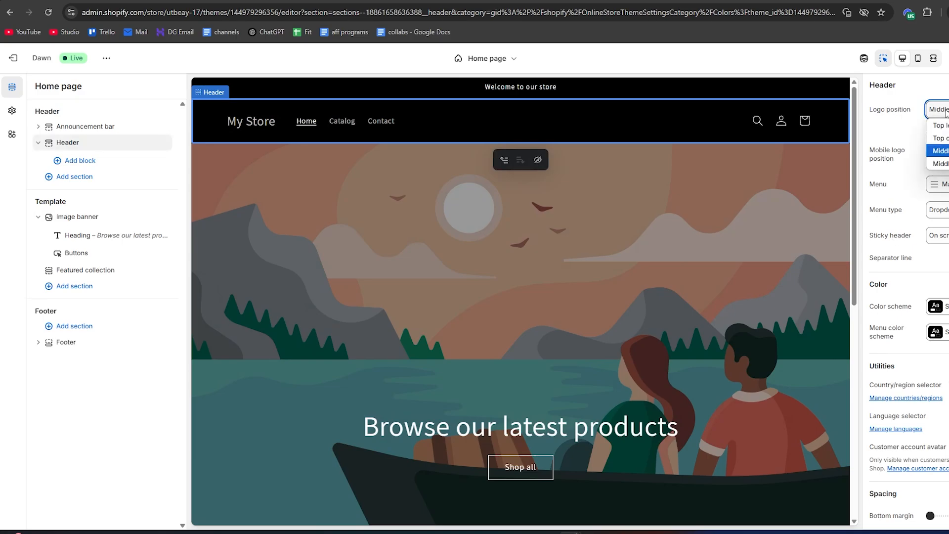
pyautogui.click(946, 140)
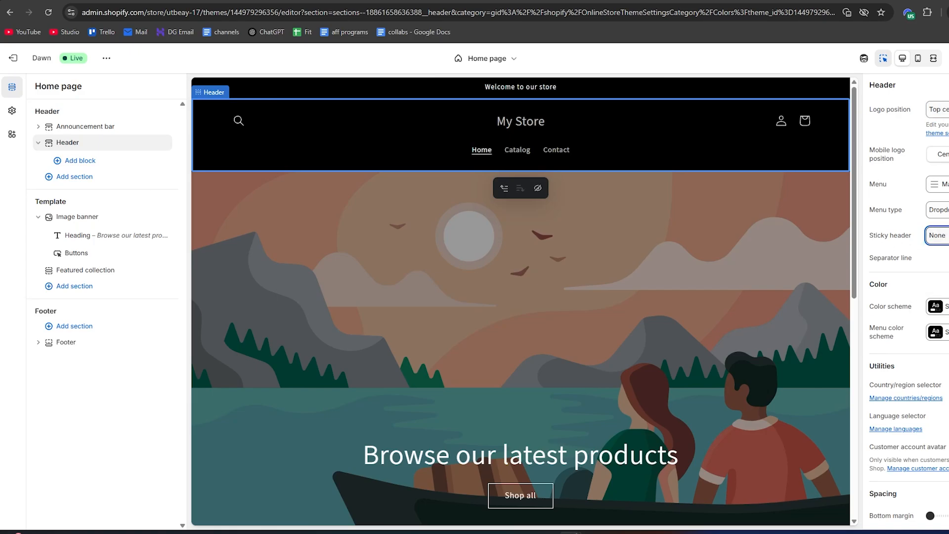
pyautogui.scroll(-3, 607, 251)
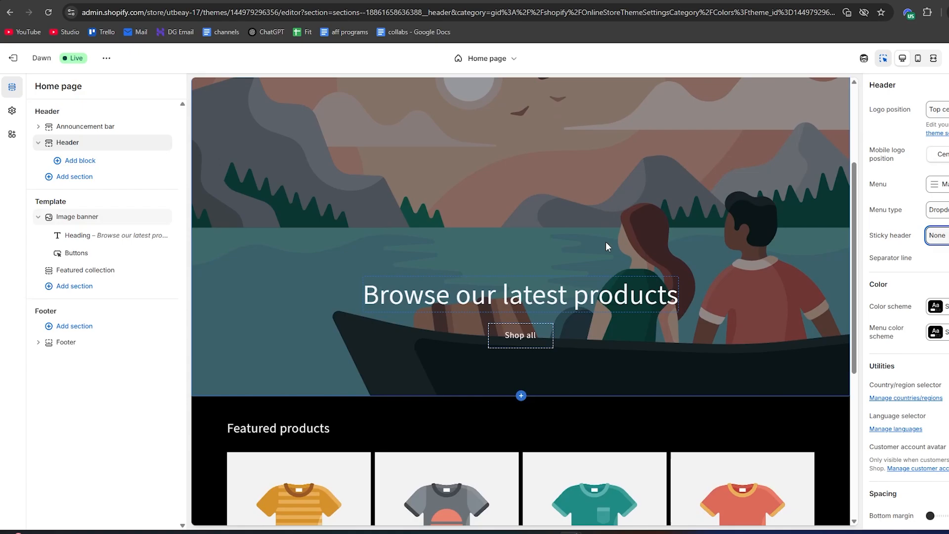
pyautogui.scroll(3, 606, 242)
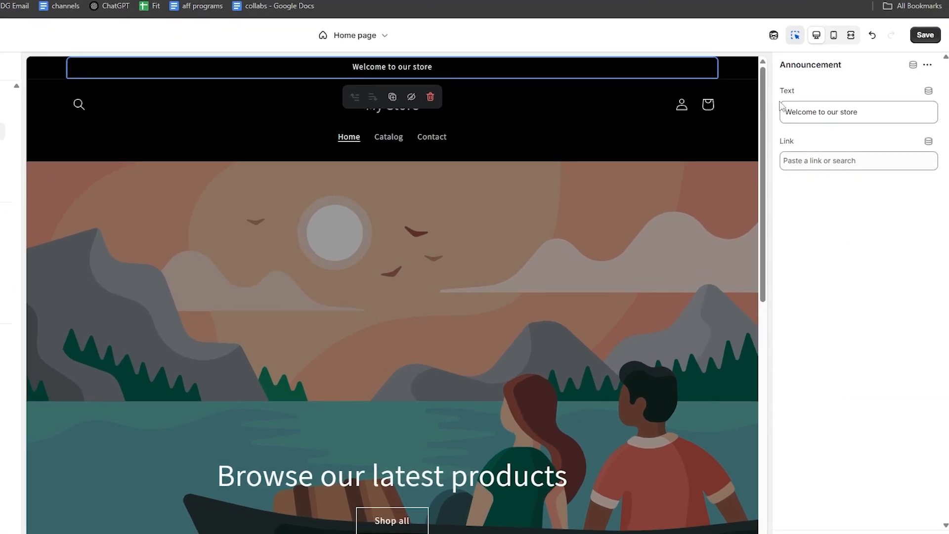
# Replace the announcement bar text with "✦ Free shipping on all orders over $250 ✦" and save the theme
pyautogui.tripleClick(867, 117)
pyautogui.write('✦ Free shipping on all orders over $250 ✦')
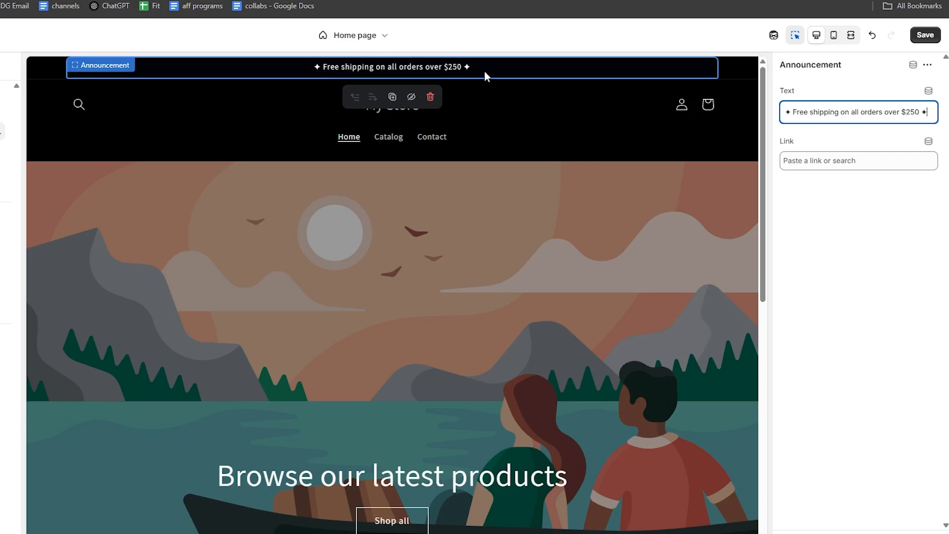
pyautogui.click(417, 67)
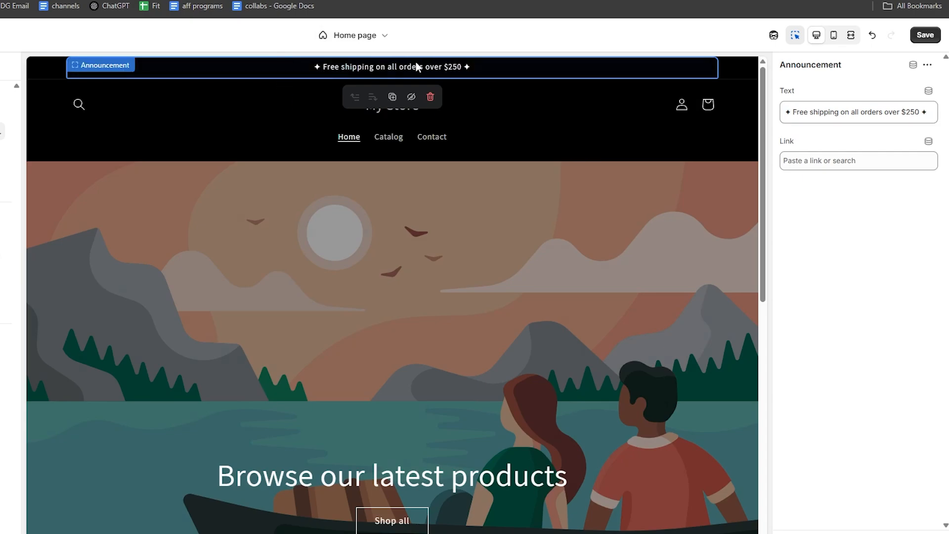
pyautogui.click(925, 35)
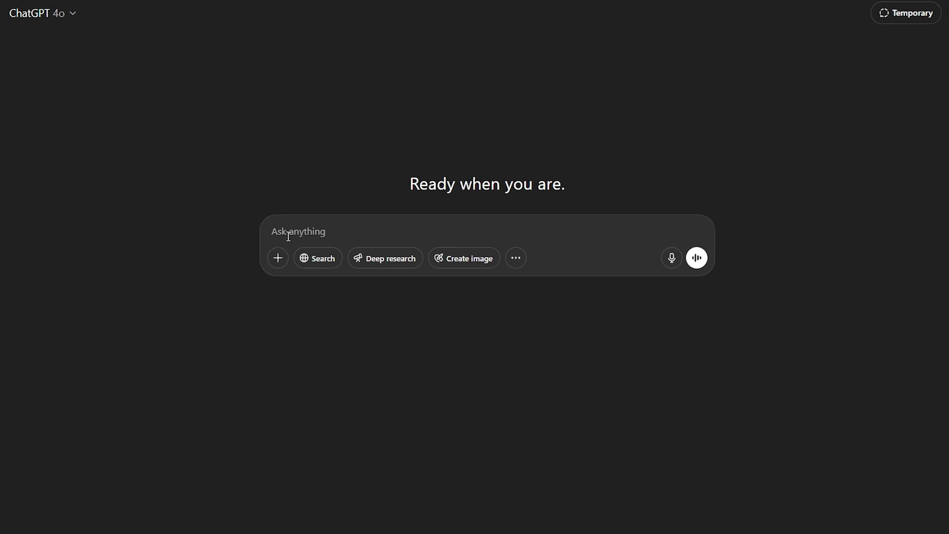
# In ChatGPT, request white-on-black luxury clothing brand logo options, replacing YOURNAME in the prompt with the brand name Noir Élan, and download the resulting image
pyautogui.write('Create a black and white luxury brand logo for my high-end clothing brand. The logo should be minimal, elegant, and timeless. It should reflect sophistication and exclusivity. Use clean lines, bold typography (if any), and a design that would look great on clothing tags, packaging, and storefronts. The style should fit within the luxury fashion space like Chanel, Prada, or Saint Laurent. Avoid colorful or cartoonish elements. Please show a few options with different design directions. please do it white on black background brand name: YOURNAME')
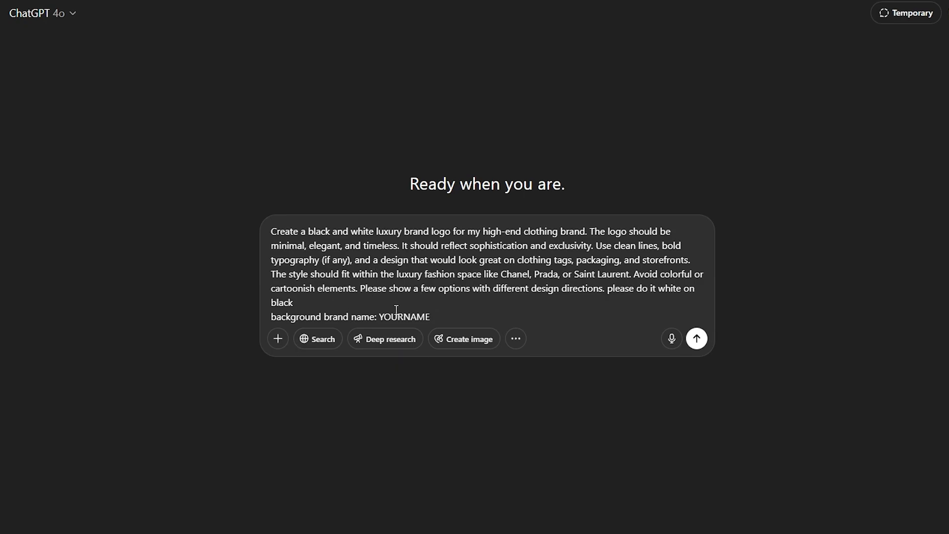
pyautogui.moveTo(379, 317); pyautogui.dragTo(461, 322)
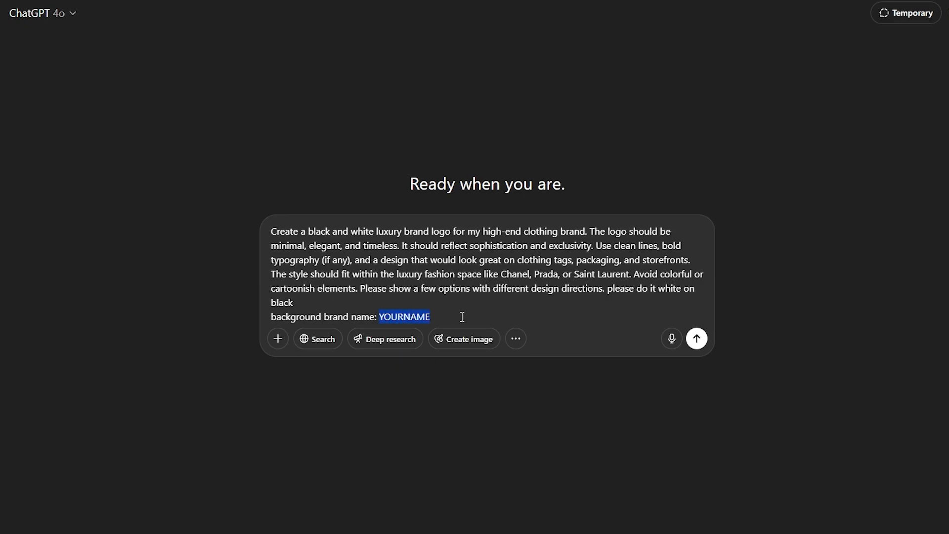
pyautogui.write('NOIR ÉLAN')
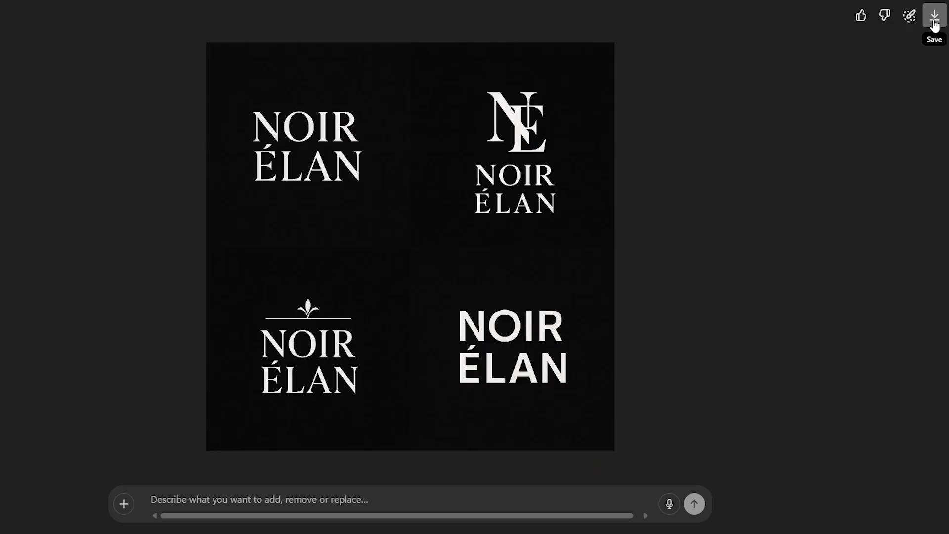
pyautogui.click(934, 19)
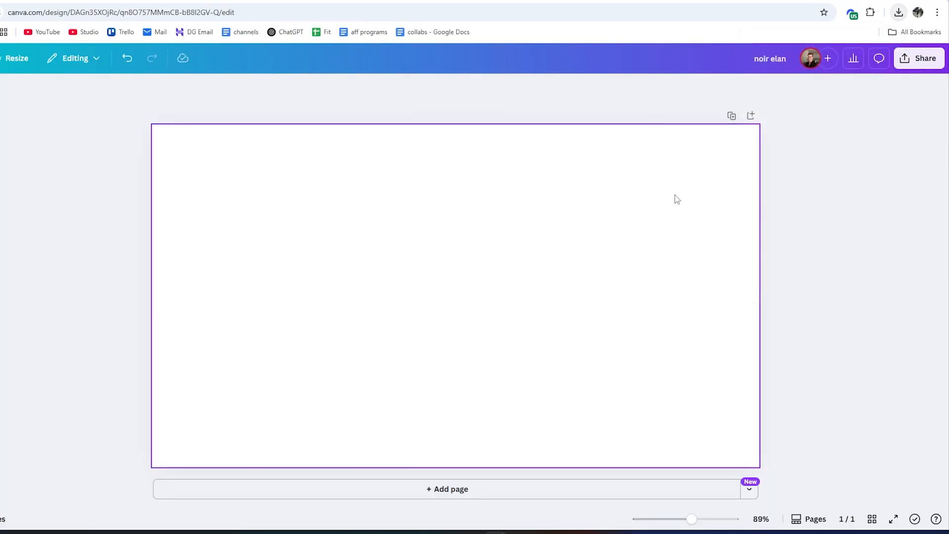
# In Canva, place the downloaded logo sheet on the blank design, crop it to the plain serif NOIR ÉLAN version and enlarge it to fill the page
pyautogui.click(899, 12)
pyautogui.moveTo(836, 59); pyautogui.dragTo(459, 220)
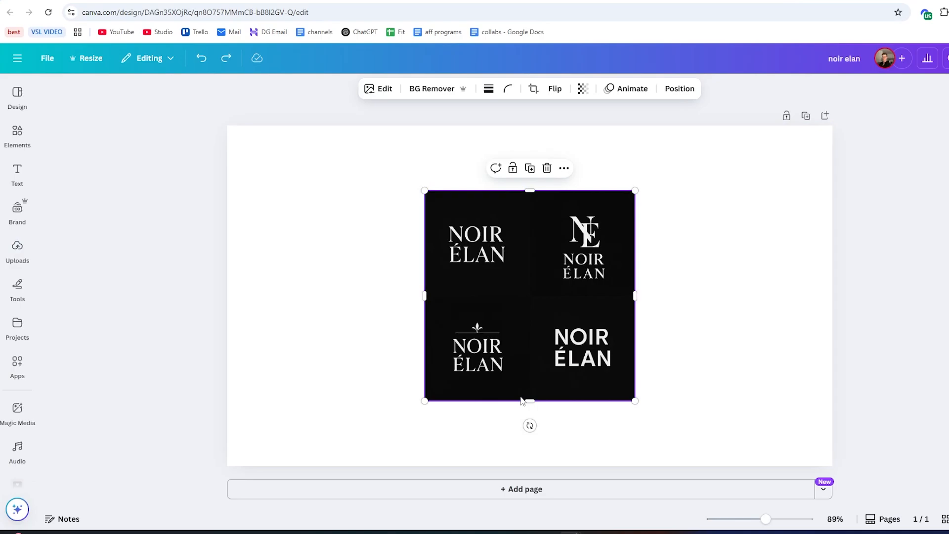
pyautogui.moveTo(527, 399); pyautogui.dragTo(519, 278)
pyautogui.moveTo(635, 234); pyautogui.dragTo(513, 232)
pyautogui.moveTo(425, 192); pyautogui.dragTo(333, 168)
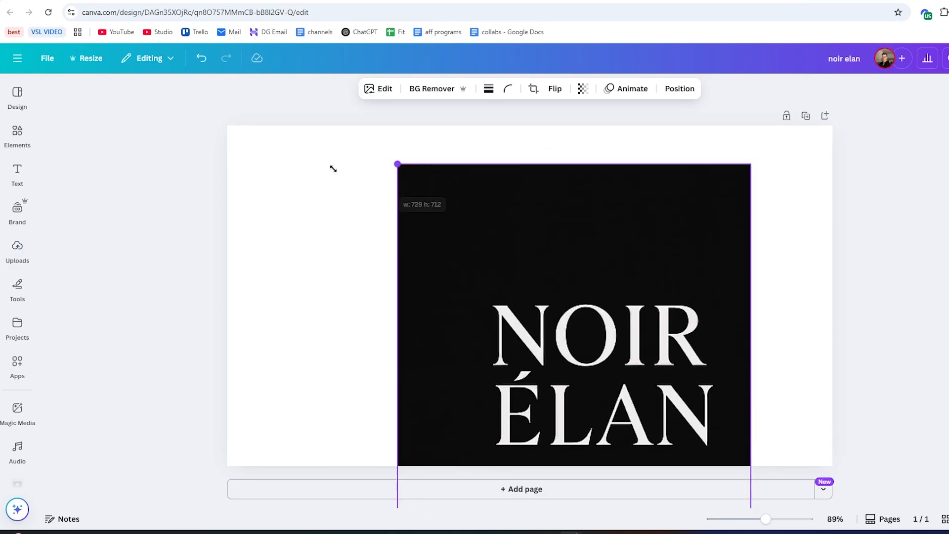
pyautogui.moveTo(334, 169); pyautogui.dragTo(227, 94)
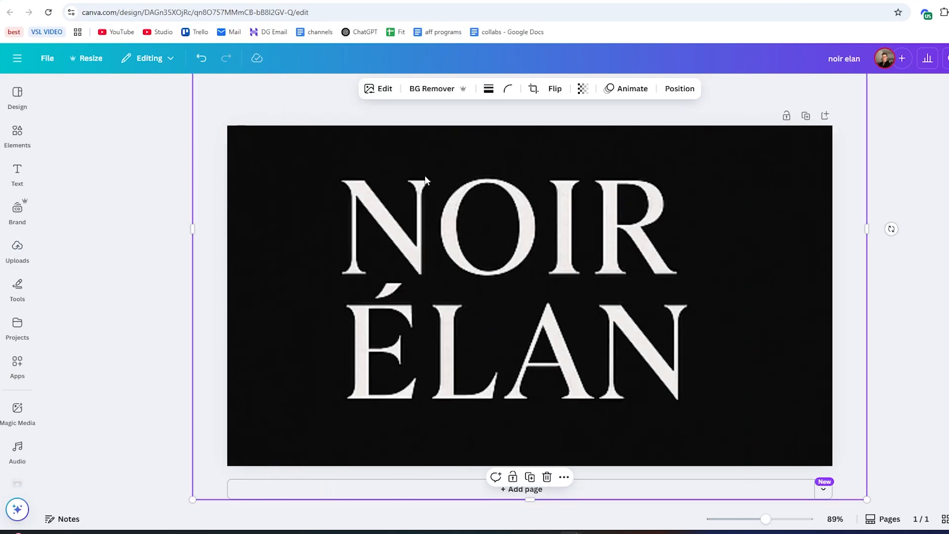
# Remove the logo image's background and download the design as a PNG with a transparent background
pyautogui.click(430, 90)
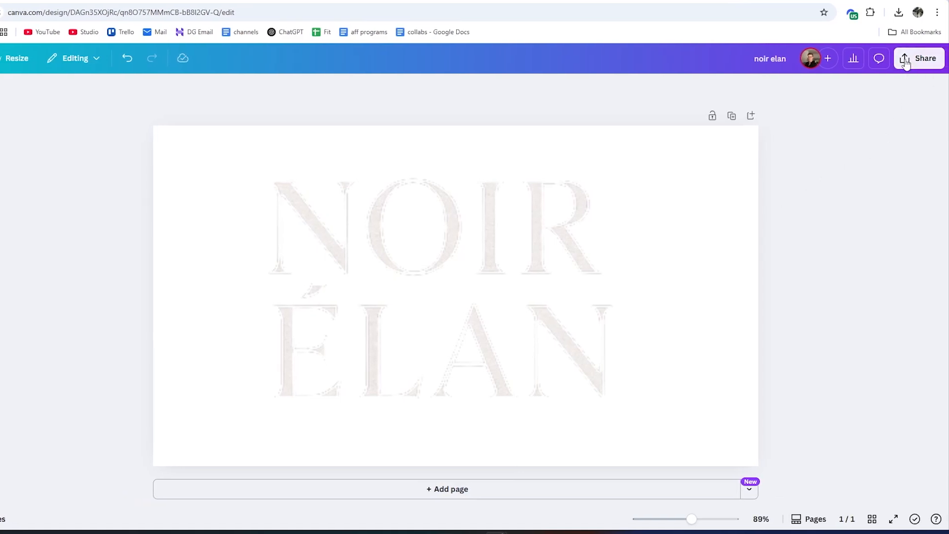
pyautogui.click(906, 60)
pyautogui.click(756, 277)
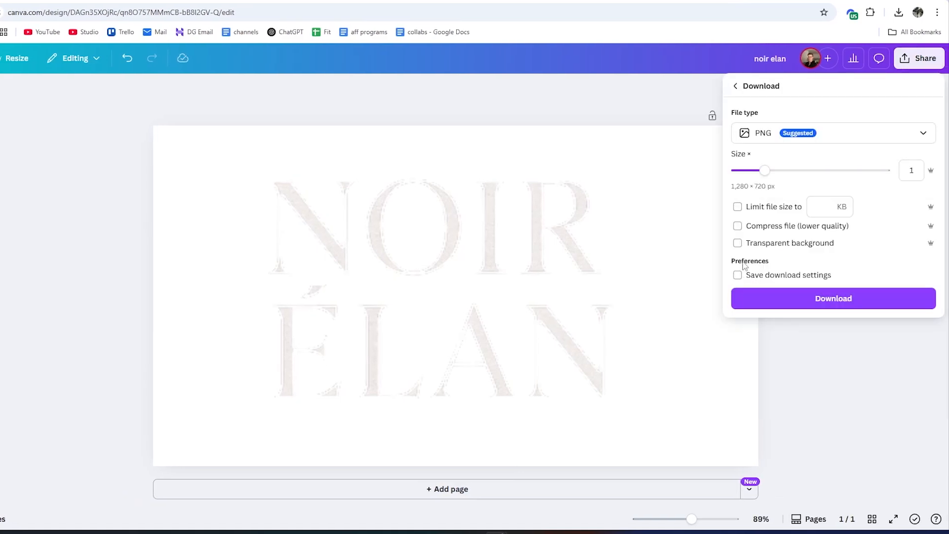
pyautogui.click(738, 244)
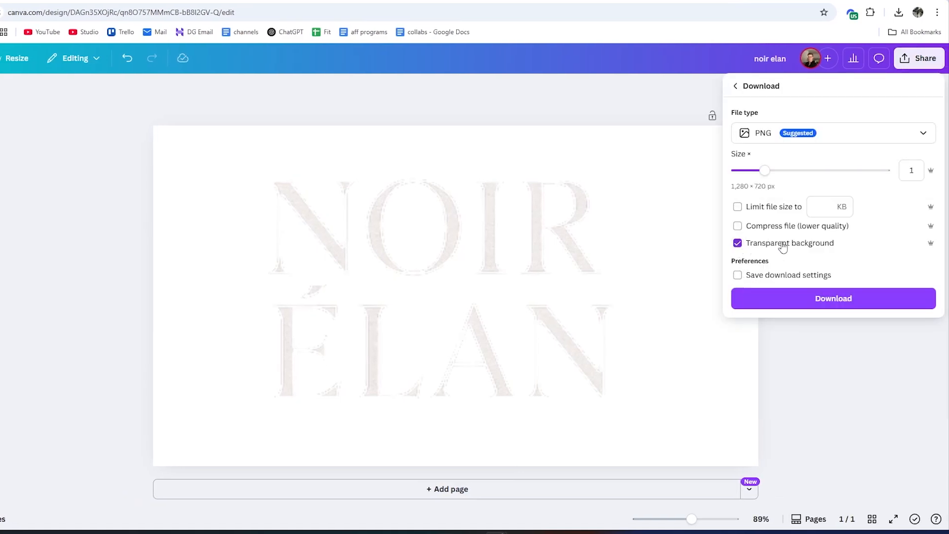
pyautogui.click(823, 303)
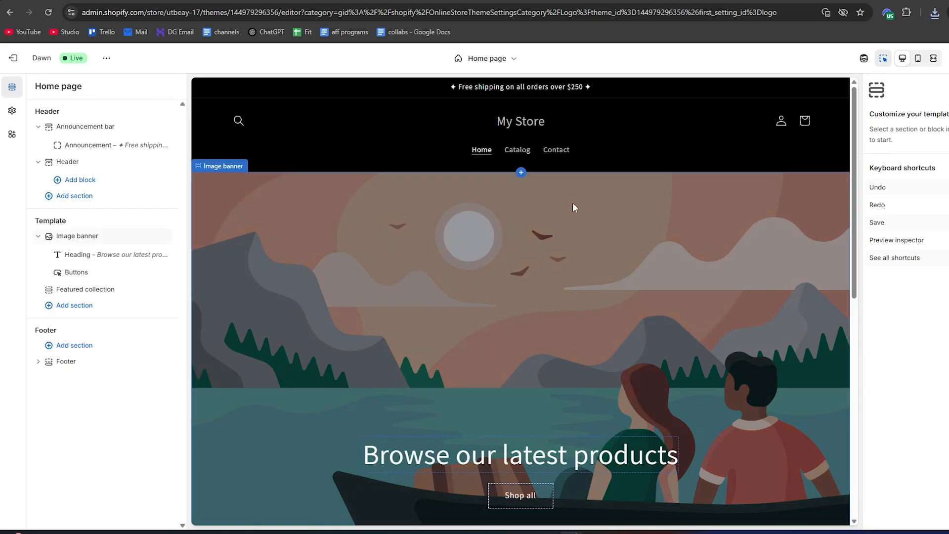
# In the Shopify theme settings, upload noir_elan_3.png as the store logo and set its width to 180 px
pyautogui.click(12, 111)
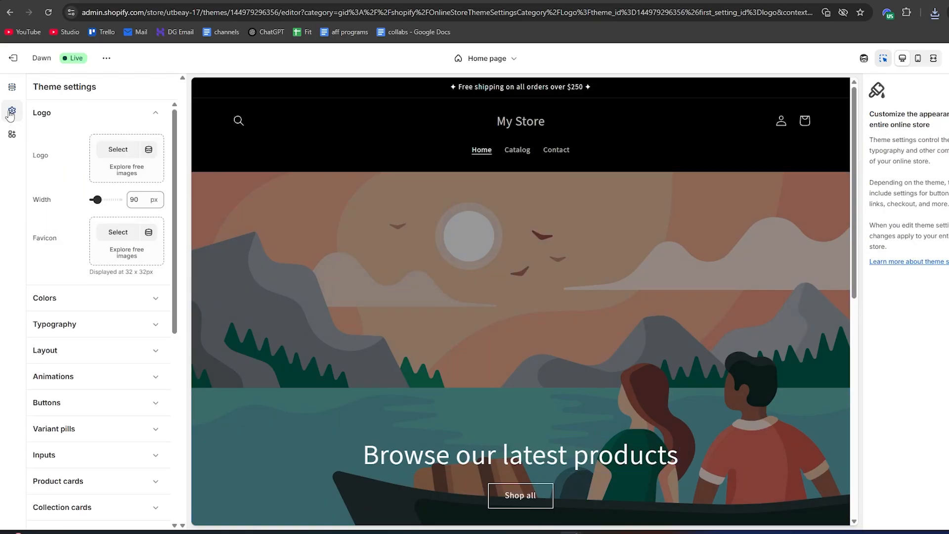
pyautogui.click(48, 114)
pyautogui.click(48, 113)
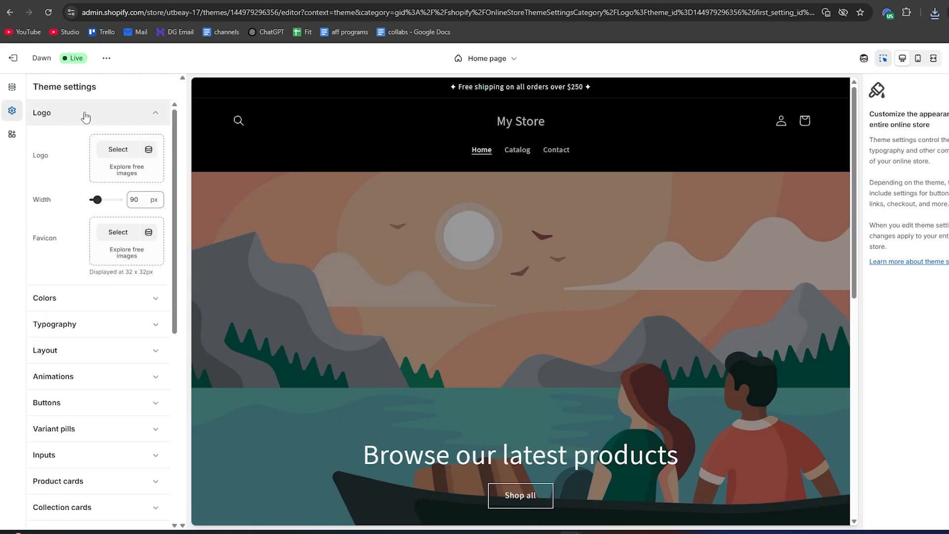
pyautogui.click(119, 150)
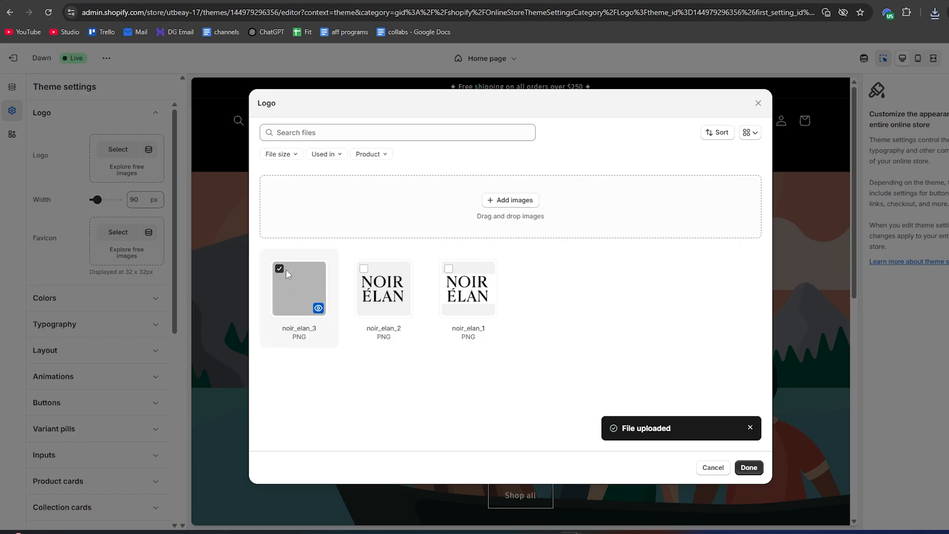
pyautogui.click(748, 468)
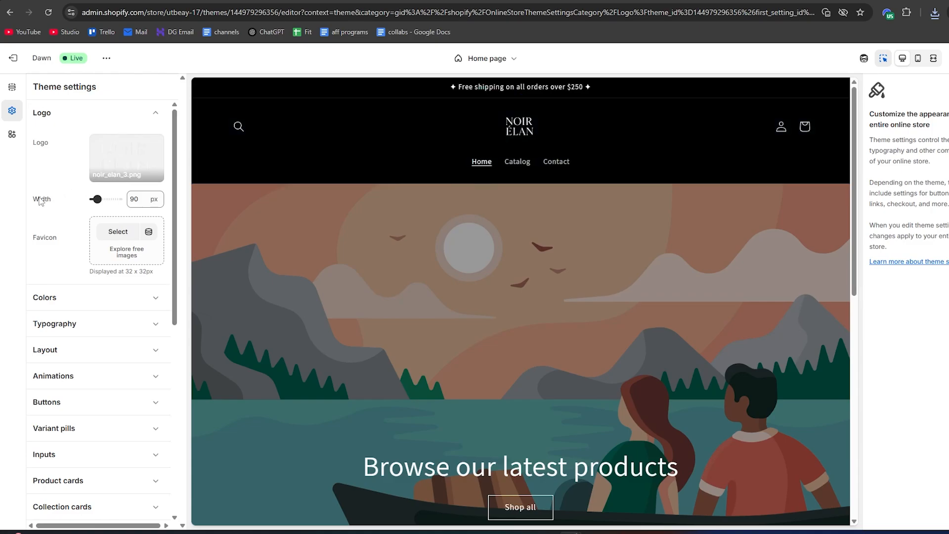
pyautogui.moveTo(97, 199); pyautogui.dragTo(106, 199)
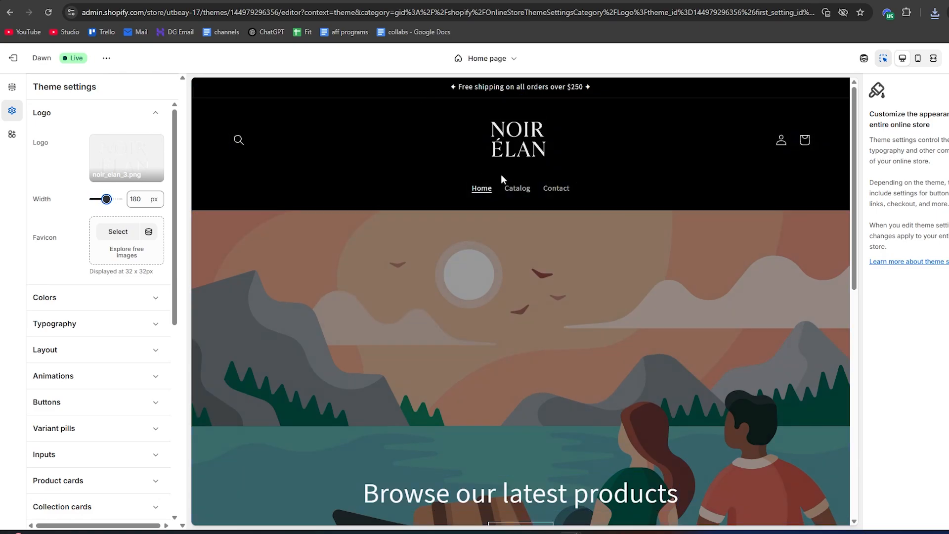
# Delete the "Browse our latest products" heading block from the home page's image banner
pyautogui.scroll(-1, 737, 322)
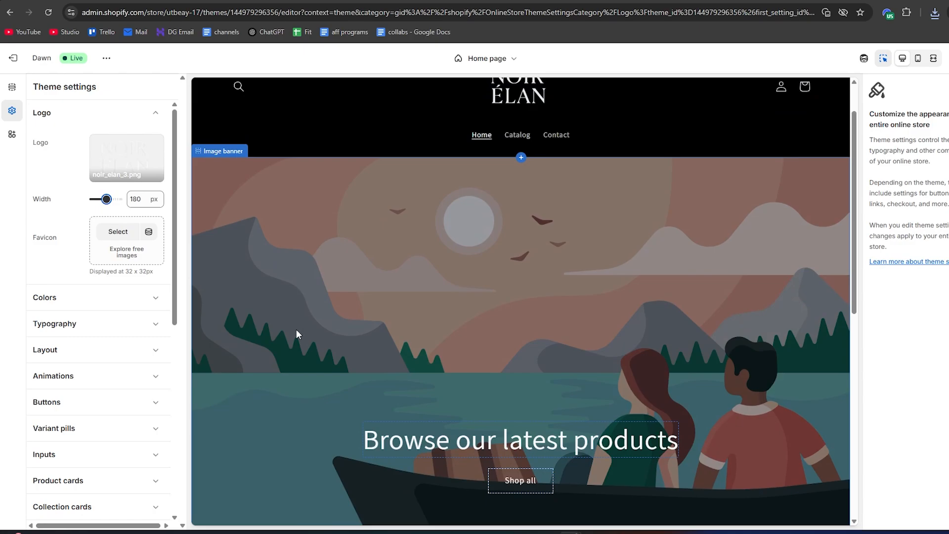
pyautogui.scroll(-1, 512, 252)
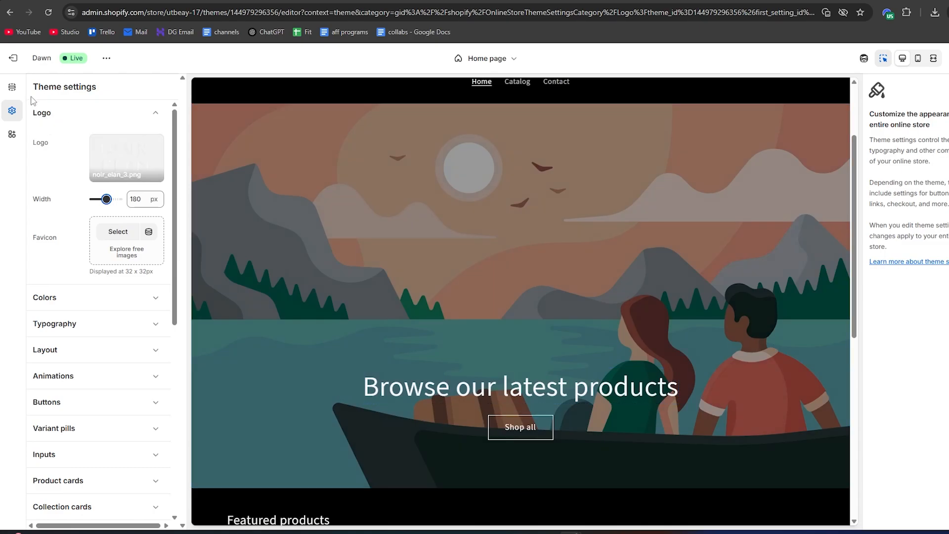
pyautogui.click(17, 91)
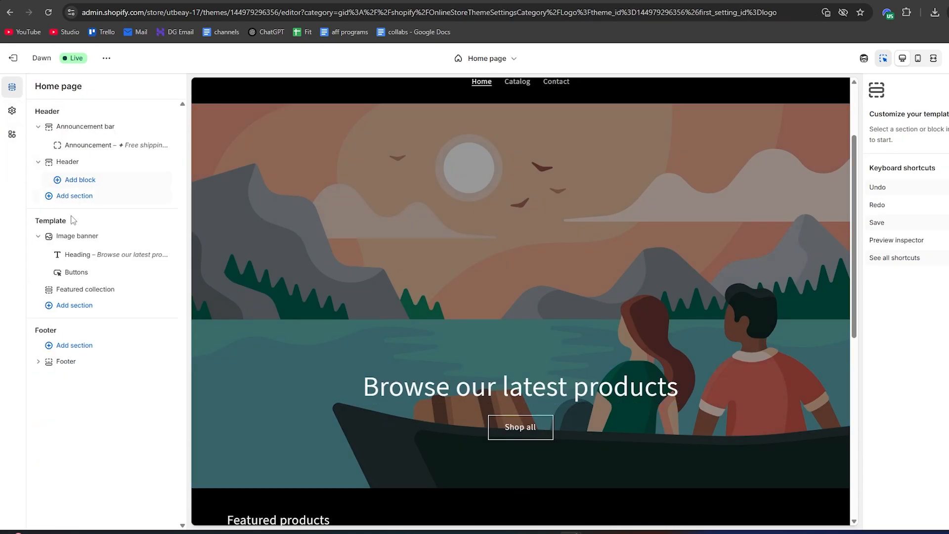
pyautogui.click(75, 237)
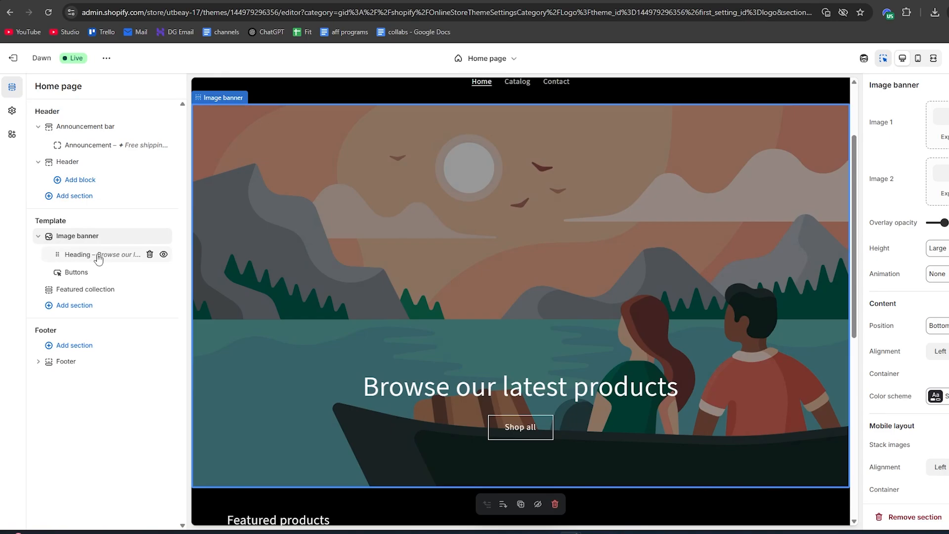
pyautogui.click(150, 254)
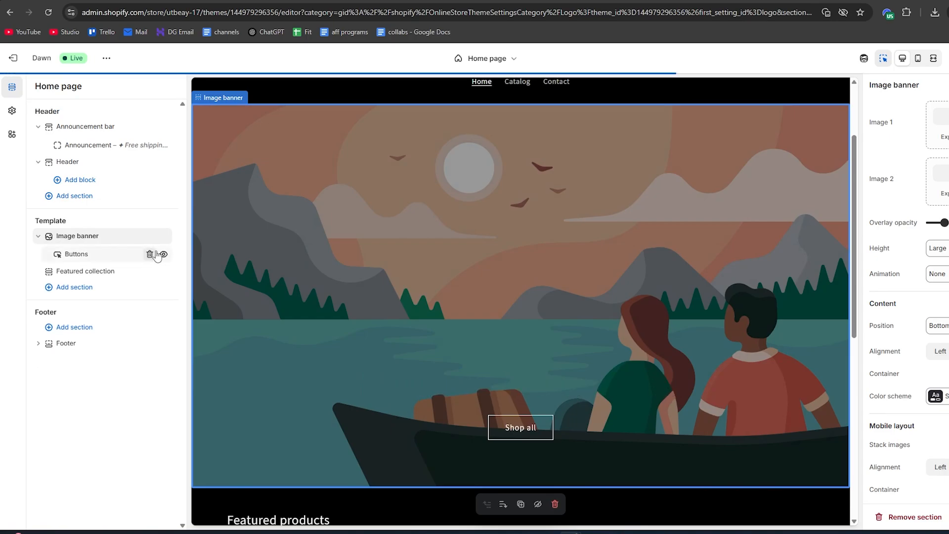
# Turn off the outline style of the banner's "Shop all" button and set the image banner's overlay opacity to 0%
pyautogui.click(89, 257)
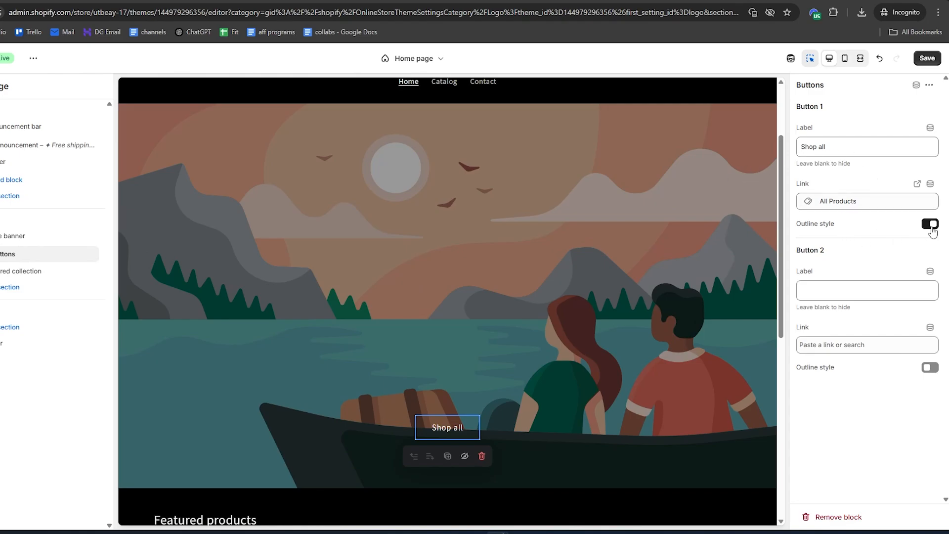
pyautogui.click(931, 227)
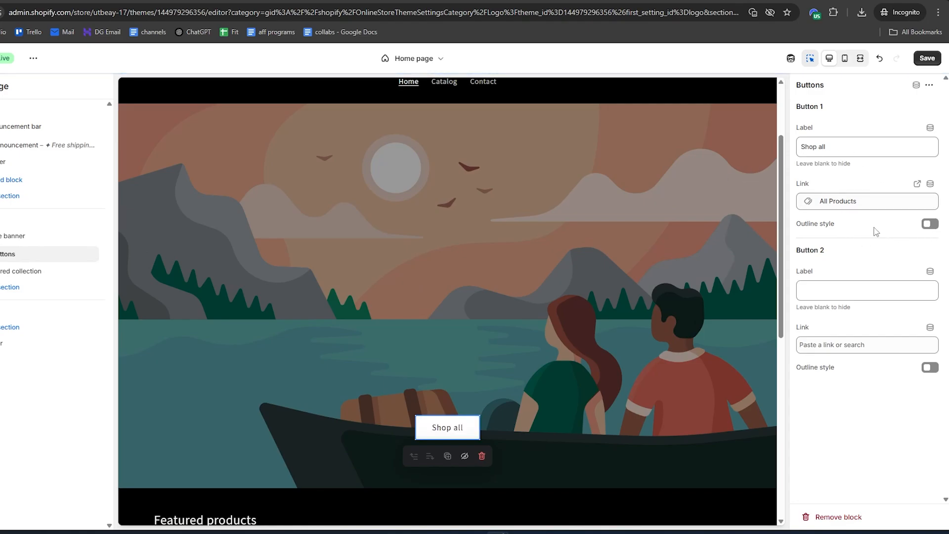
pyautogui.click(80, 237)
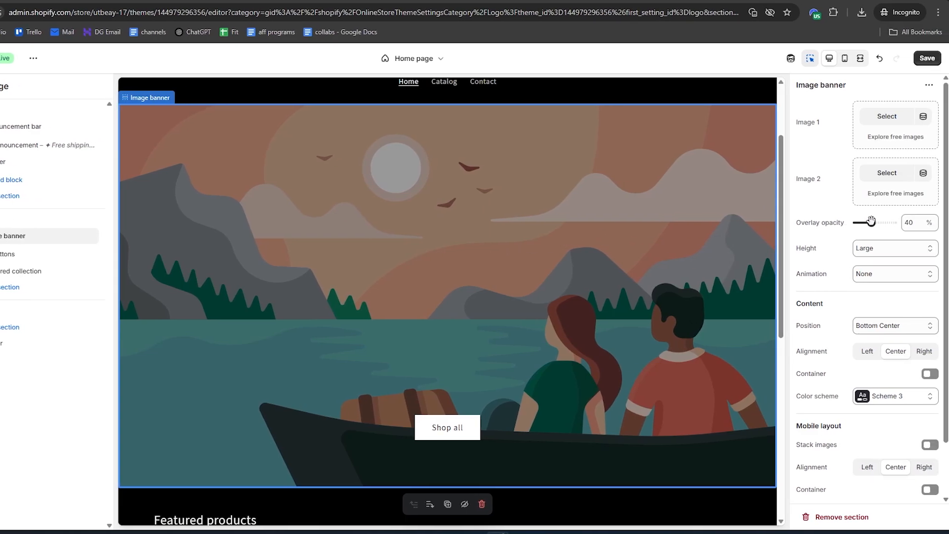
pyautogui.moveTo(871, 221); pyautogui.dragTo(848, 222)
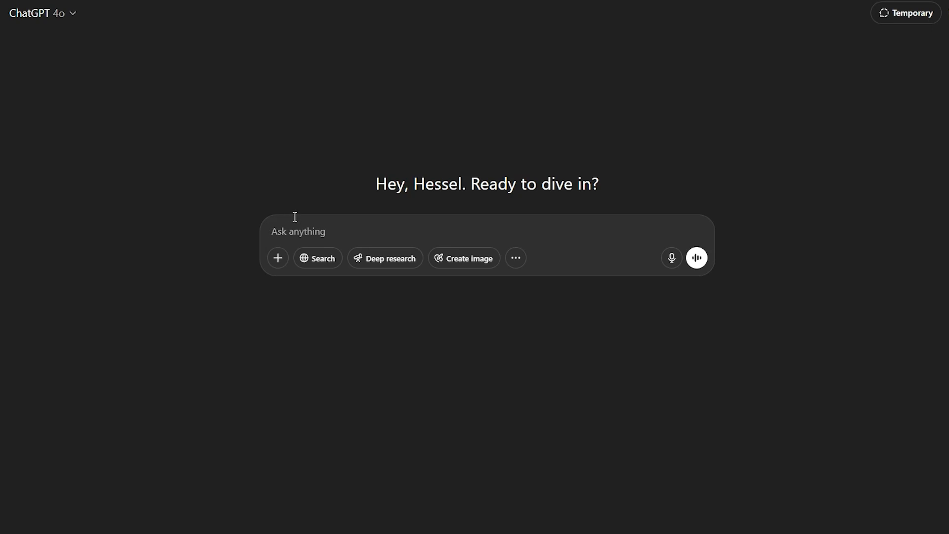
# In ChatGPT, request a banner image for brand name noir elan, aesthetic Minimal, products jewelry for women, and download the result
pyautogui.hotkey('ctrl', 'v')
pyautogui.scroll(-2, 361, 296)
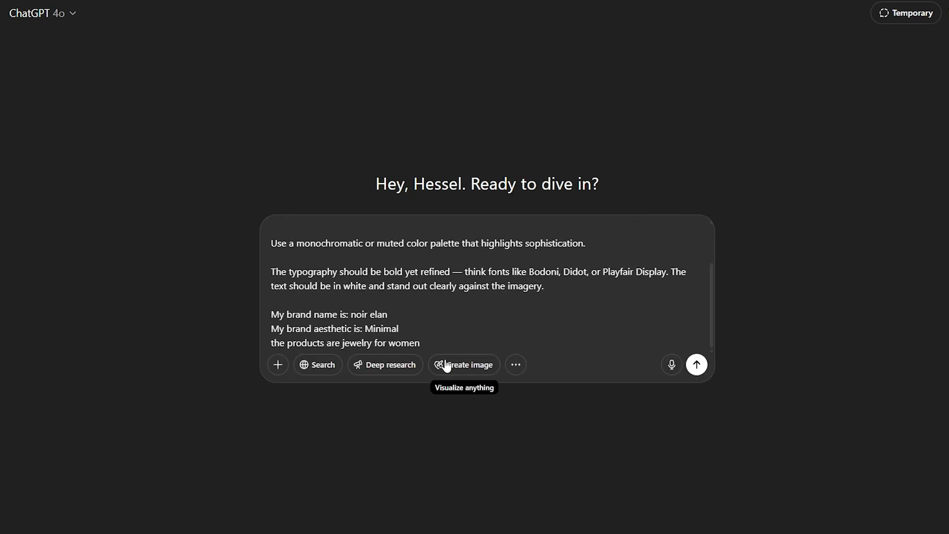
pyautogui.moveTo(422, 342); pyautogui.dragTo(276, 309)
pyautogui.click(276, 309)
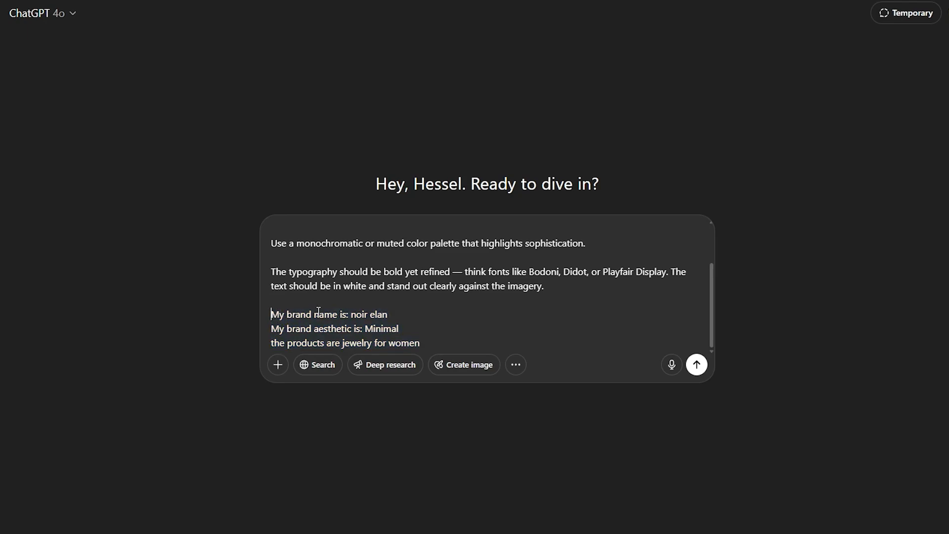
pyautogui.moveTo(351, 317); pyautogui.dragTo(388, 316)
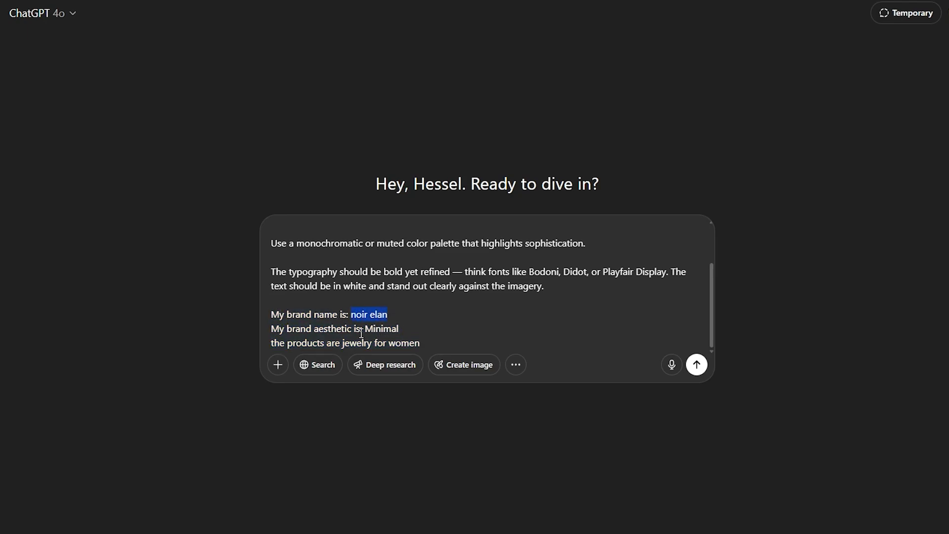
pyautogui.moveTo(427, 342); pyautogui.dragTo(315, 342)
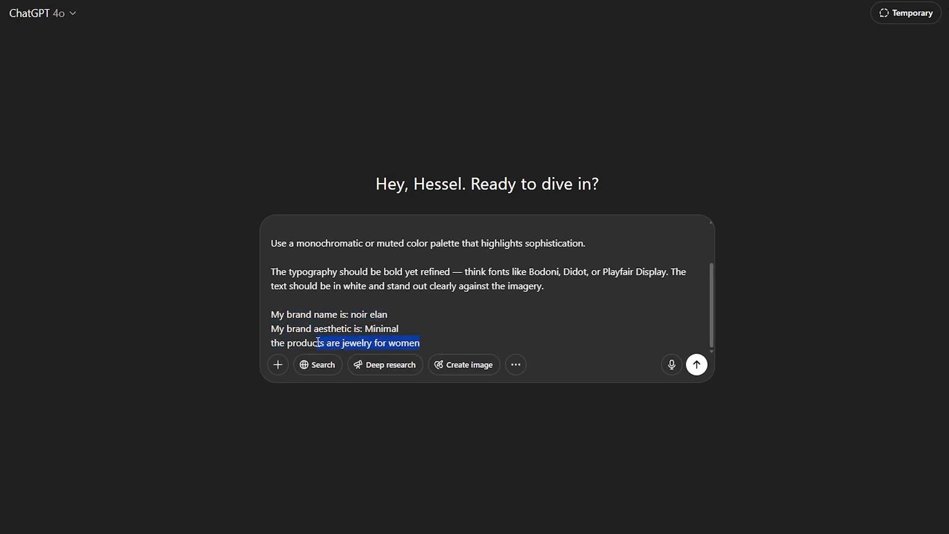
pyautogui.click(460, 316)
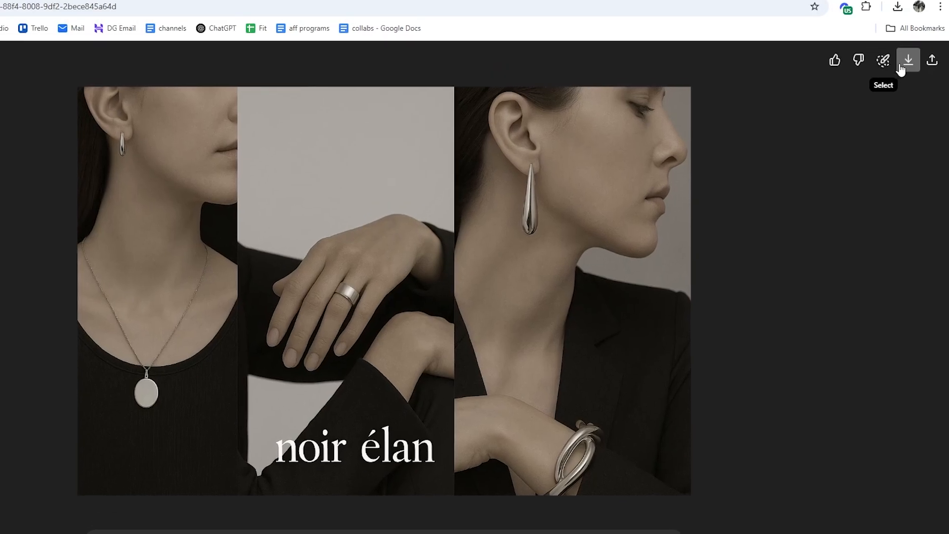
pyautogui.click(935, 16)
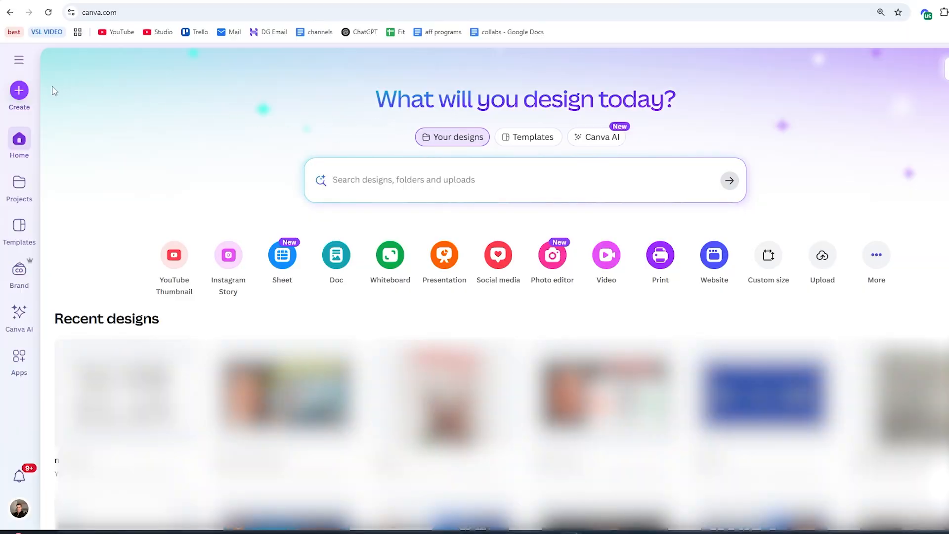
# In Canva, create a 4320 × 2160 px design and lay out the downloaded jewelry image as a banner with the NOIR ÉLAN PARIS logo
pyautogui.click(17, 97)
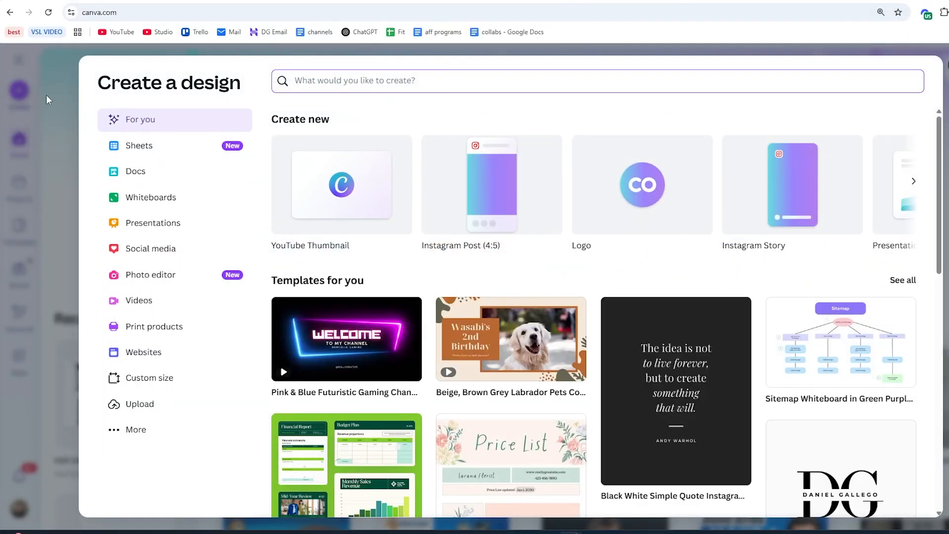
pyautogui.click(184, 383)
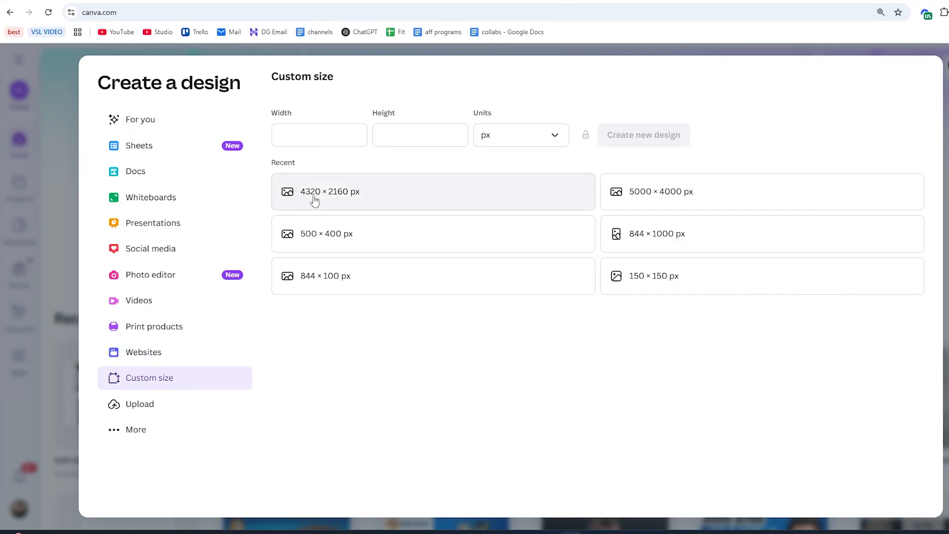
pyautogui.click(356, 195)
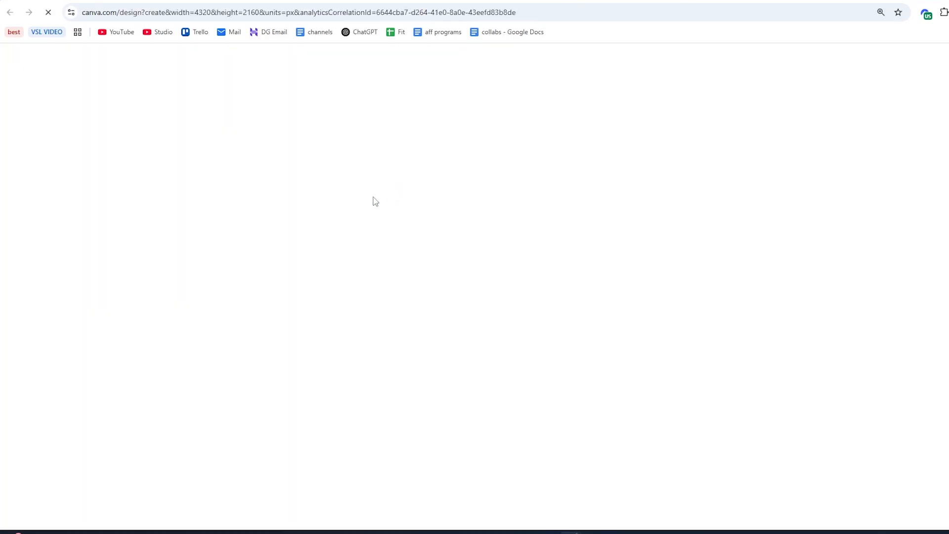
pyautogui.moveTo(880, 64); pyautogui.dragTo(509, 262)
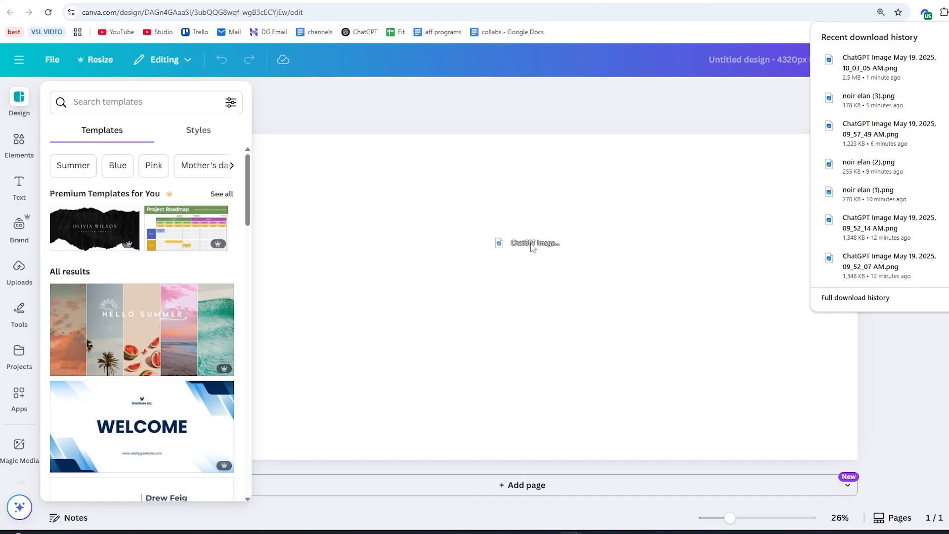
pyautogui.click(403, 150)
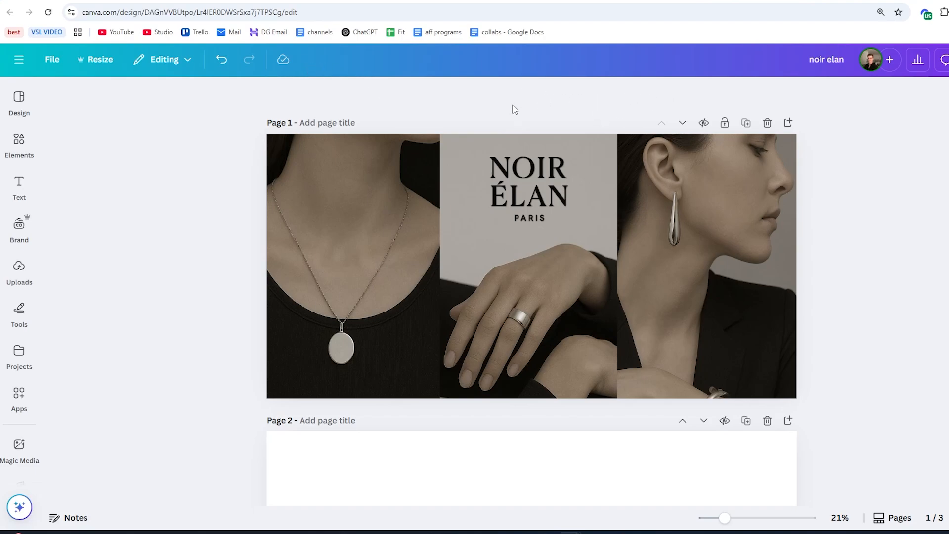
# Download the finished banner design from Canva and set it as Image 1 of the image banner in the Shopify theme editor
pyautogui.click(907, 64)
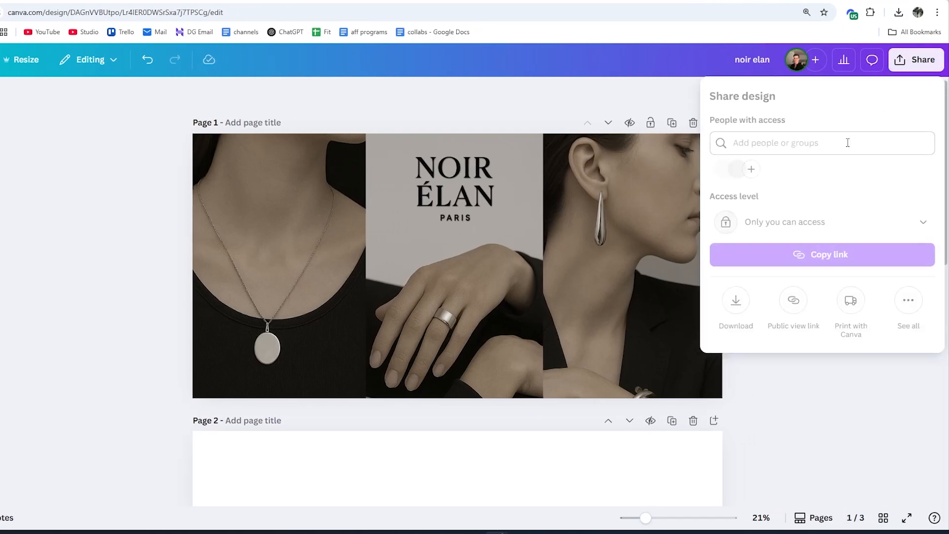
pyautogui.click(732, 296)
pyautogui.click(784, 373)
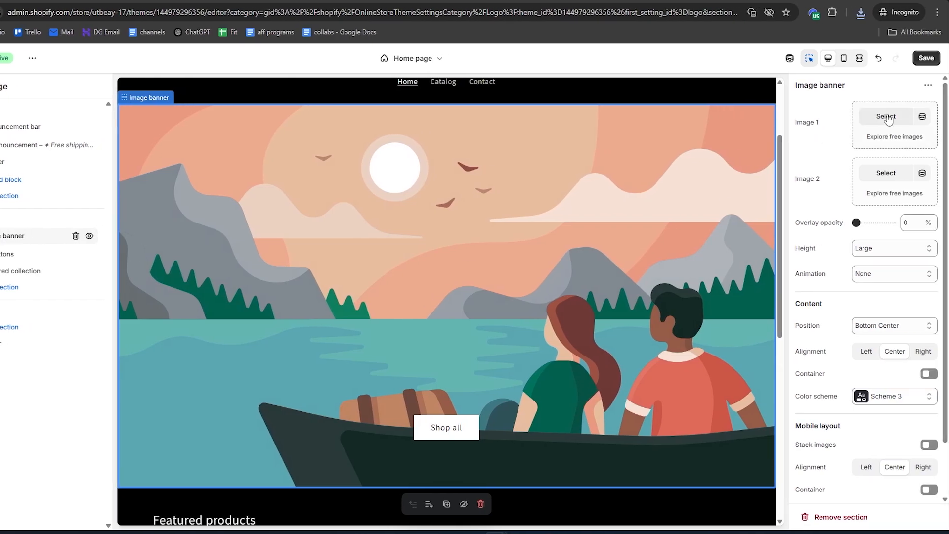
pyautogui.click(948, 119)
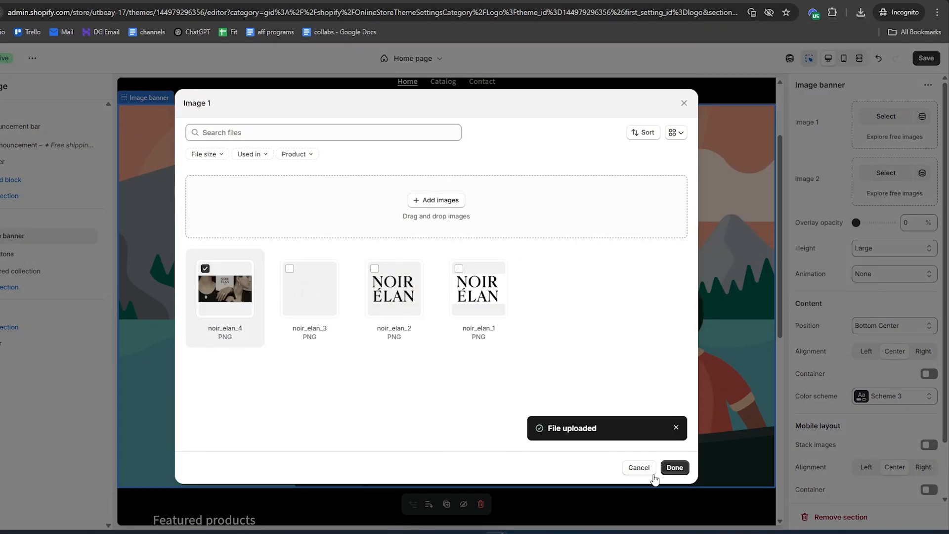
pyautogui.click(667, 471)
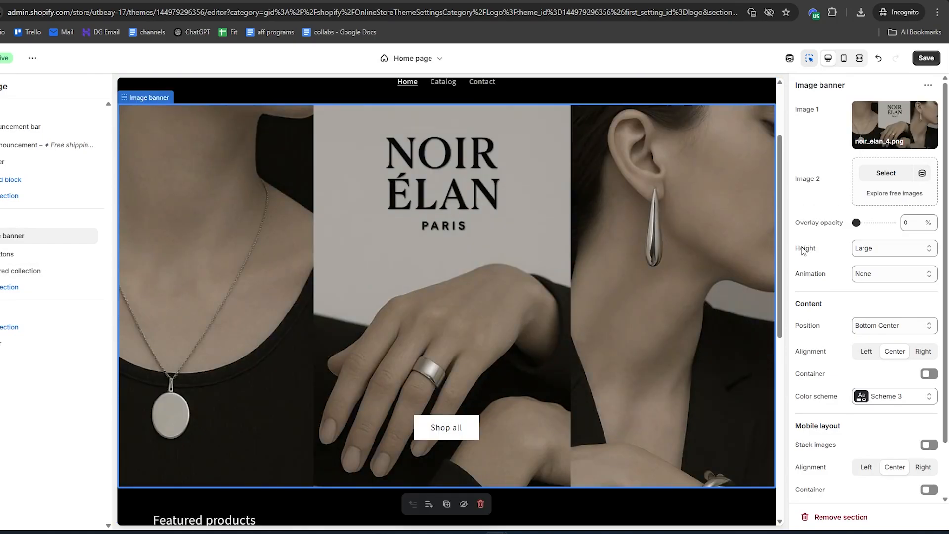
# Set the image banner's height to Adapt to first image
pyautogui.click(866, 250)
pyautogui.click(873, 265)
pyautogui.click(864, 251)
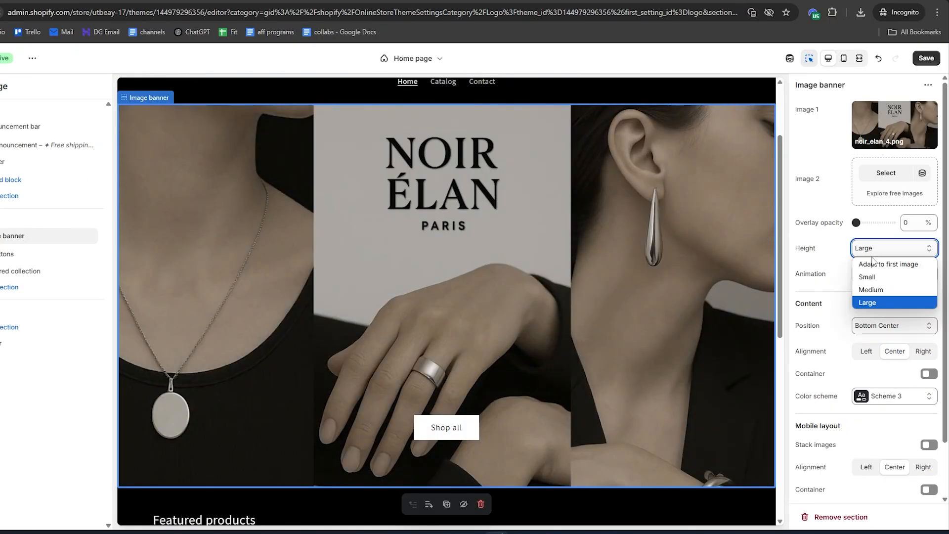
pyautogui.click(872, 264)
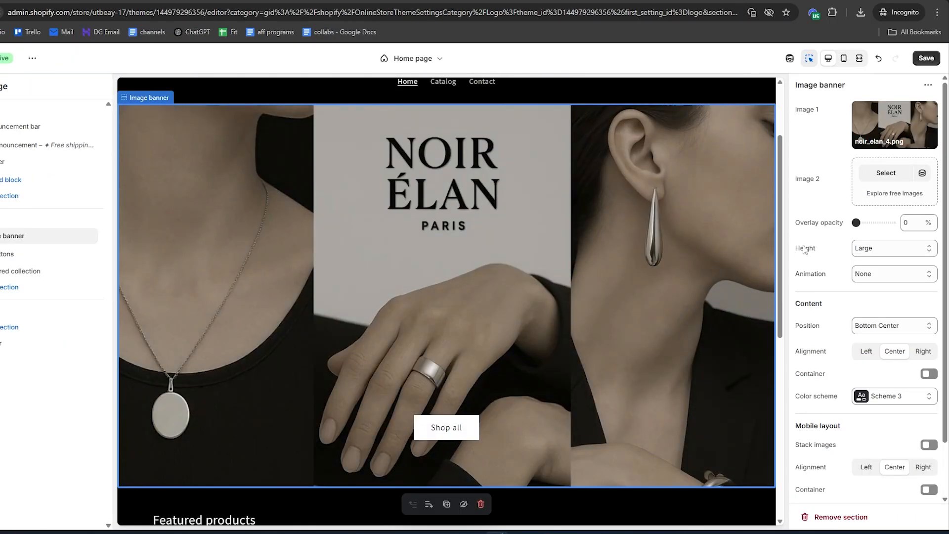
pyautogui.click(868, 250)
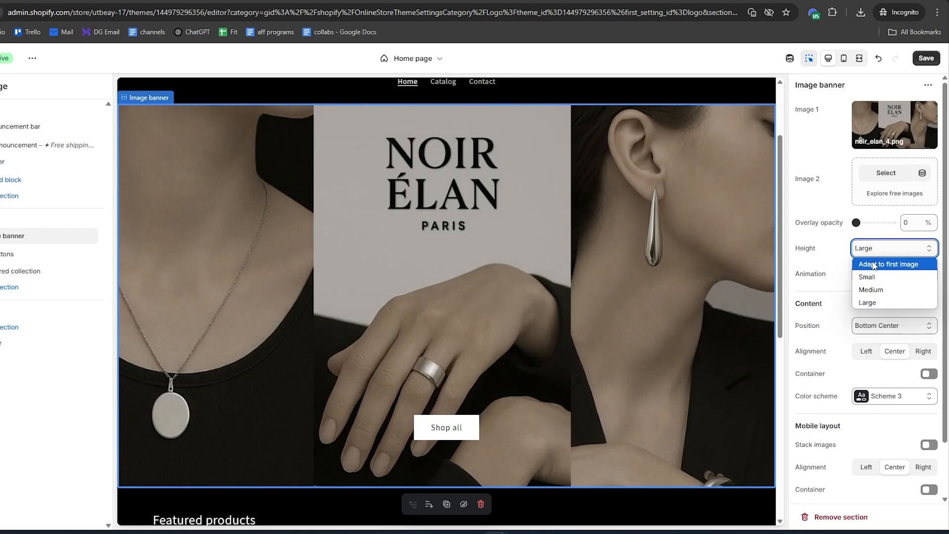
pyautogui.click(874, 263)
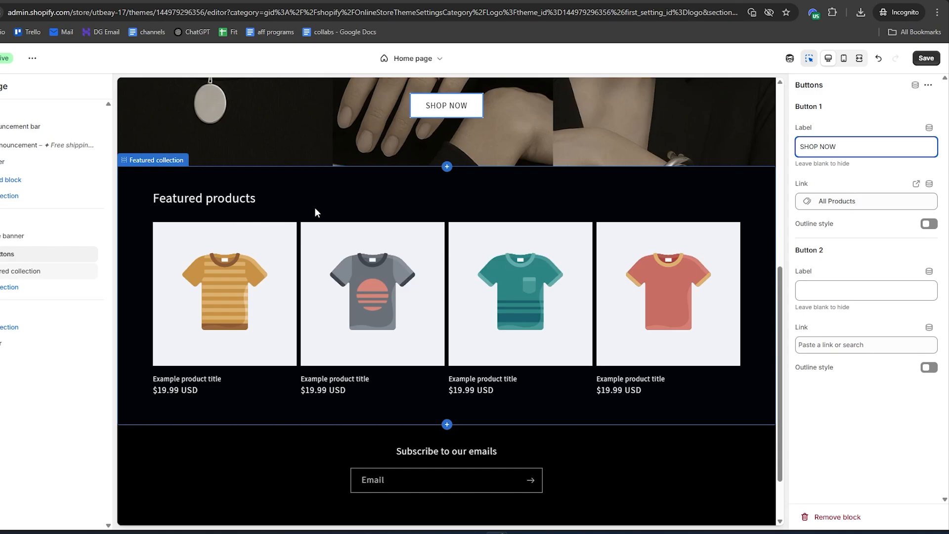
# Remove the Featured collection section with the example products from the home page
pyautogui.rightClick(427, 219)
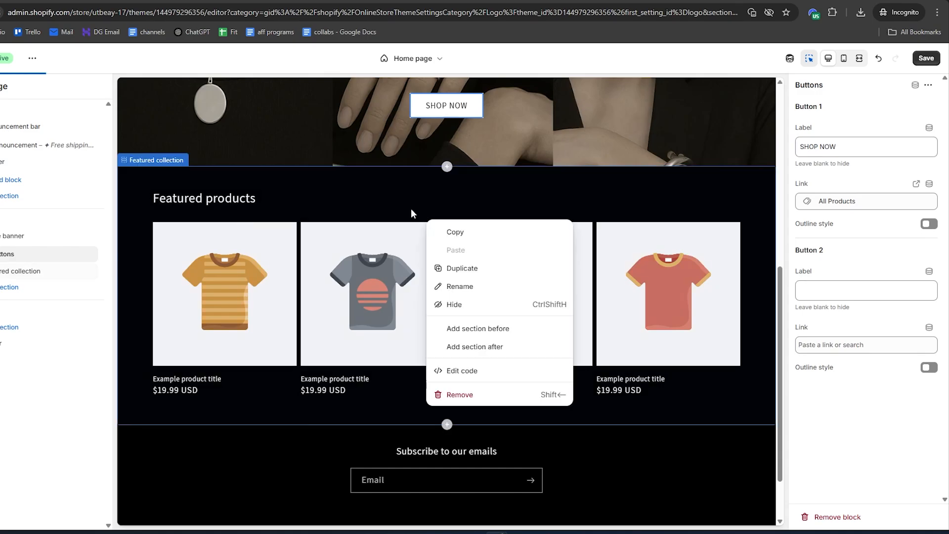
pyautogui.click(410, 209)
pyautogui.rightClick(359, 227)
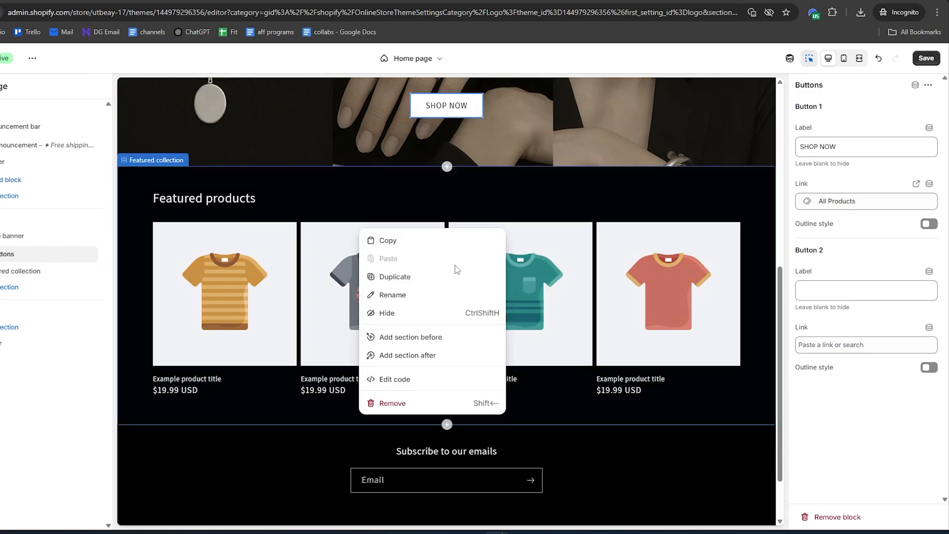
pyautogui.click(392, 402)
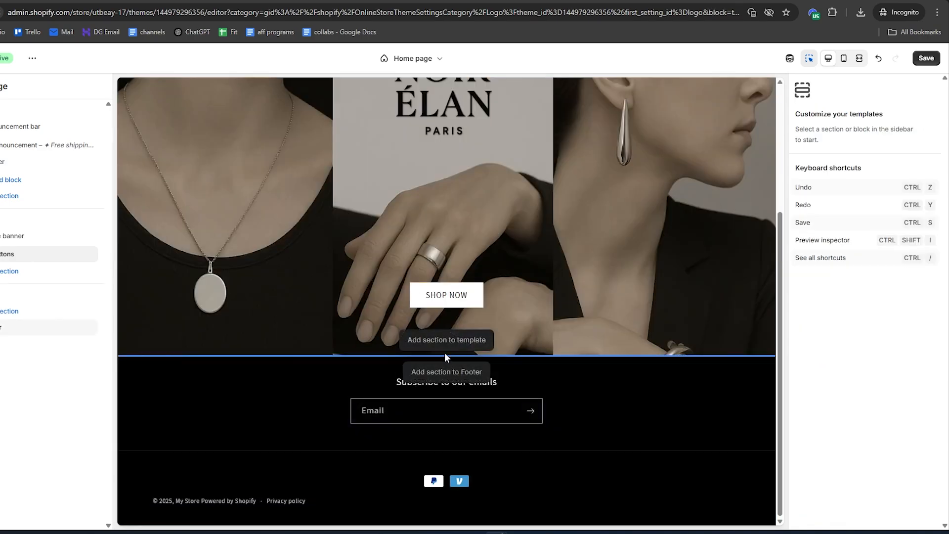
# Add a Collection list section to the template below the image banner and set its desktop columns to 4
pyautogui.click(445, 353)
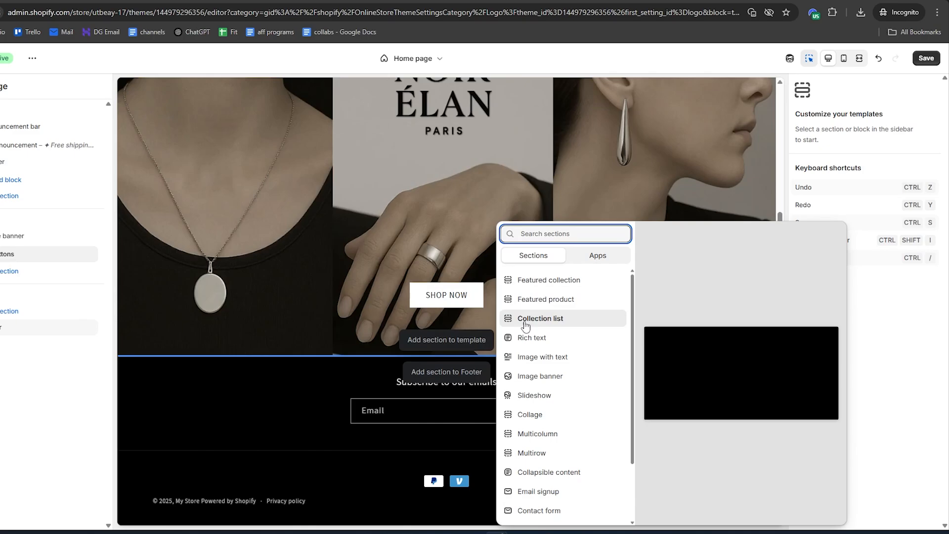
pyautogui.click(543, 319)
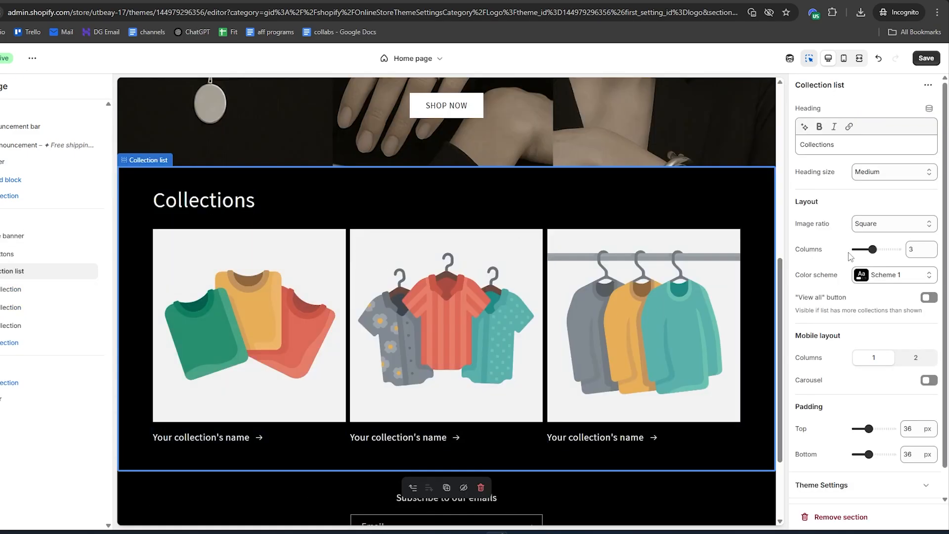
pyautogui.moveTo(872, 248); pyautogui.dragTo(880, 249)
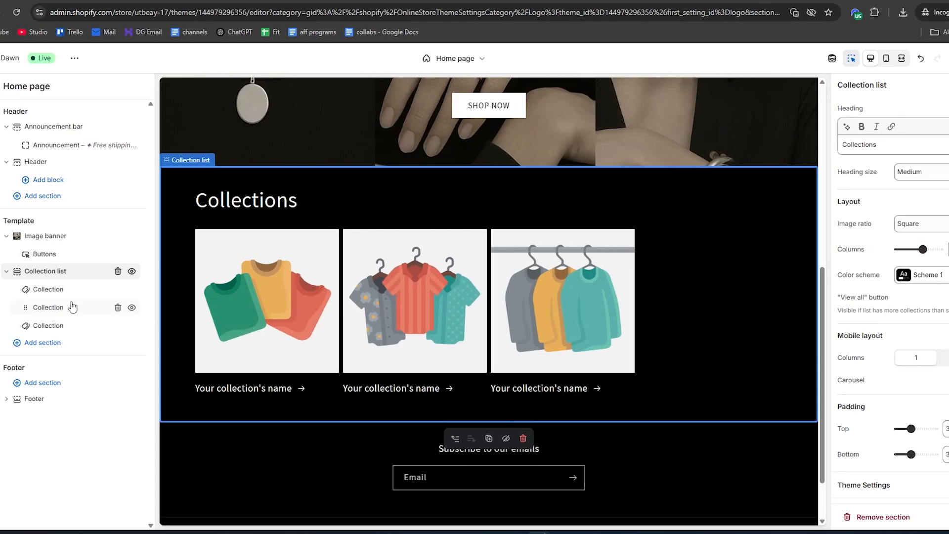
# Add a fourth collection block and assign the BRACELETS, EARRINGS, NECKLACES and RINGS collections to the list
pyautogui.click(79, 299)
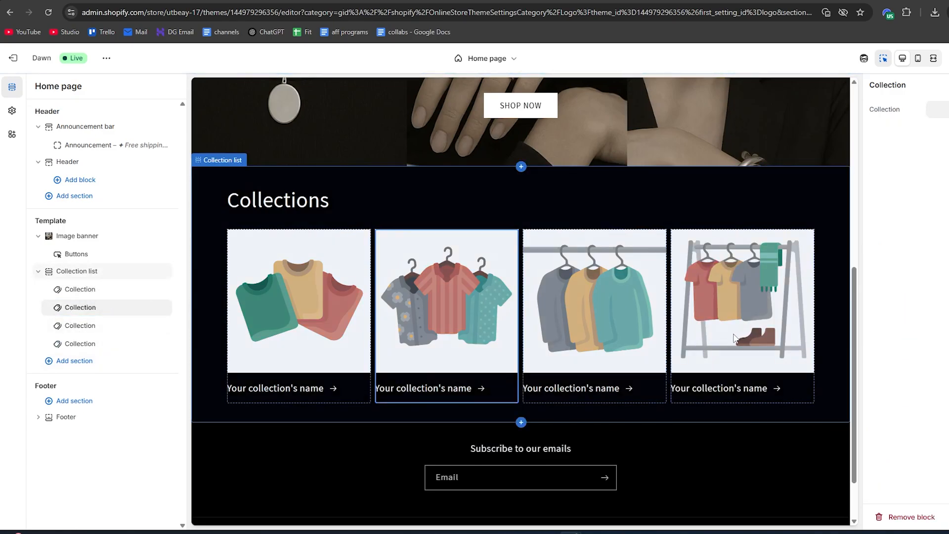
pyautogui.click(265, 327)
pyautogui.click(351, 217)
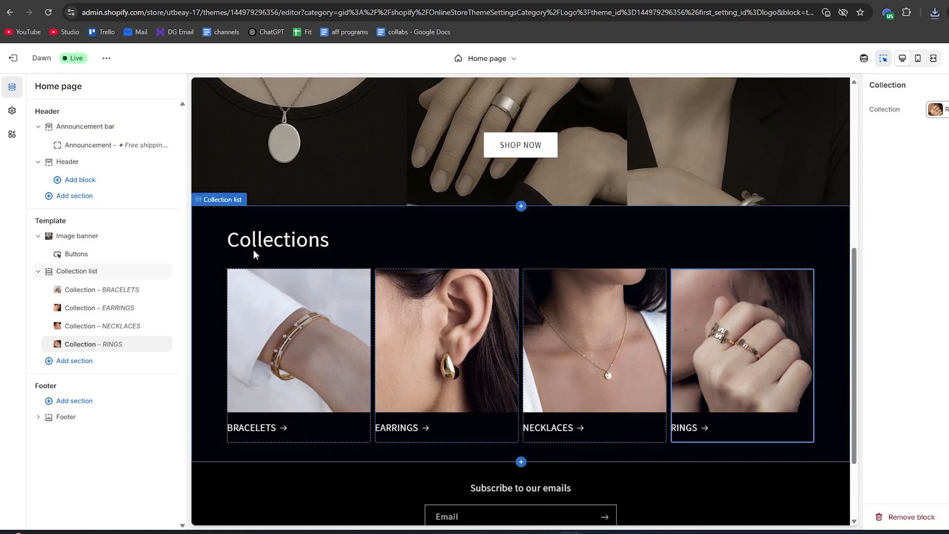
# Add an Image with text section to the template below the collection list
pyautogui.scroll(-2, 503, 230)
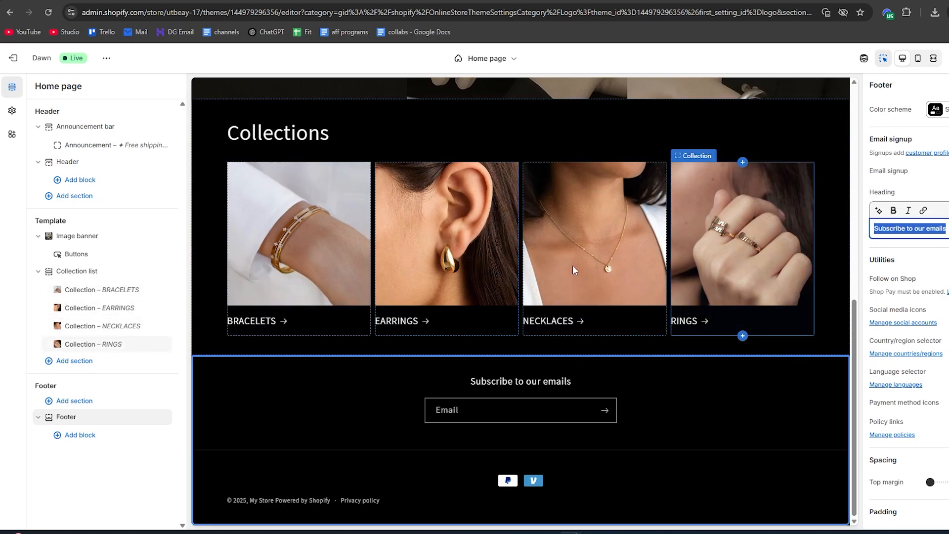
pyautogui.moveTo(515, 352)
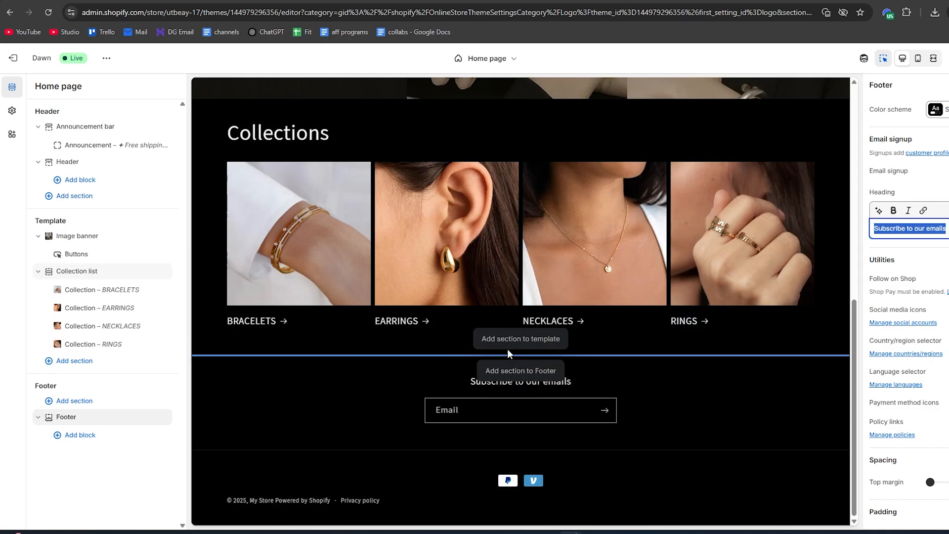
pyautogui.click(521, 340)
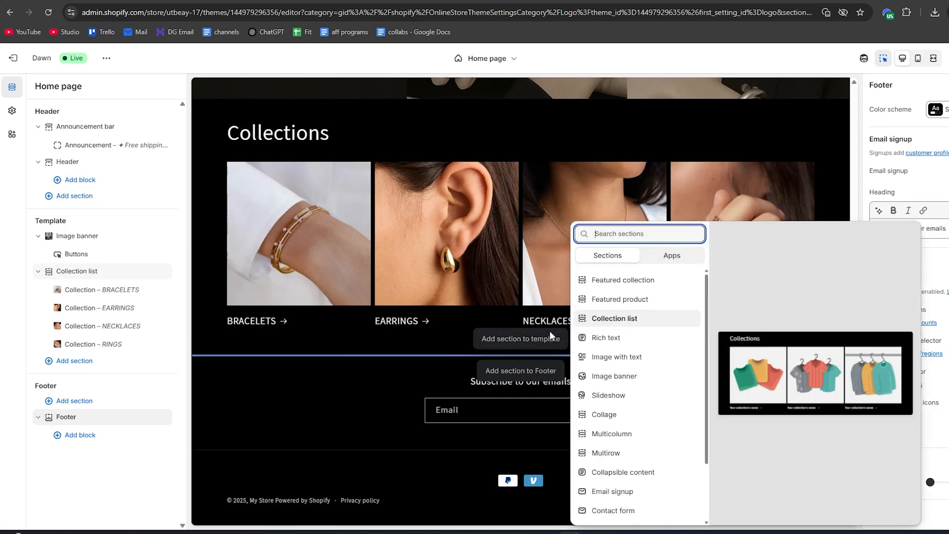
pyautogui.click(628, 357)
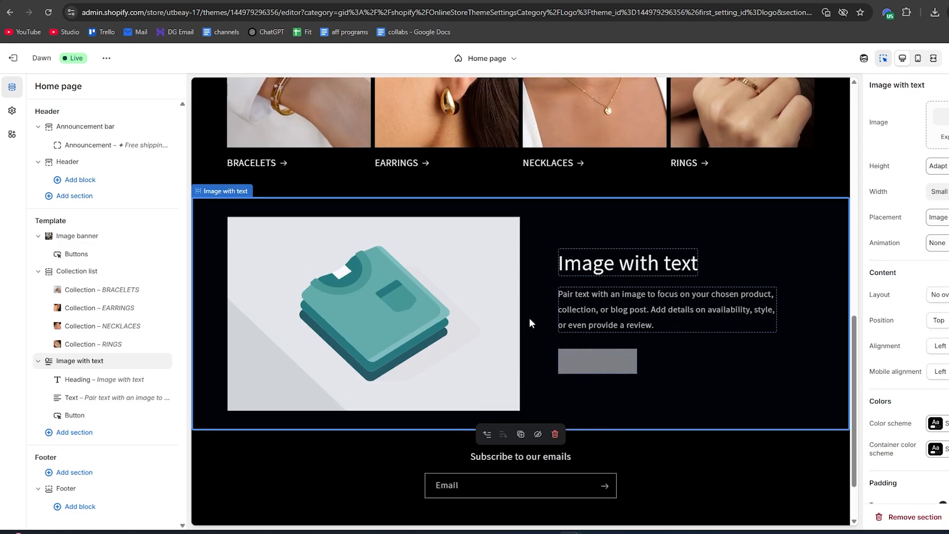
# Set the Image with text heading to OUR STORY and replace its text with the brand story beginning "Founded in 2023, Noir Élan was born"
pyautogui.click(585, 241)
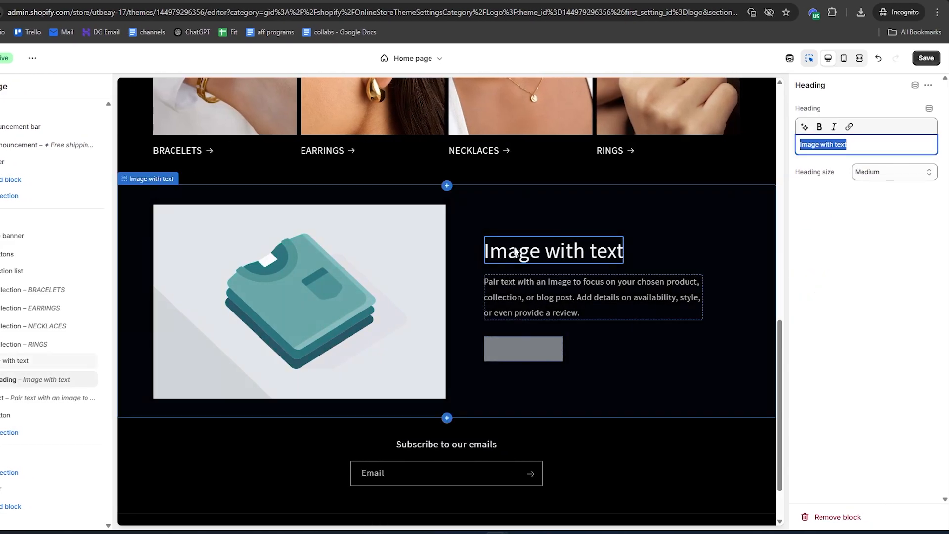
pyautogui.click(931, 146)
pyautogui.hotkey('ctrl', 'a')
pyautogui.write('OUR STORY')
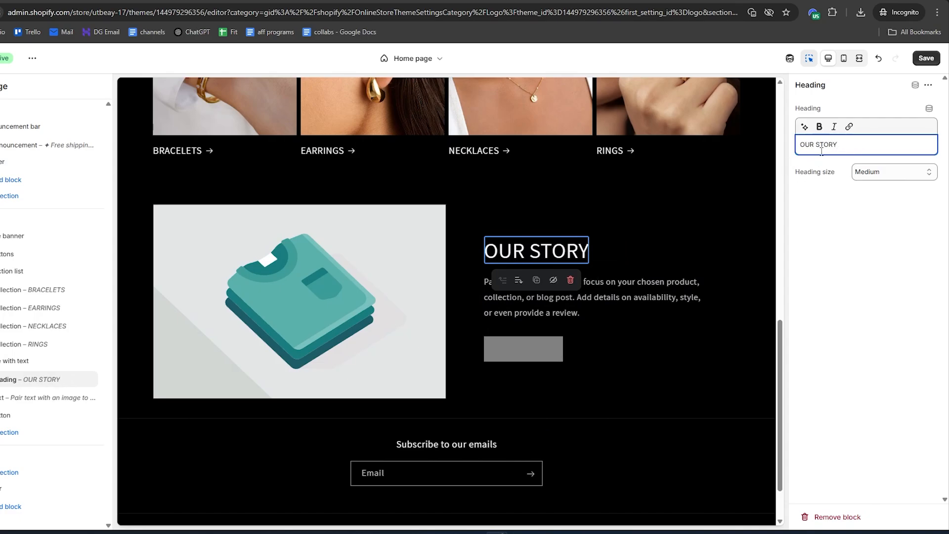
pyautogui.click(538, 297)
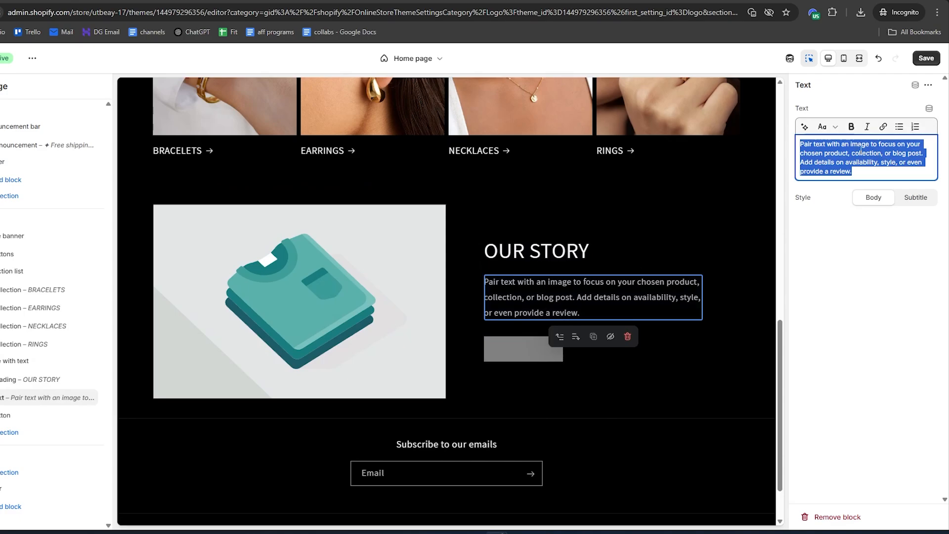
pyautogui.write('Founded in 2023, Noir Élan was born from a passion for exceptional quality and timeless design. Each piece in our collection is meticulously crafted using only the finest materials, sourced from sustainable suppliers around the world. Our commitment to excellence is evident in every detail, creating pieces that are not just products, but heirlooms to be treasured for generations')
pyautogui.scroll(-1, 546, 355)
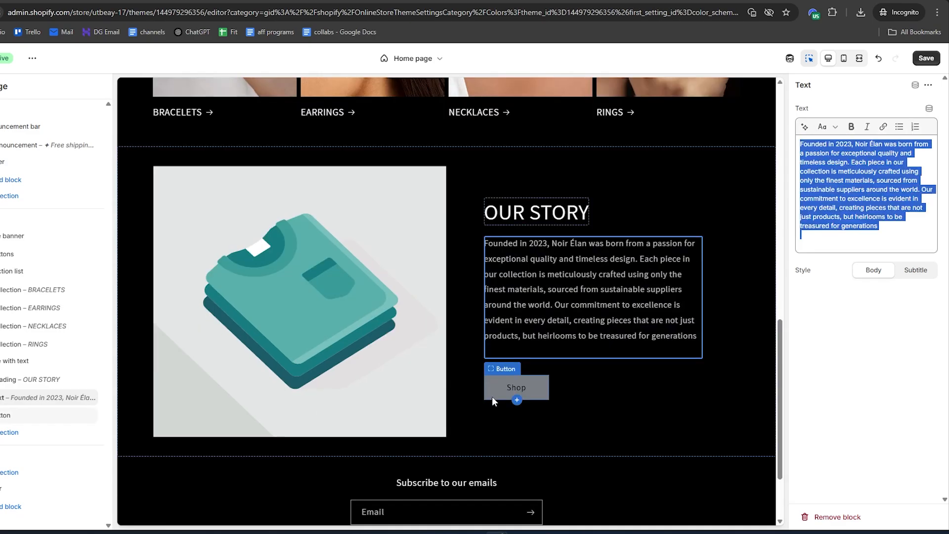
# Set the label of the button below the OUR STORY text to LEARN MORE
pyautogui.click(493, 394)
pyautogui.write('LEARN MORE')
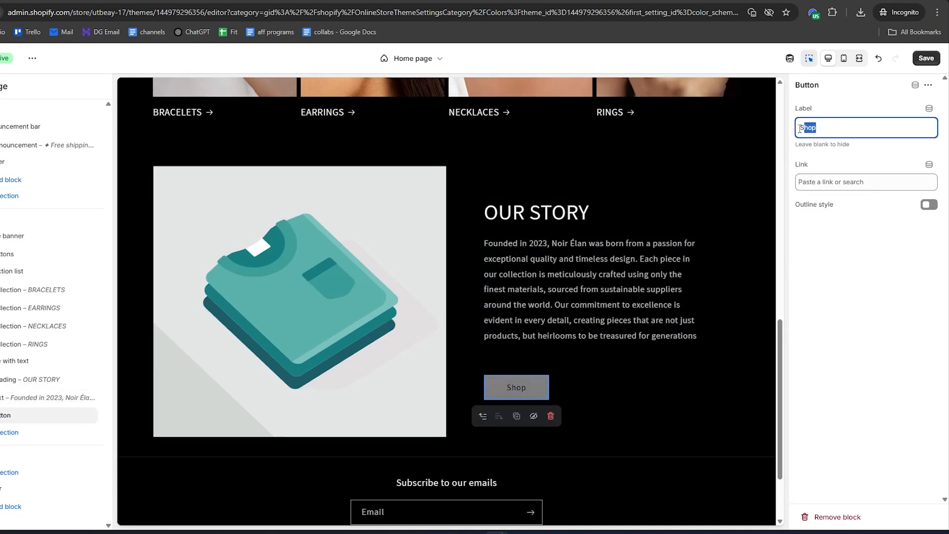
pyautogui.click(835, 181)
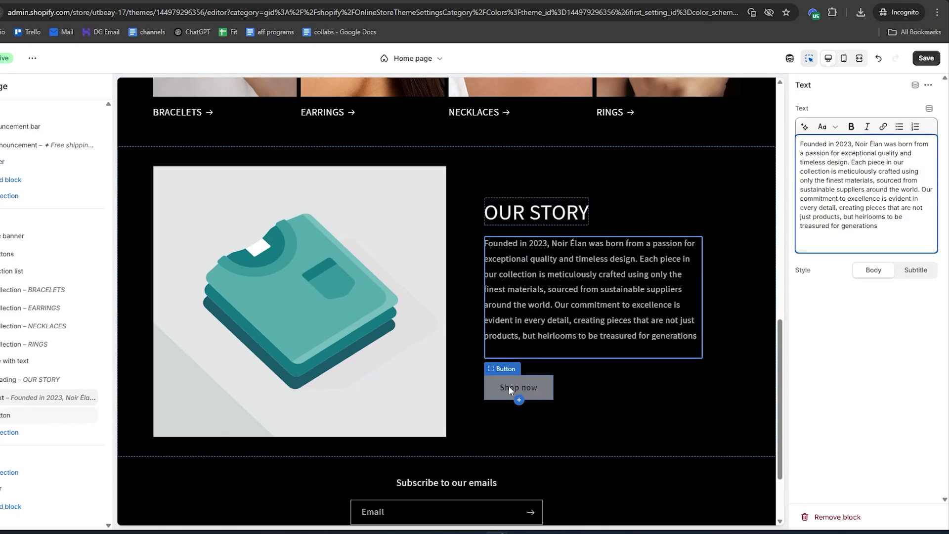
pyautogui.click(508, 386)
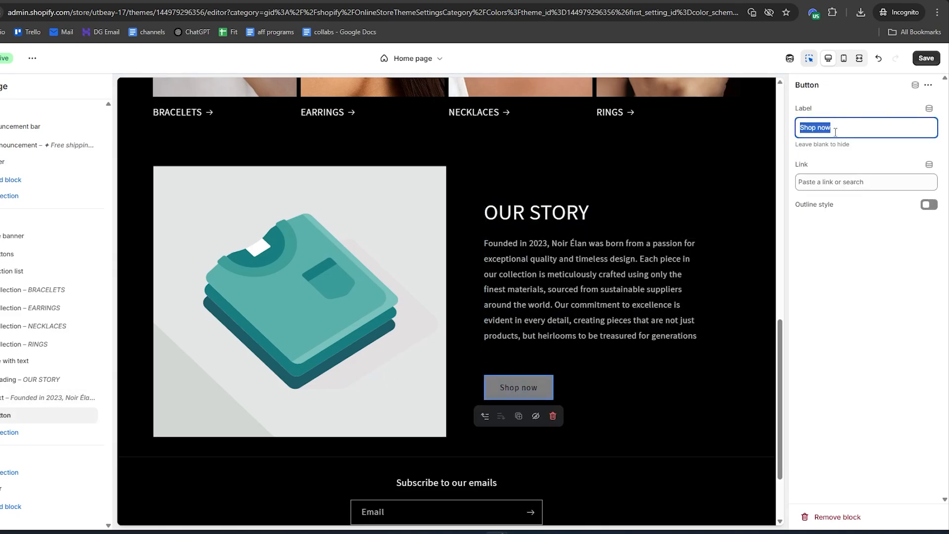
pyautogui.write('LEARN MORE')
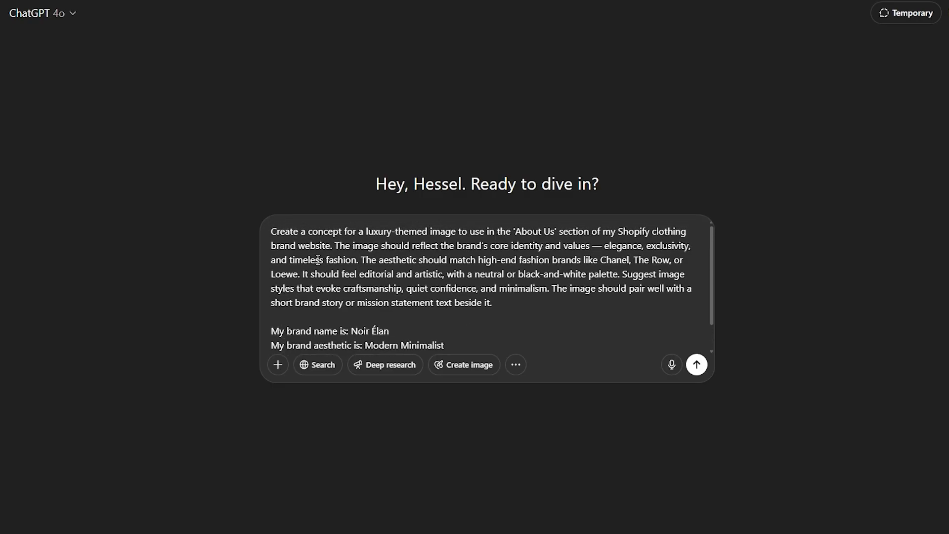
# In ChatGPT, request an 'About Us' image for Noir Élan, aesthetic Modern Minimalist, audience Women, product focus jewelery, and download the generated image
pyautogui.scroll(-1, 317, 260)
pyautogui.moveTo(282, 296); pyautogui.dragTo(407, 343)
pyautogui.click(407, 342)
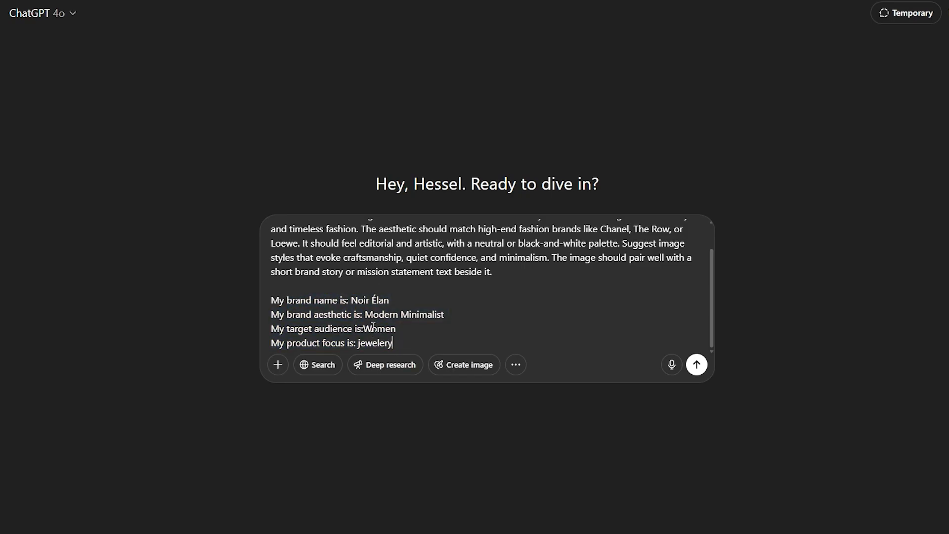
pyautogui.click(704, 371)
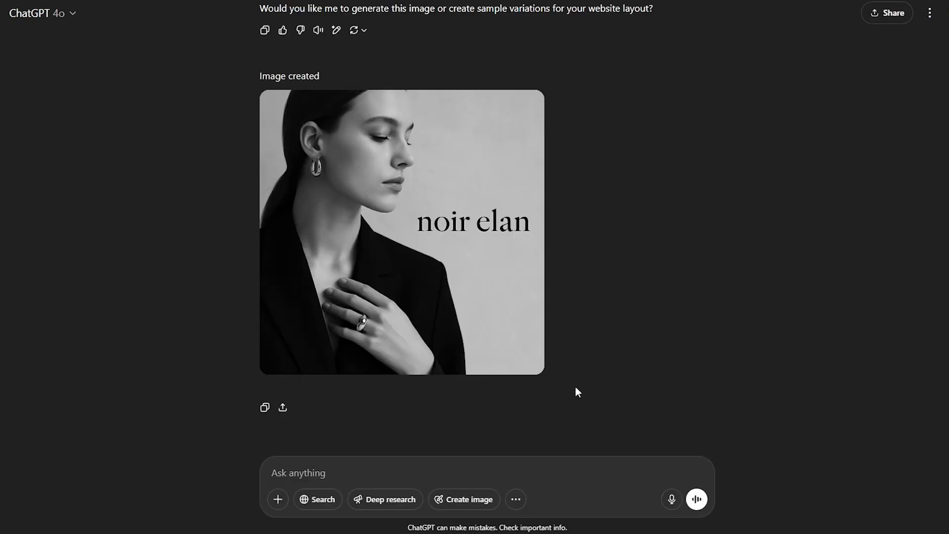
pyautogui.click(428, 283)
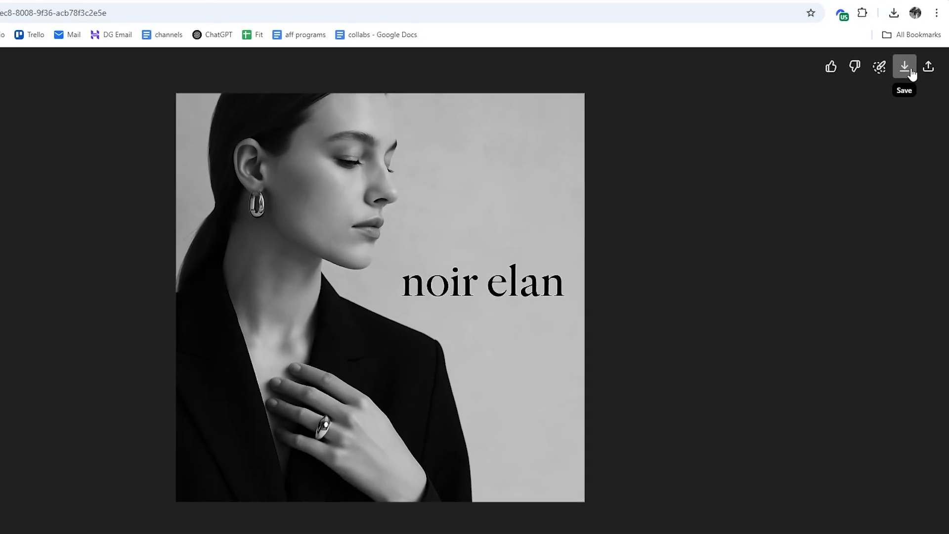
pyautogui.click(912, 73)
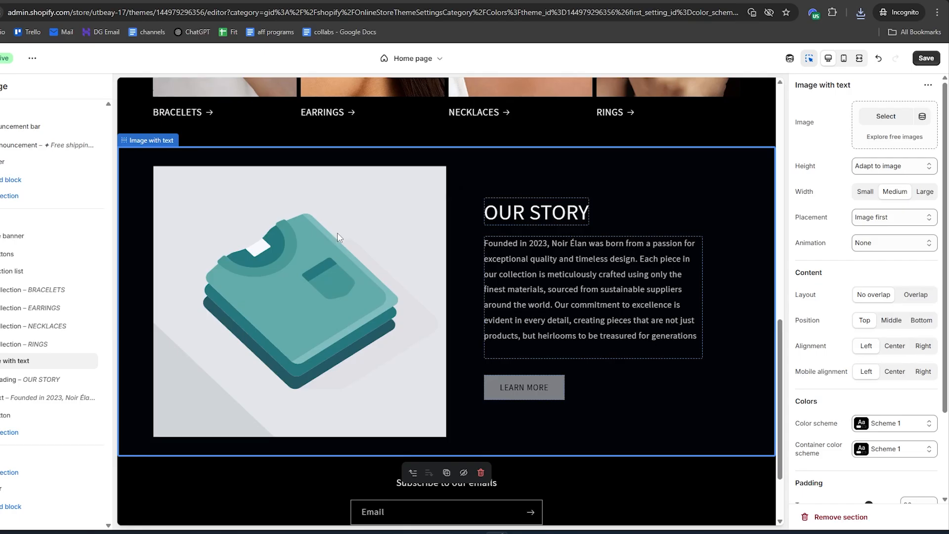
# In the Shopify theme editor, upload the downloaded ChatGPT image and set it as the Image with text section's image
pyautogui.click(878, 119)
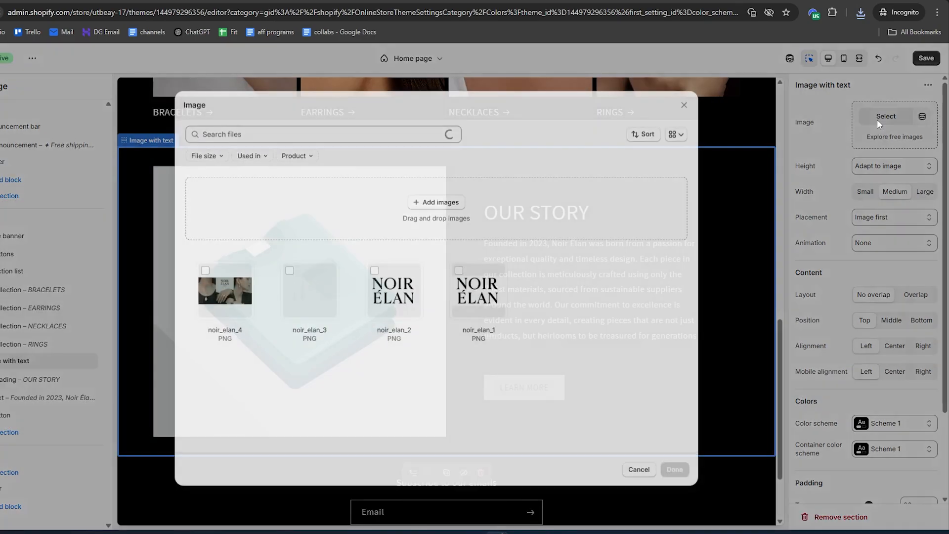
pyautogui.click(861, 14)
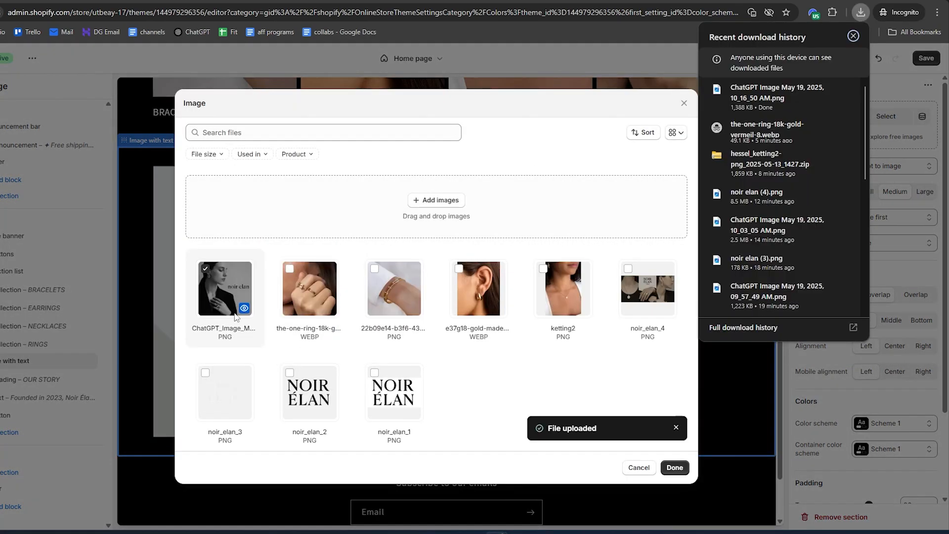
pyautogui.click(674, 468)
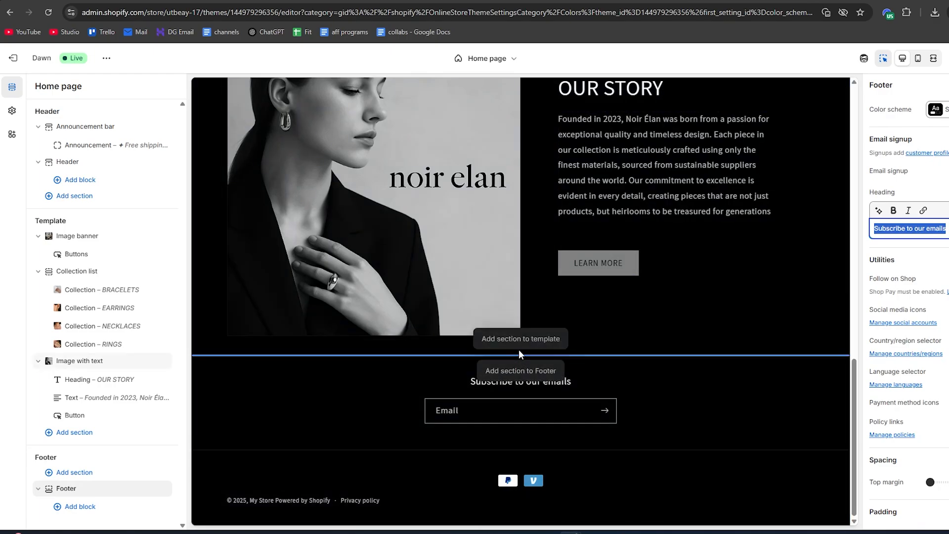
# Add a Multicolumn section to the template below the OUR STORY section and set its heading to WHAT OUR CUSTOMERS SAY
pyautogui.click(528, 341)
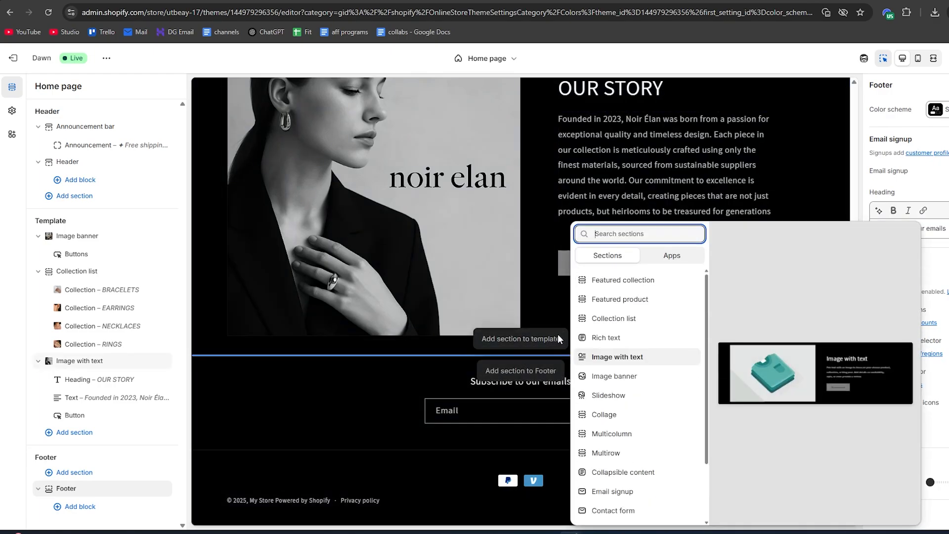
pyautogui.click(621, 436)
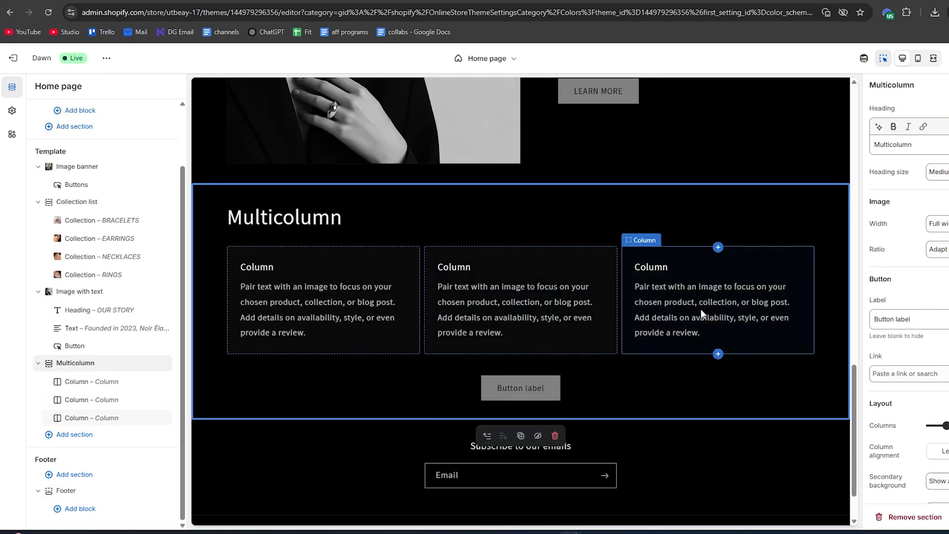
pyautogui.click(274, 219)
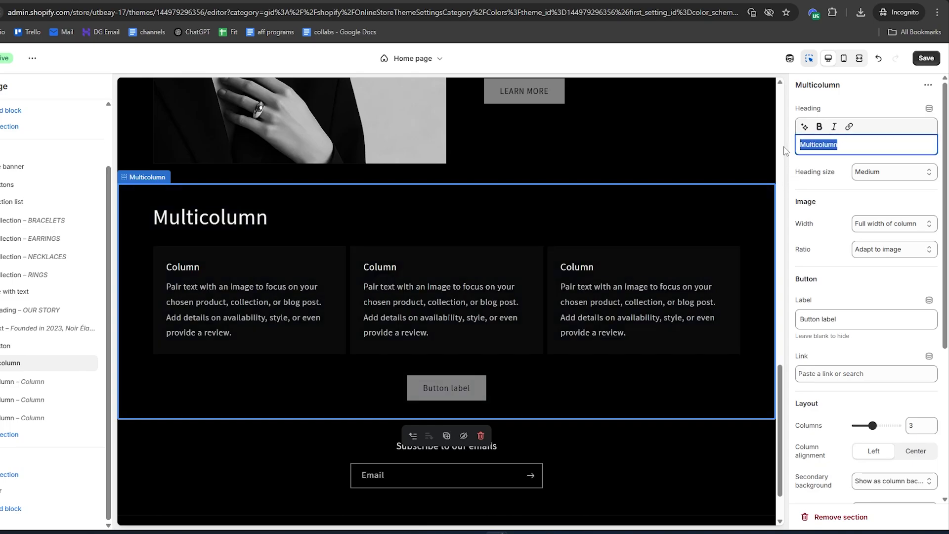
pyautogui.write('WHAT OUR CUSTOMERS SAY')
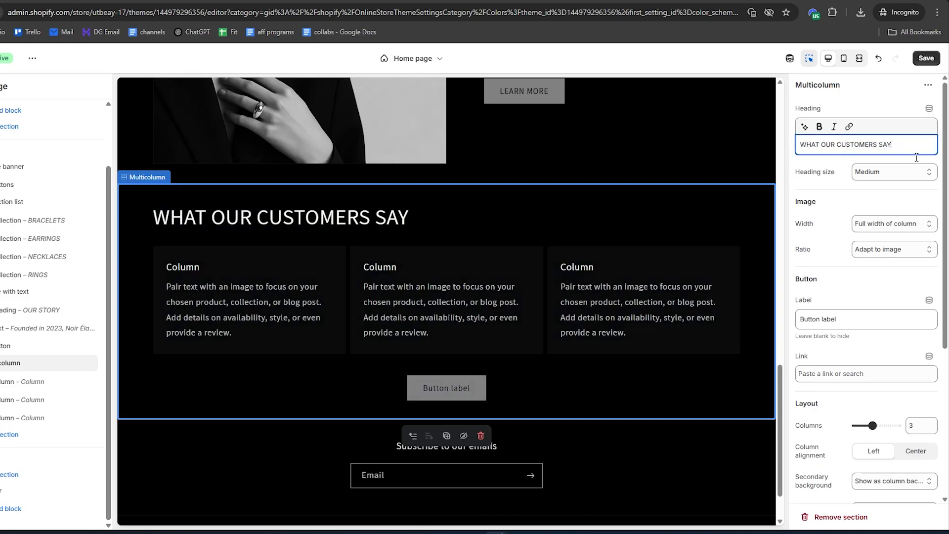
# Set the WHAT OUR CUSTOMERS SAY section to 4 columns and insert a fourth Column block after the first one
pyautogui.scroll(-1, 885, 297)
pyautogui.moveTo(873, 372); pyautogui.dragTo(879, 372)
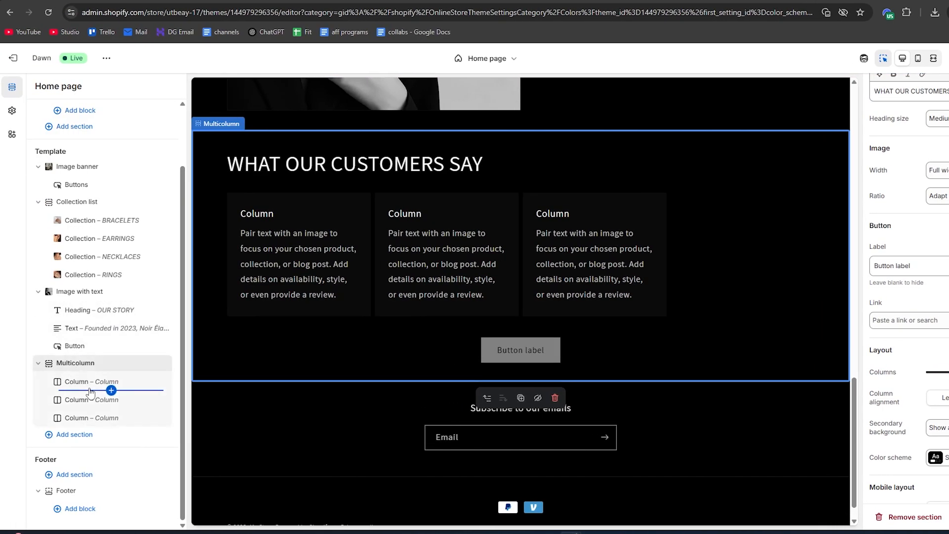
pyautogui.click(111, 391)
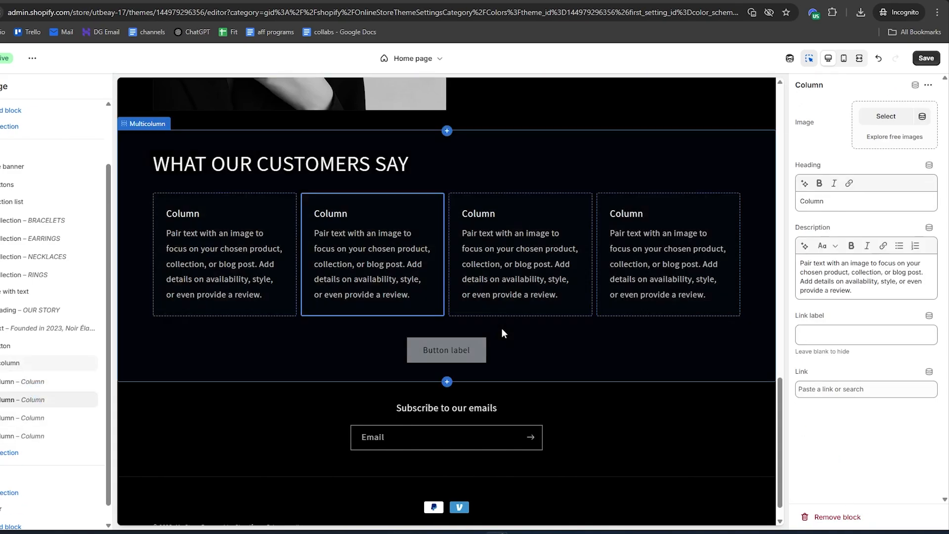
# Set the first column's heading to five stars and its description to the review beginning "The quality of these products exceeded my expectations."
pyautogui.moveTo(313, 277)
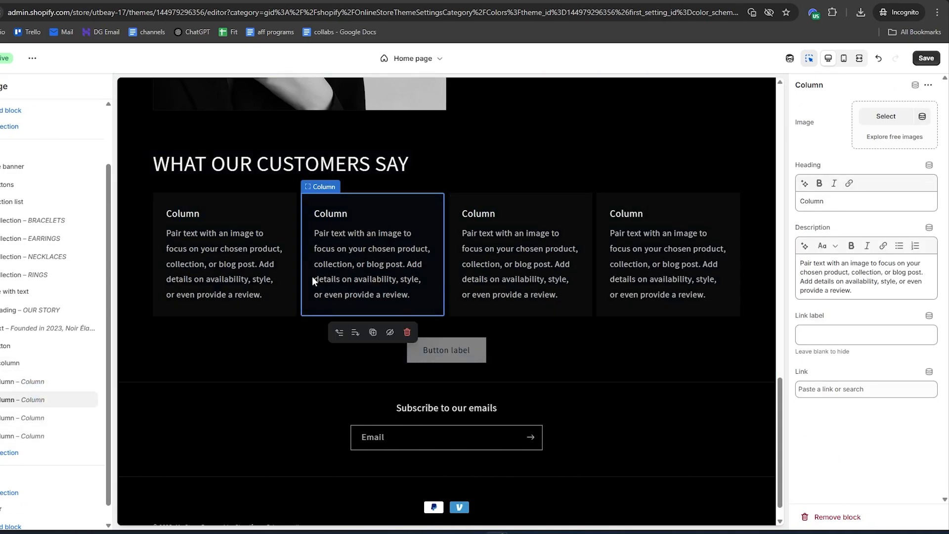
pyautogui.click(223, 190)
pyautogui.click(182, 227)
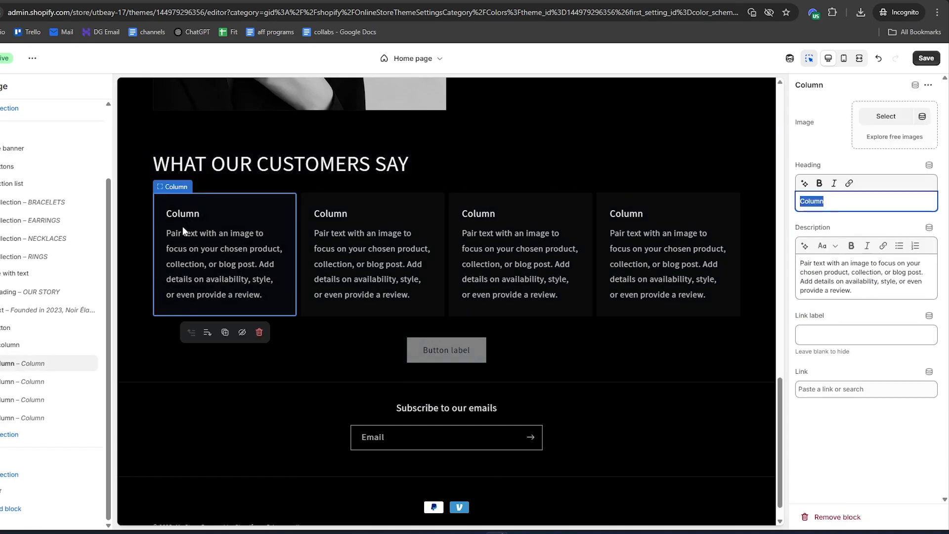
pyautogui.write('⭐⭐⭐⭐⭐')
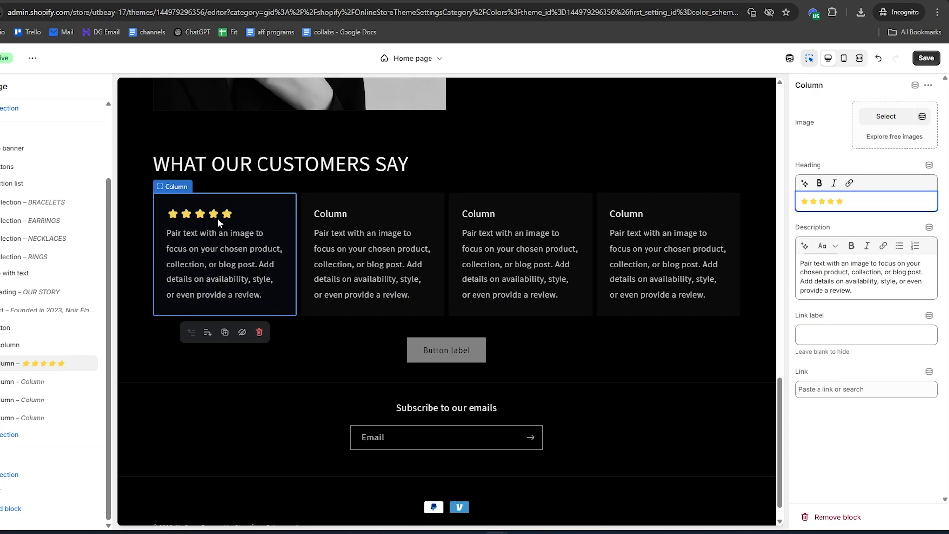
pyautogui.click(814, 258)
pyautogui.hotkey('ctrl', 'a')
pyautogui.write('"The quality of these products exceeded my expectations. The attention to detail is remarkable, and the customer service was impeccable."')
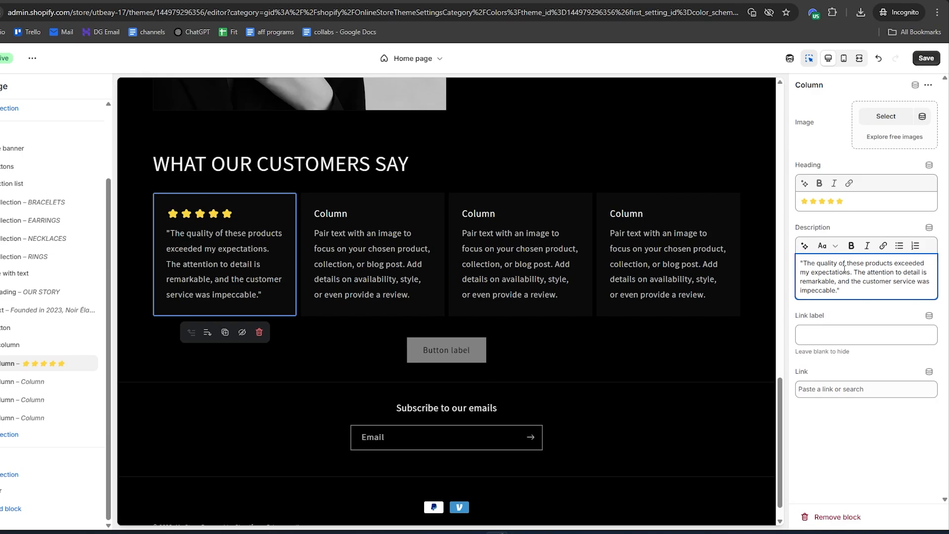
# Add the reviewer's name, preceded by a dash, below the first column's review and make it bold
pyautogui.press('Return')
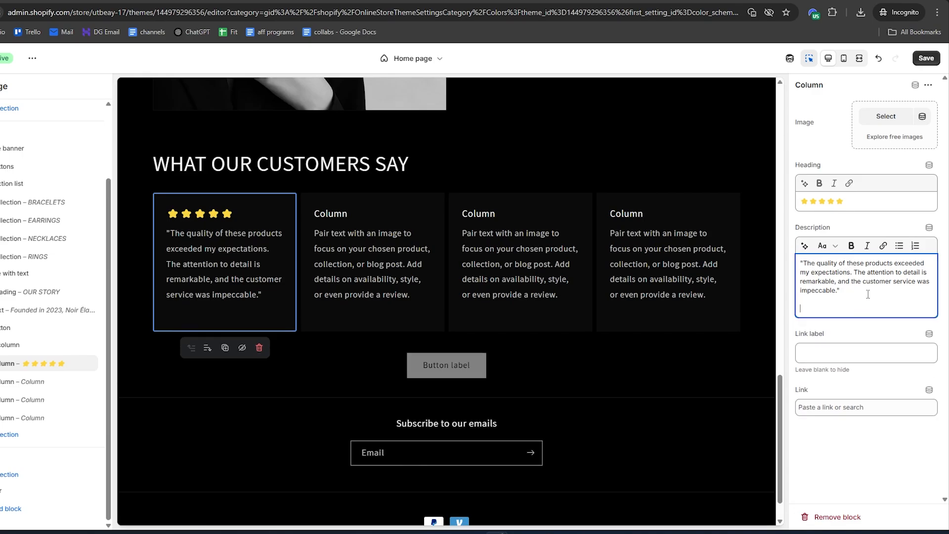
pyautogui.write('- Sarah T.')
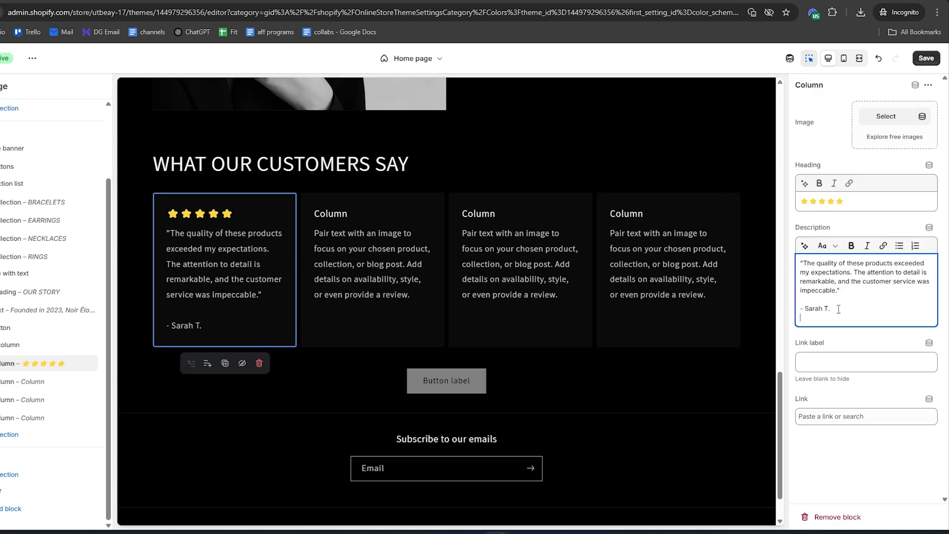
pyautogui.press('BackSpace')
pyautogui.moveTo(836, 309); pyautogui.dragTo(798, 309)
pyautogui.click(849, 250)
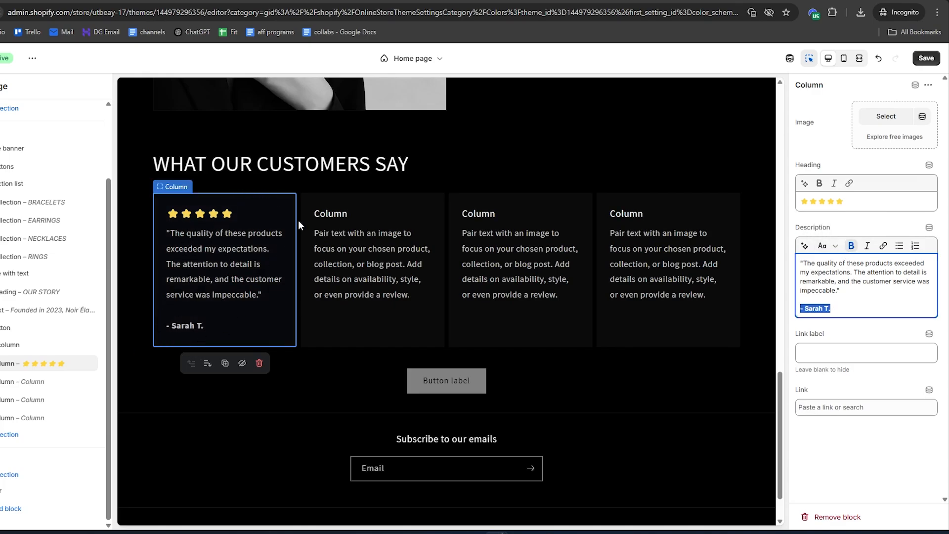
# Label the button under the review columns SHOP NOW and link it to All products
pyautogui.click(447, 371)
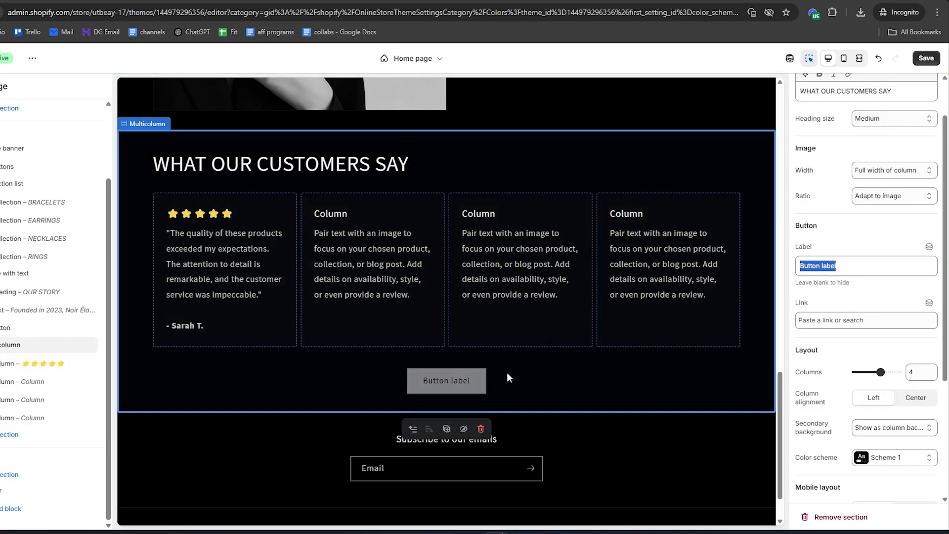
pyautogui.moveTo(847, 266); pyautogui.dragTo(797, 270)
pyautogui.write('SHOP NOW')
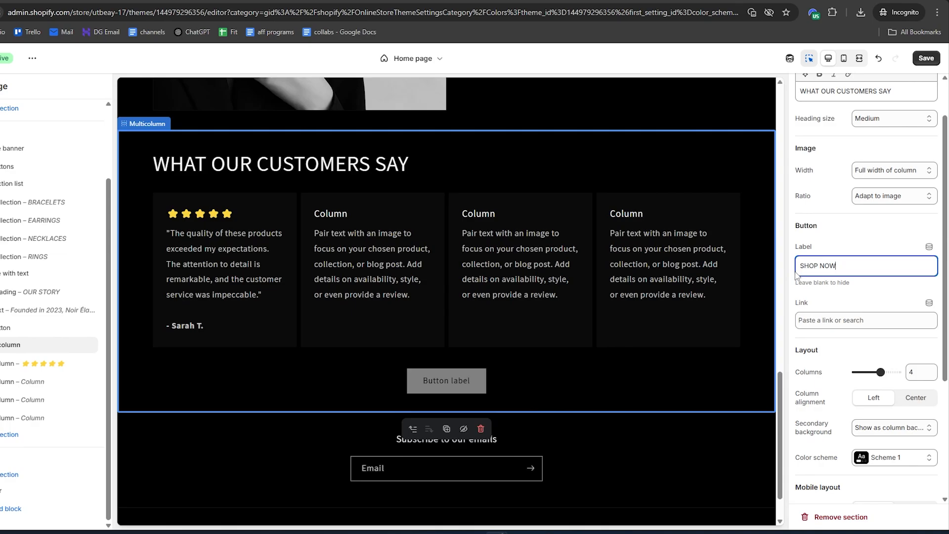
pyautogui.click(831, 320)
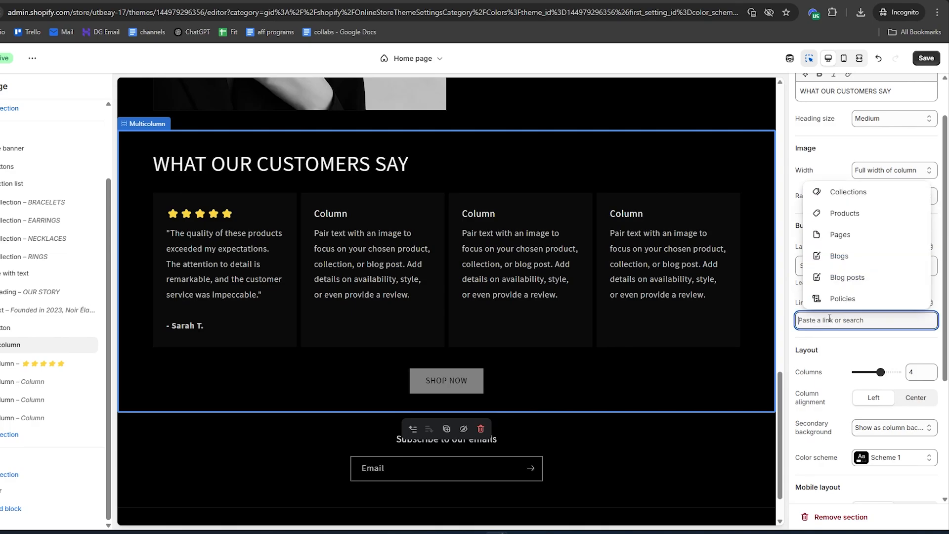
pyautogui.click(839, 215)
pyautogui.click(842, 301)
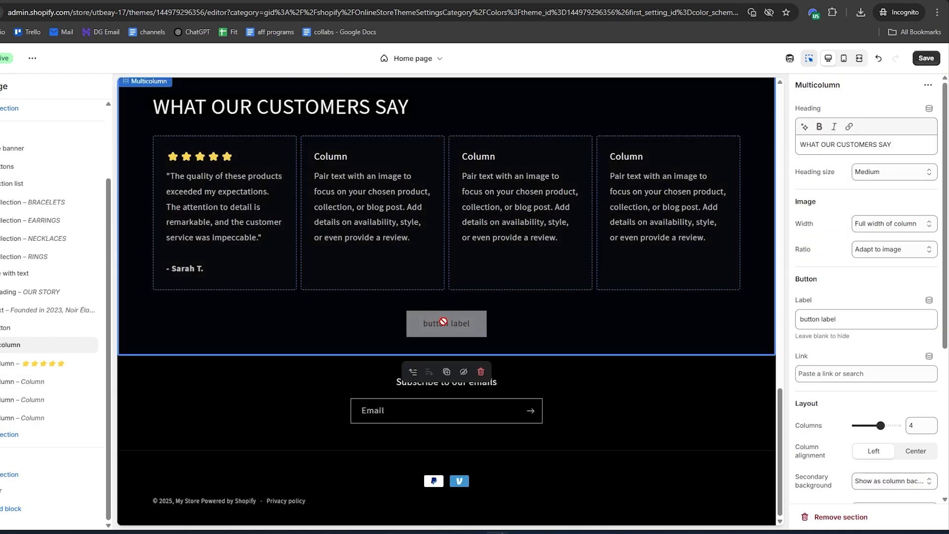
# Replace the Multicolumn section's default button label with SHOP NOW and set the button's link to All products
pyautogui.click(443, 319)
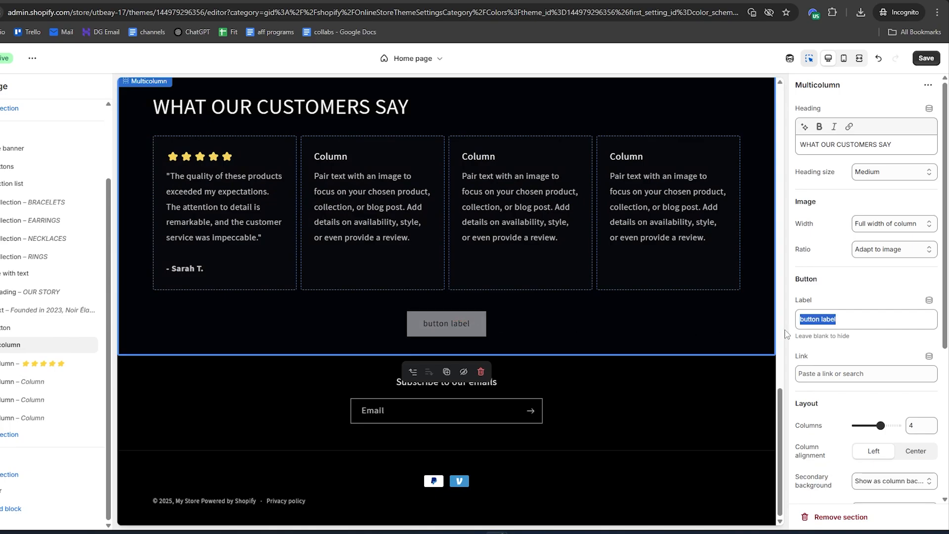
pyautogui.write('SHOP NOW')
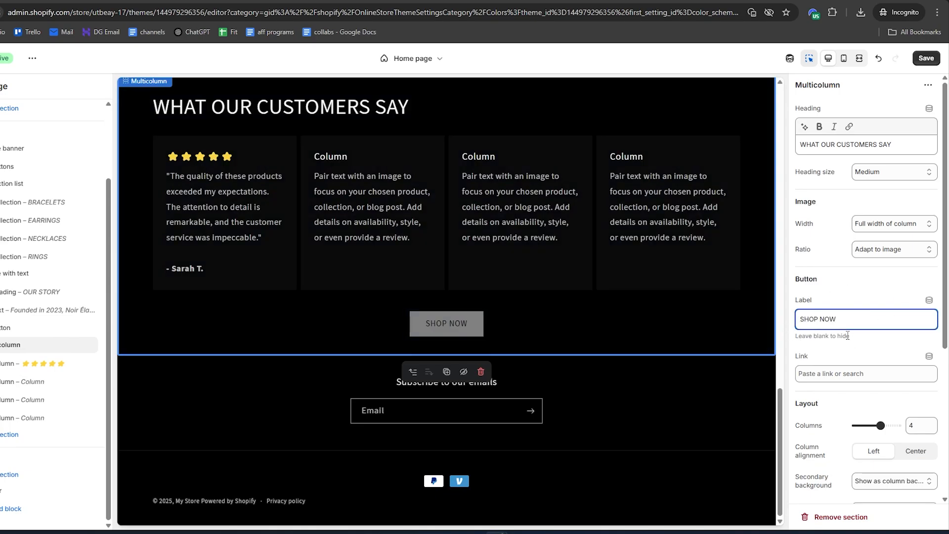
pyautogui.click(829, 374)
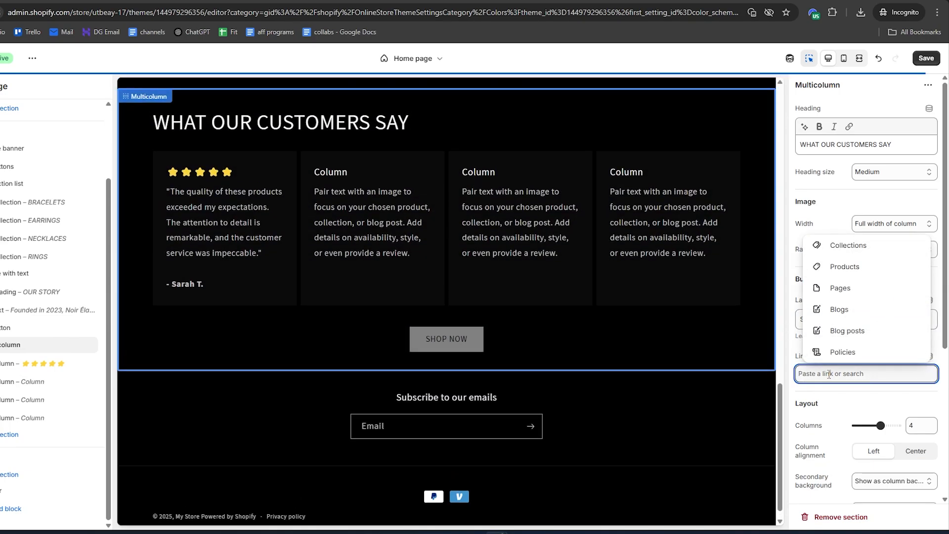
pyautogui.click(841, 271)
pyautogui.click(845, 349)
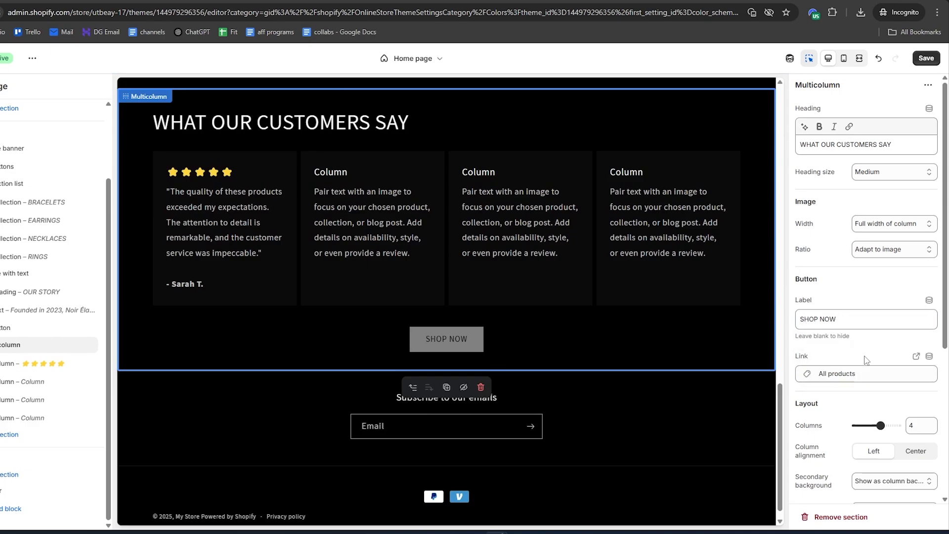
# Add an Image banner section to the template between the customer reviews section and the footer
pyautogui.scroll(3, 257, 230)
pyautogui.scroll(2, 277, 242)
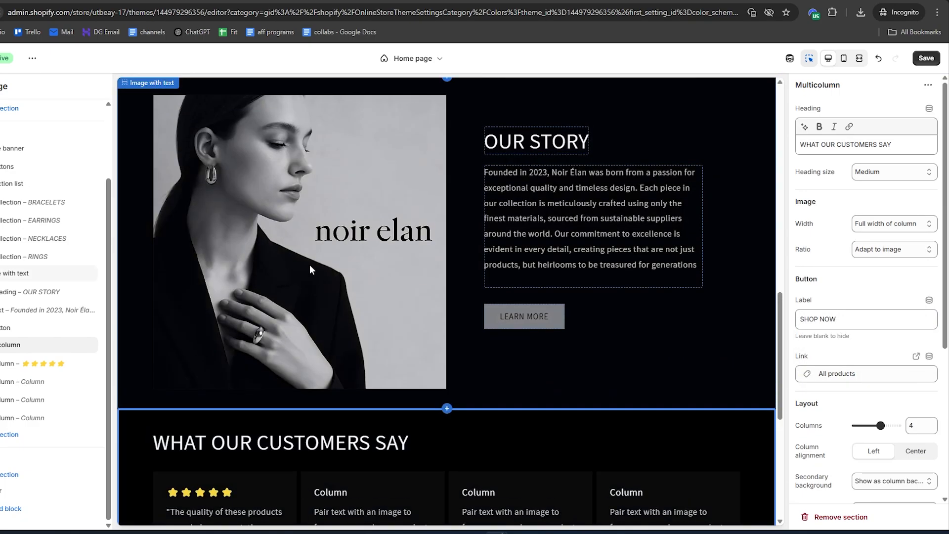
pyautogui.scroll(-5, 462, 242)
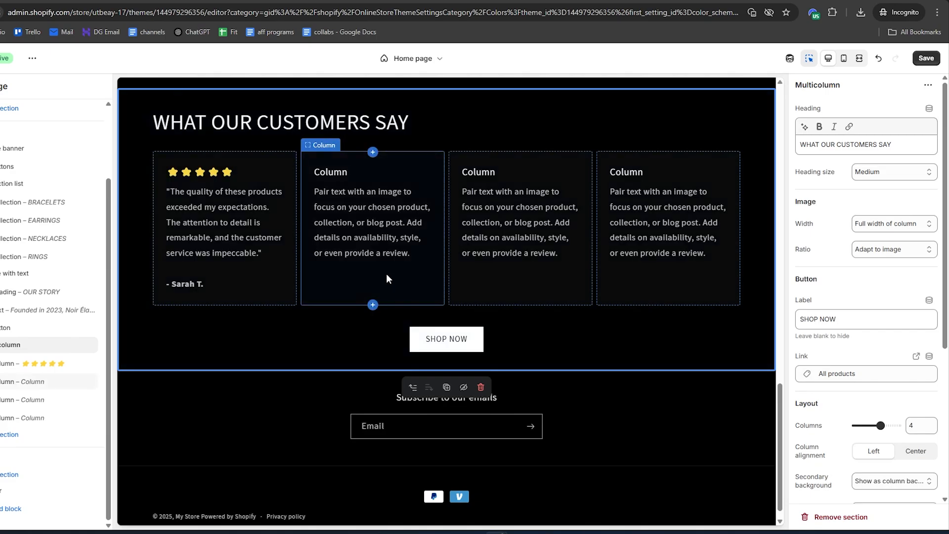
pyautogui.click(440, 400)
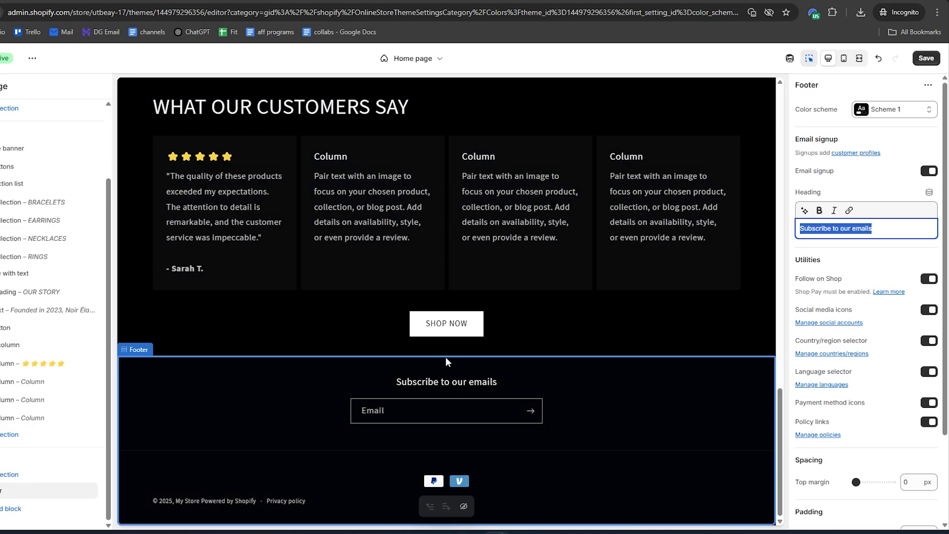
pyautogui.click(428, 339)
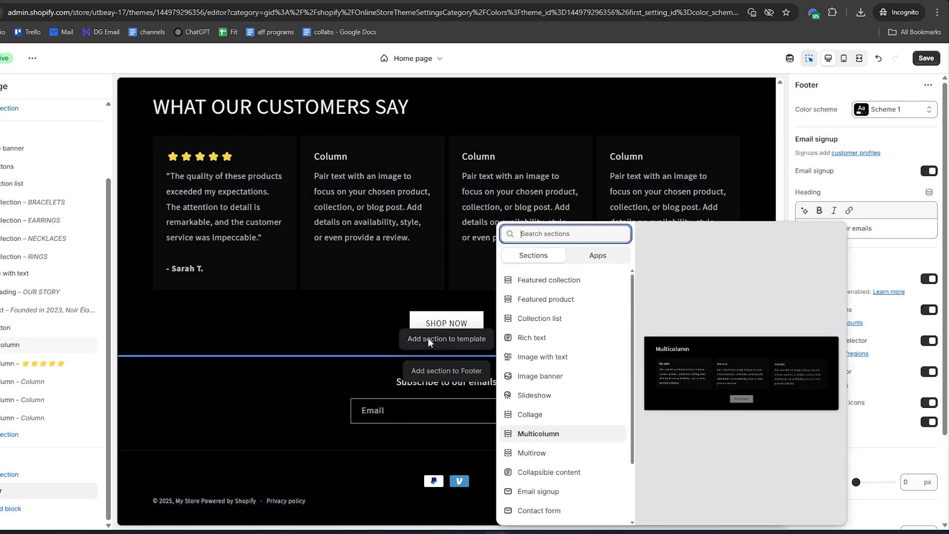
pyautogui.click(539, 379)
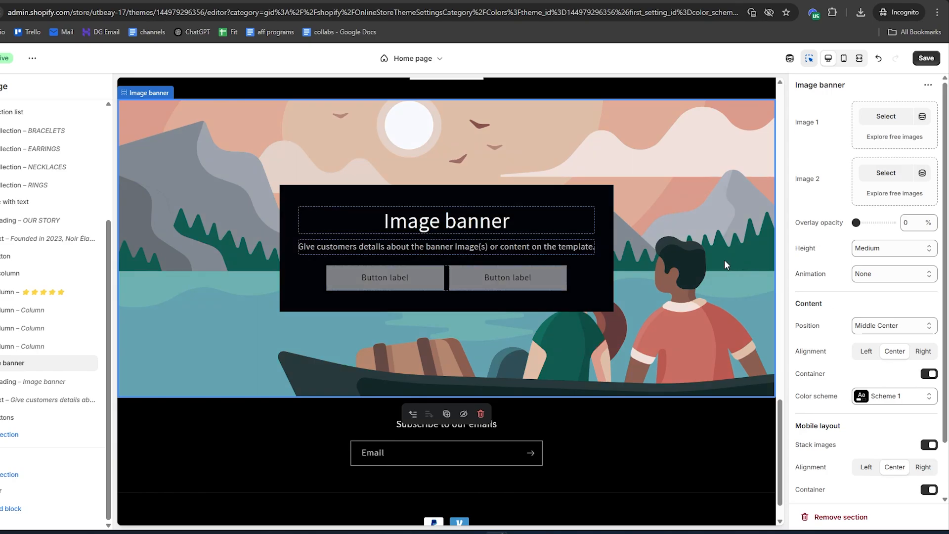
# Upload the downloaded noir elan (5).png as the new banner's Image 1 and set the banner height to Adapt to first image
pyautogui.click(884, 117)
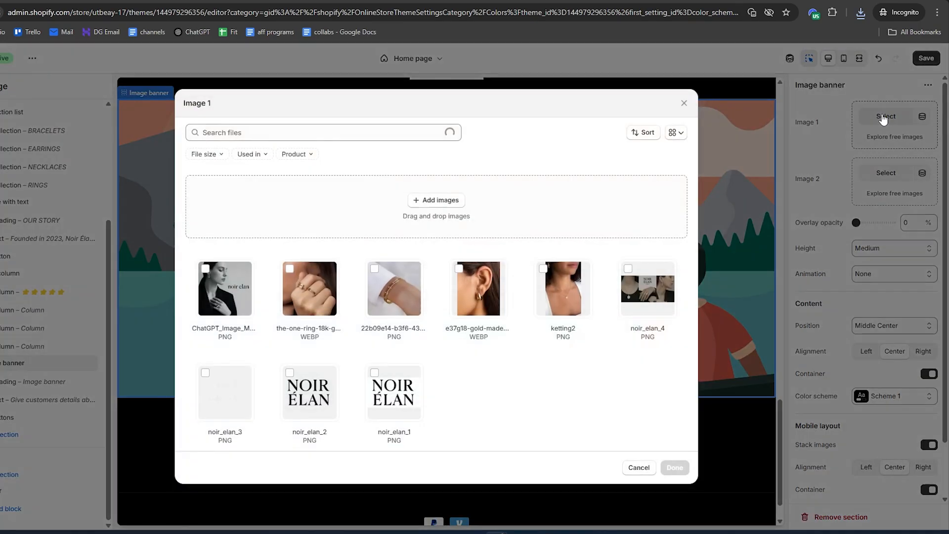
pyautogui.click(861, 11)
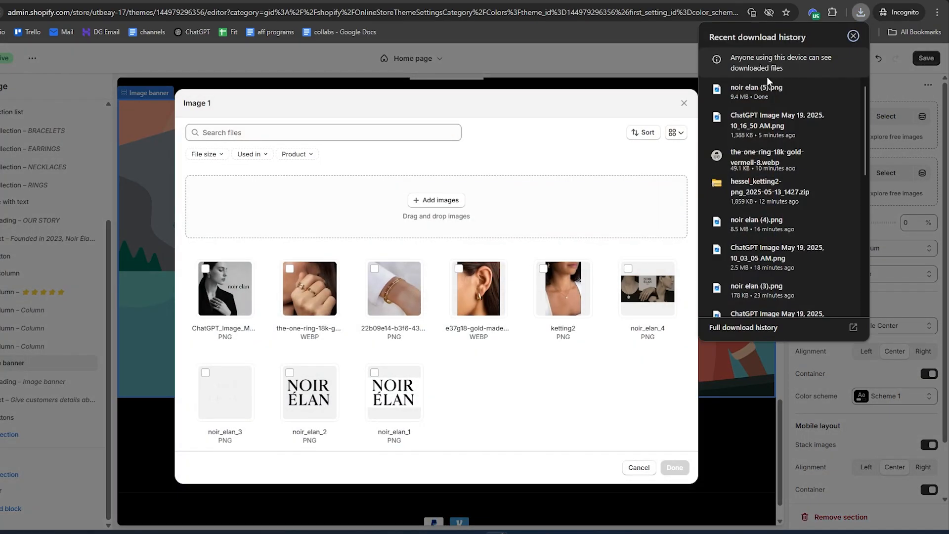
pyautogui.moveTo(757, 92); pyautogui.dragTo(448, 302)
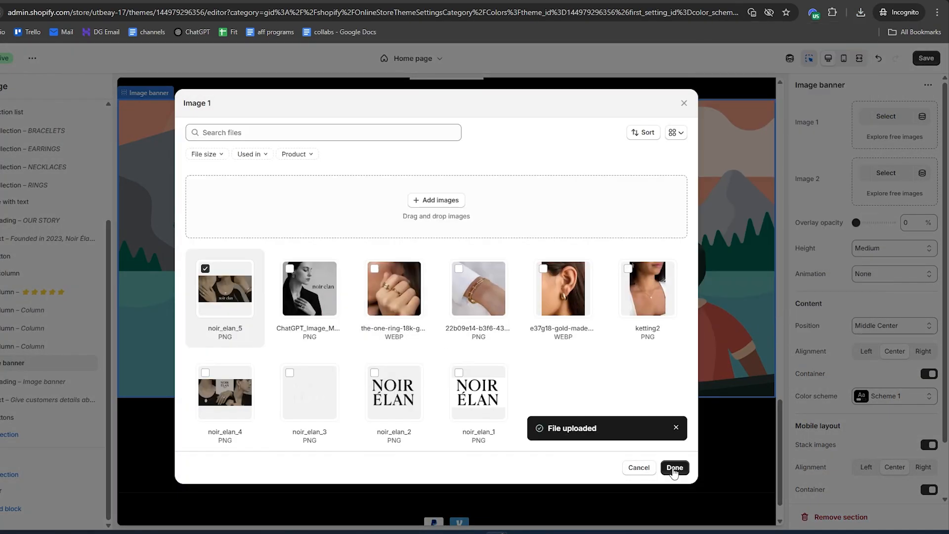
pyautogui.click(674, 468)
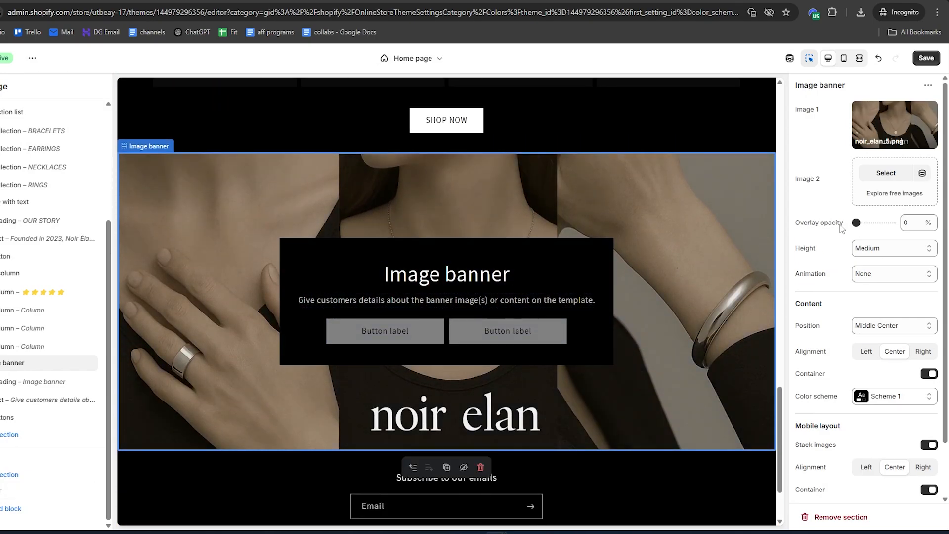
pyautogui.click(858, 249)
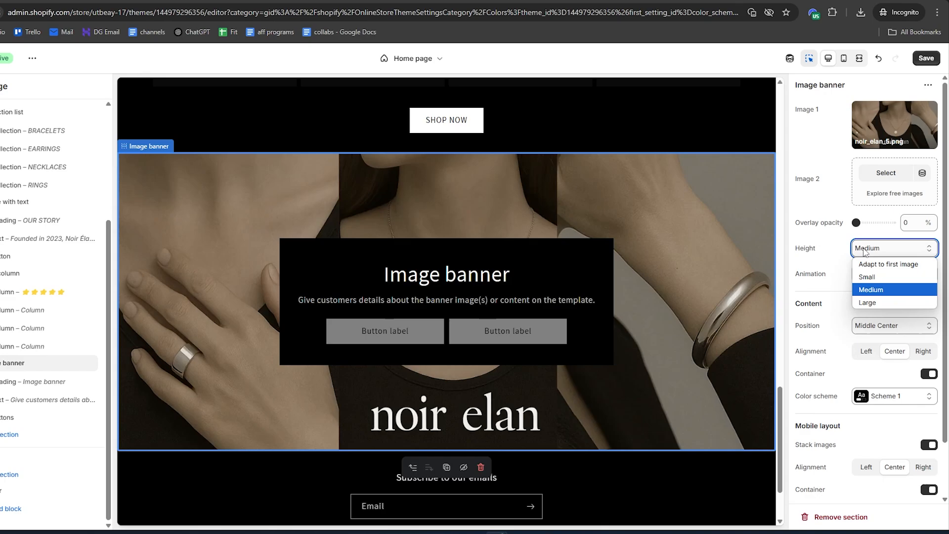
pyautogui.click(878, 262)
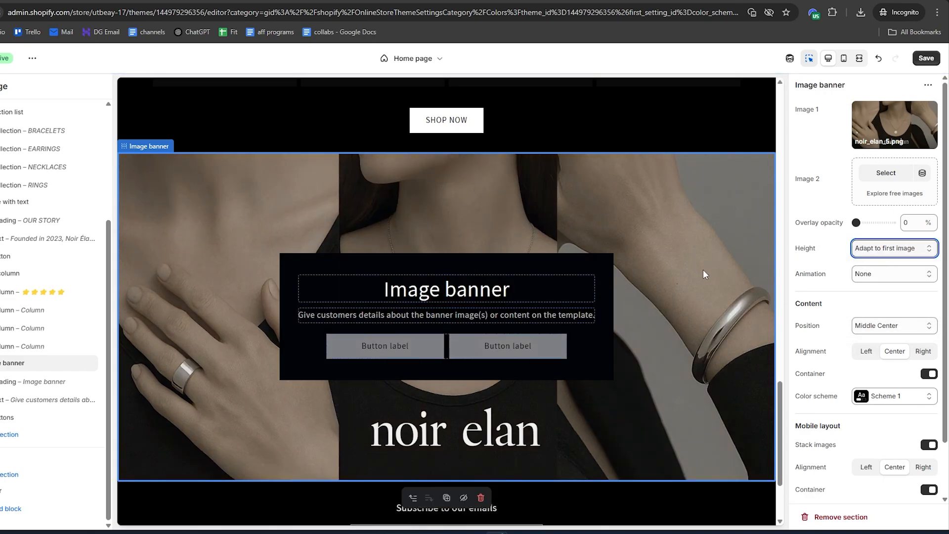
# Set the new image banner's heading to TIMELESS ELEGANCE
pyautogui.click(442, 293)
pyautogui.click(852, 146)
pyautogui.moveTo(851, 146); pyautogui.dragTo(771, 153)
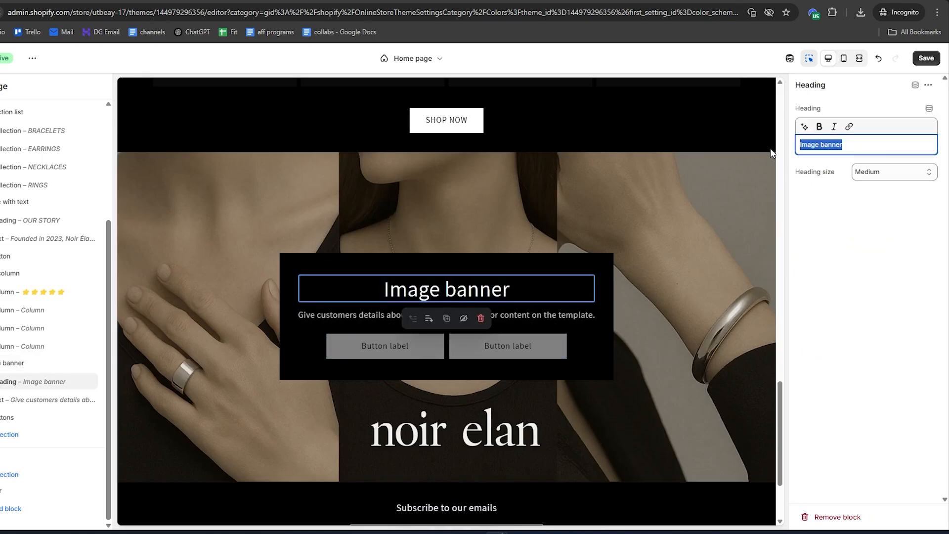
pyautogui.write('TIMELESS ELEGANCE')
# Remove the Text and Buttons blocks from the TIMELESS ELEGANCE banner
pyautogui.click(423, 316)
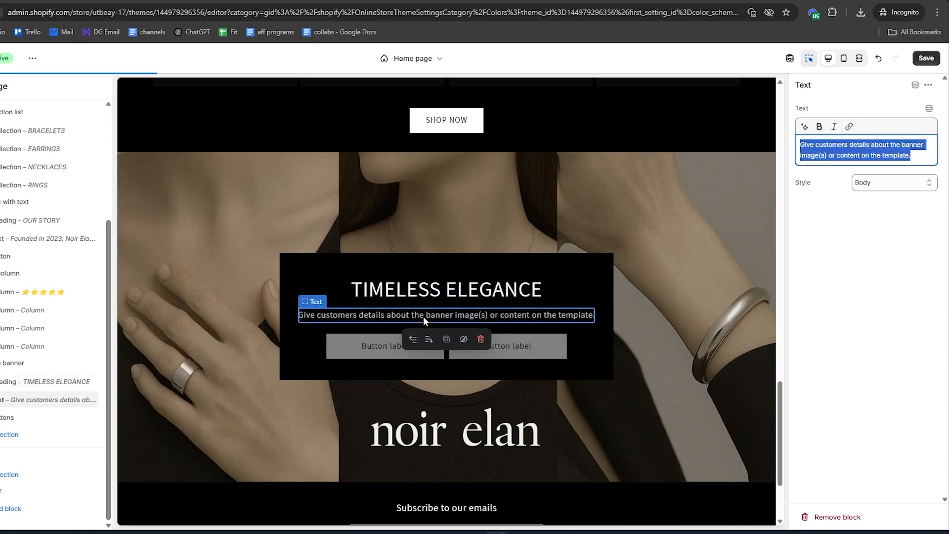
pyautogui.click(480, 339)
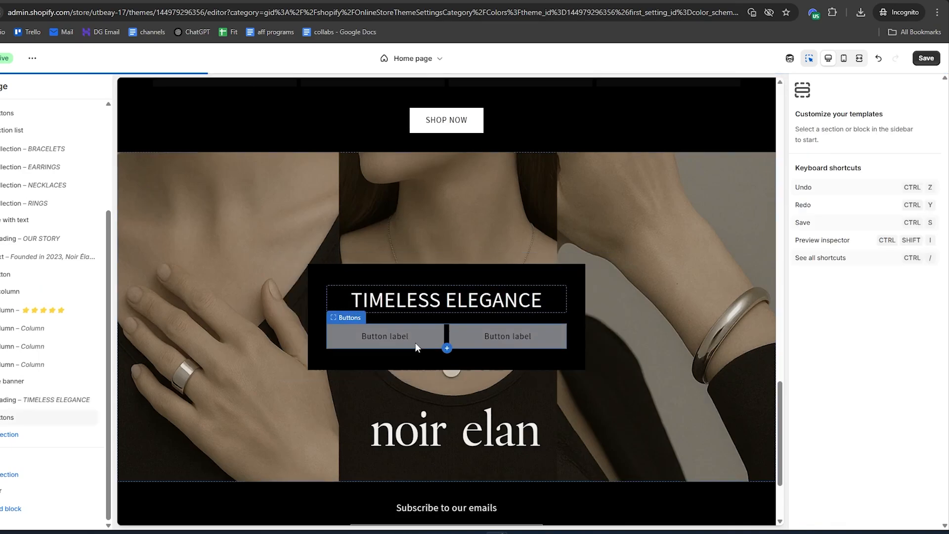
pyautogui.rightClick(509, 340)
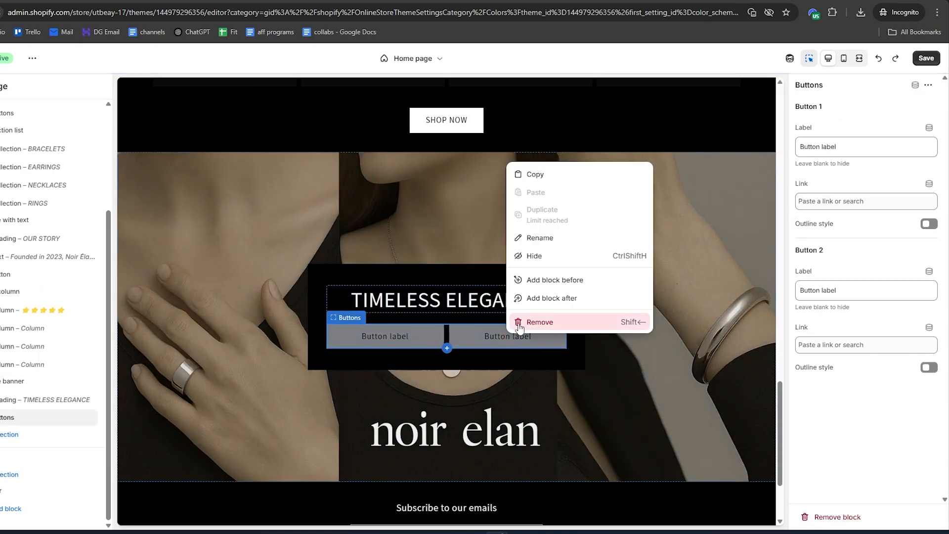
pyautogui.click(519, 322)
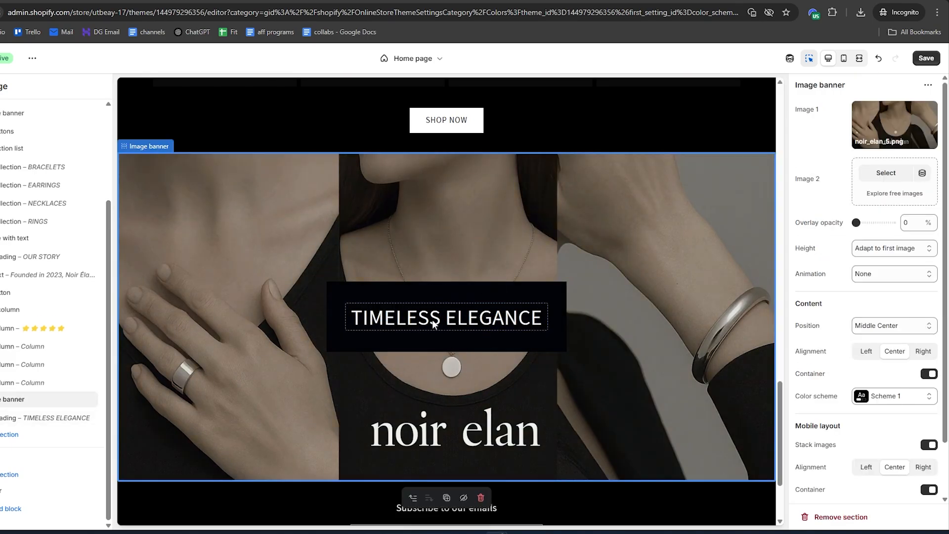
pyautogui.scroll(20, 540, 356)
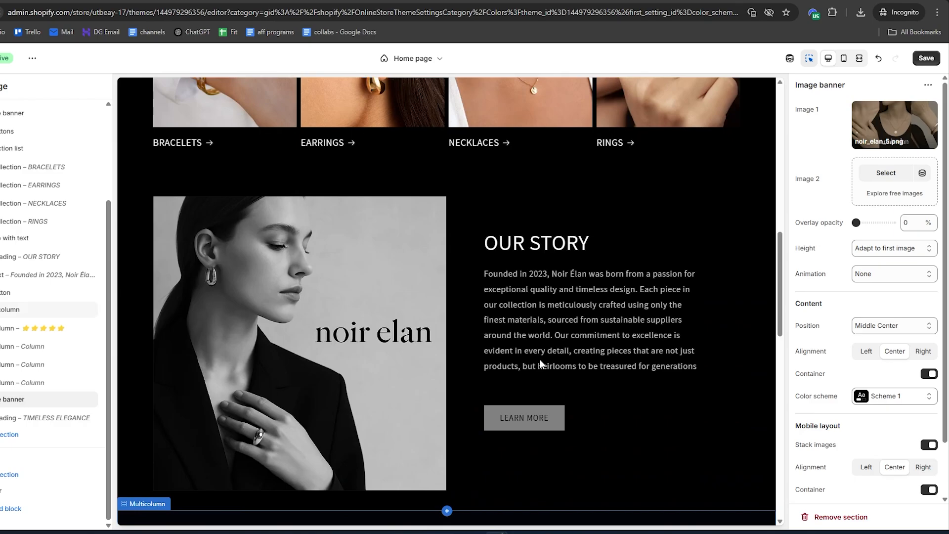
pyautogui.scroll(8, 539, 359)
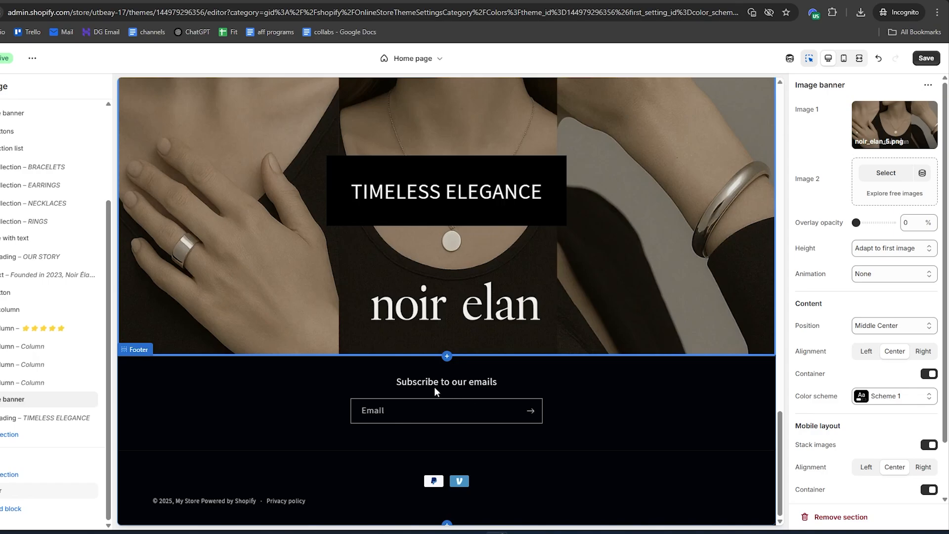
# Add an Email signup section to the template above the footer and set its heading to JOIN OUR EXCLUSIVE LIST
pyautogui.click(459, 346)
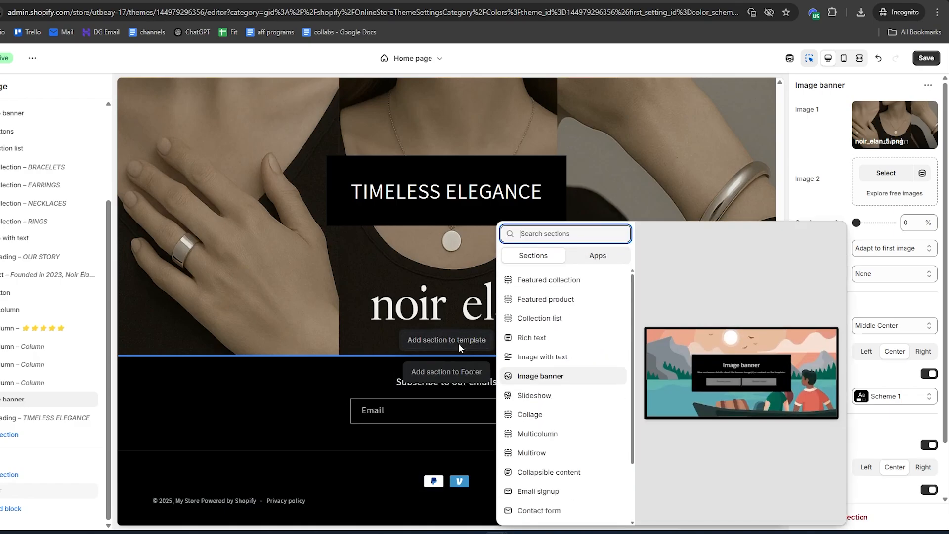
pyautogui.click(539, 491)
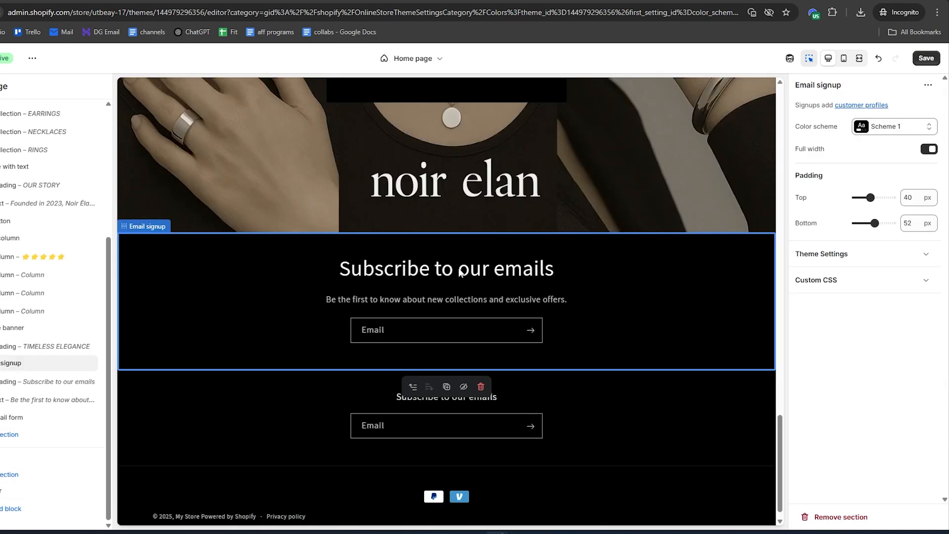
pyautogui.click(430, 270)
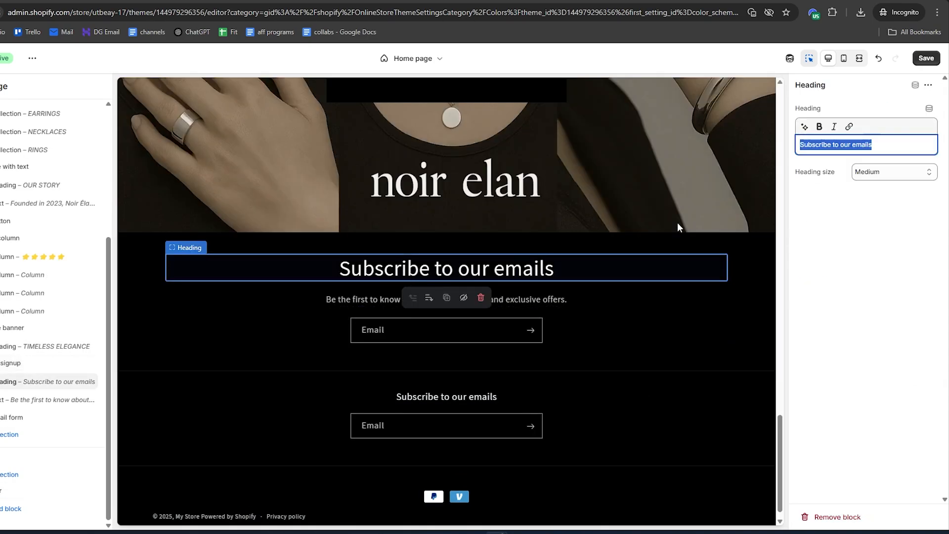
pyautogui.write('JOIN OUR EXCLUSIVE LIST')
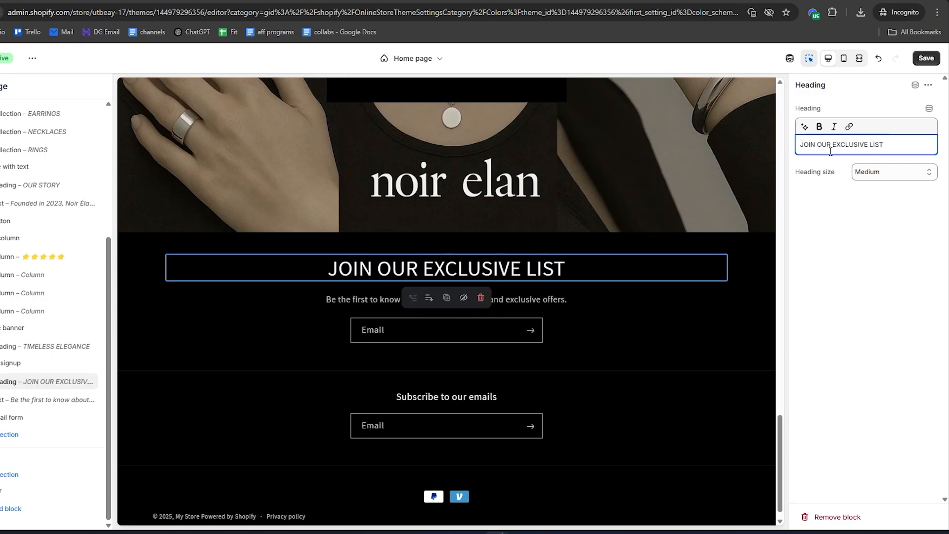
pyautogui.click(355, 298)
pyautogui.hotkey('ctrl', 'c')
pyautogui.click(872, 155)
pyautogui.moveTo(872, 155); pyautogui.dragTo(798, 145)
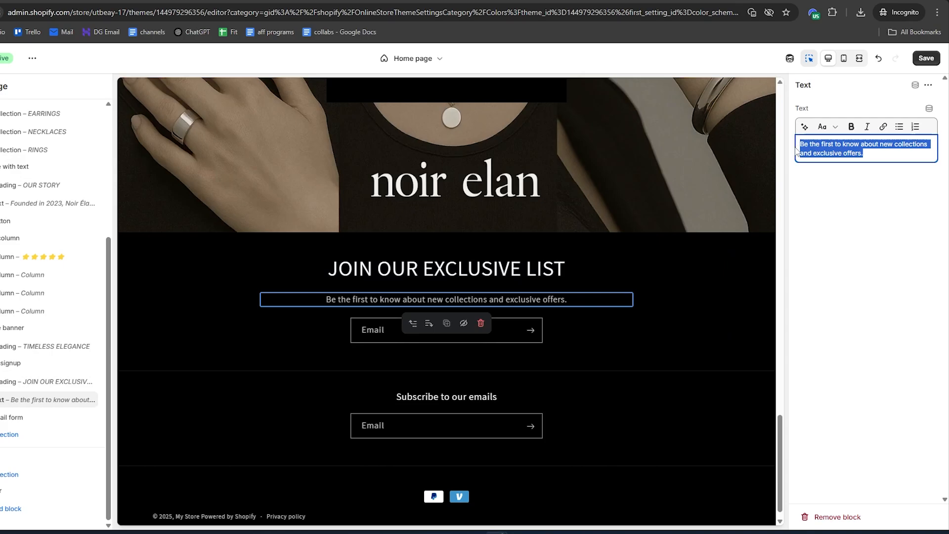
pyautogui.hotkey('ctrl', 'v')
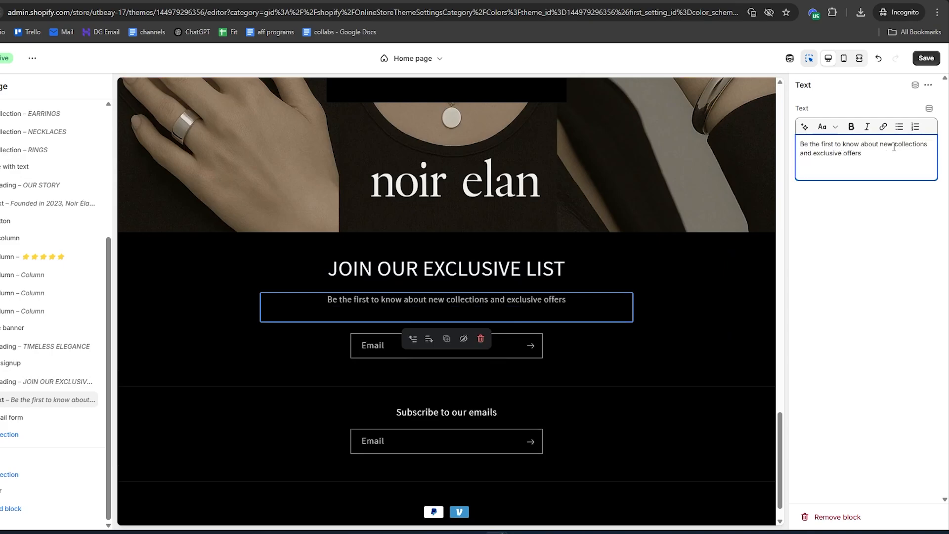
pyautogui.hotkey('ctrl', 'z')
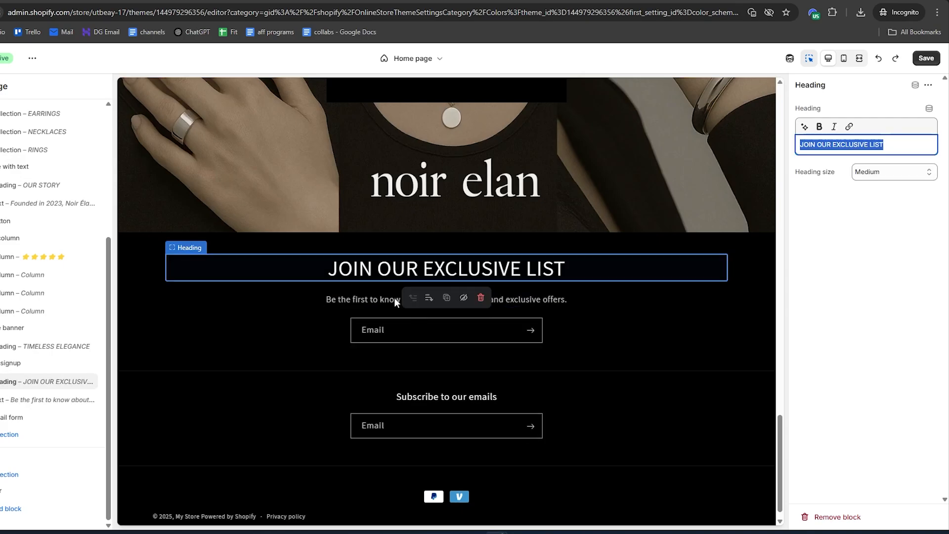
pyautogui.click(427, 299)
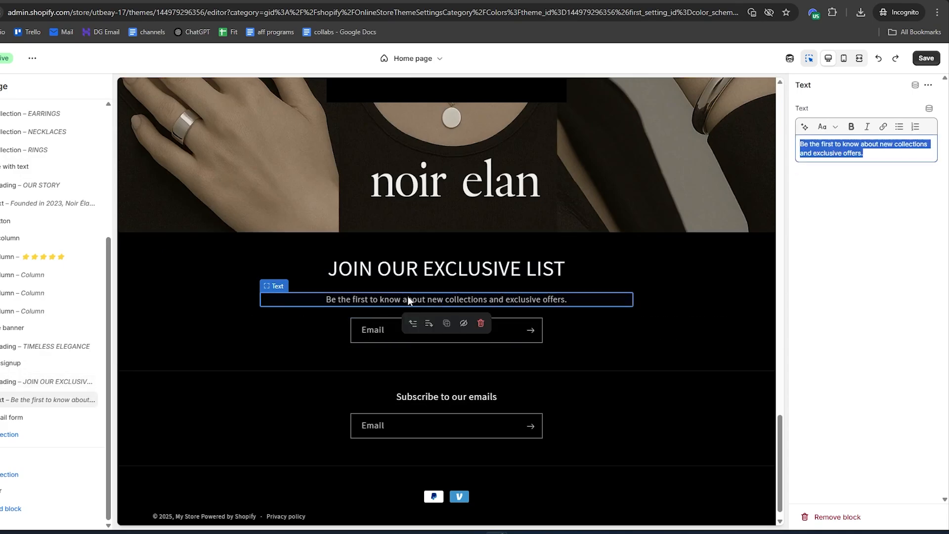
pyautogui.click(311, 295)
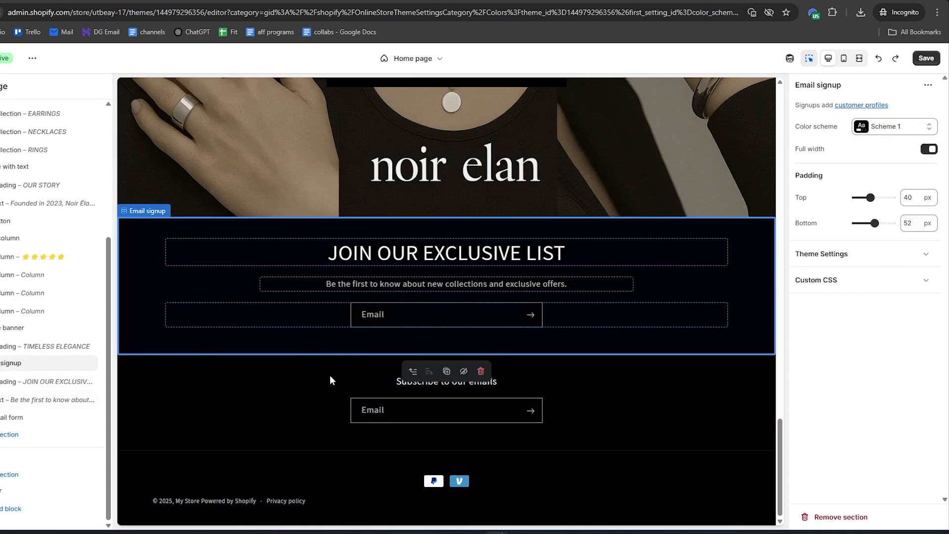
# Turn off the footer's own Email signup and save the theme
pyautogui.click(331, 384)
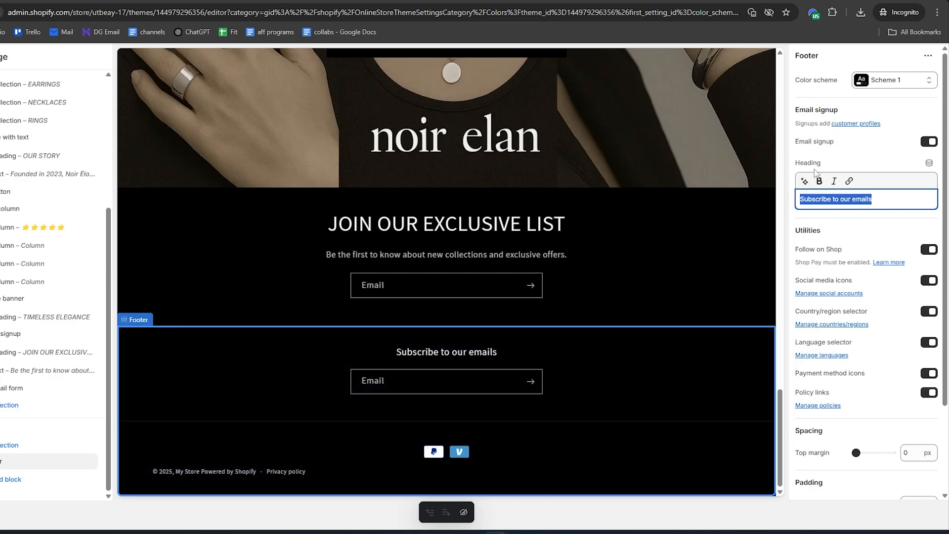
pyautogui.click(930, 142)
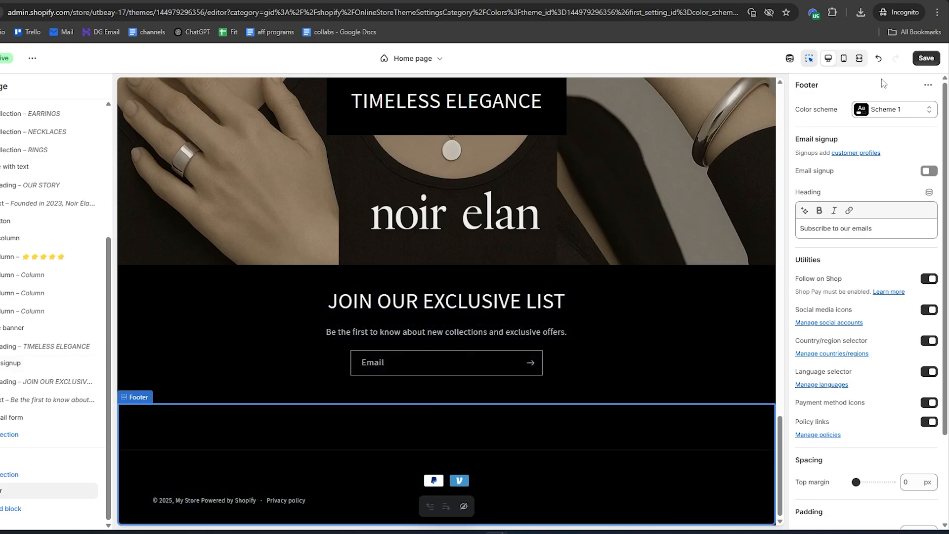
pyautogui.click(926, 59)
# Leave the theme editor and open the store's Footer menu from the content menus for editing
pyautogui.click(0, 58)
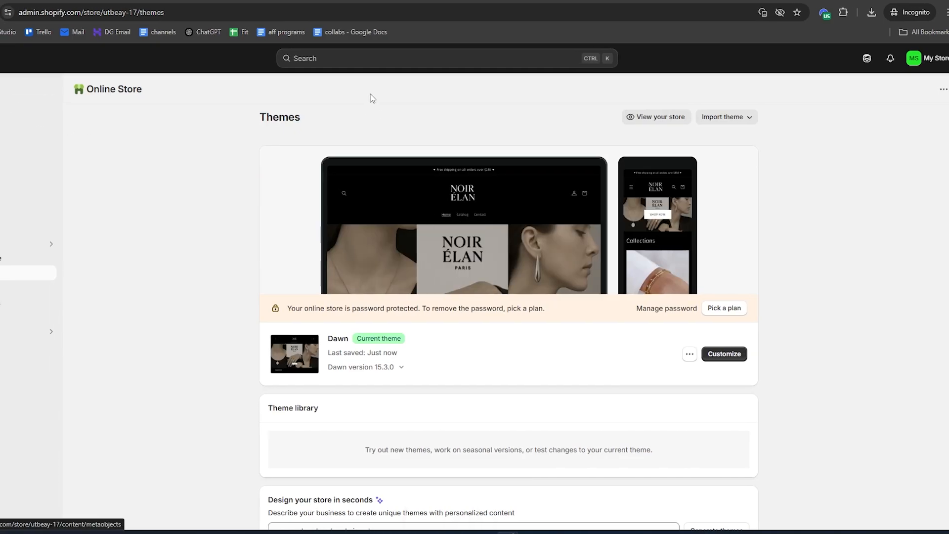
pyautogui.click(32, 181)
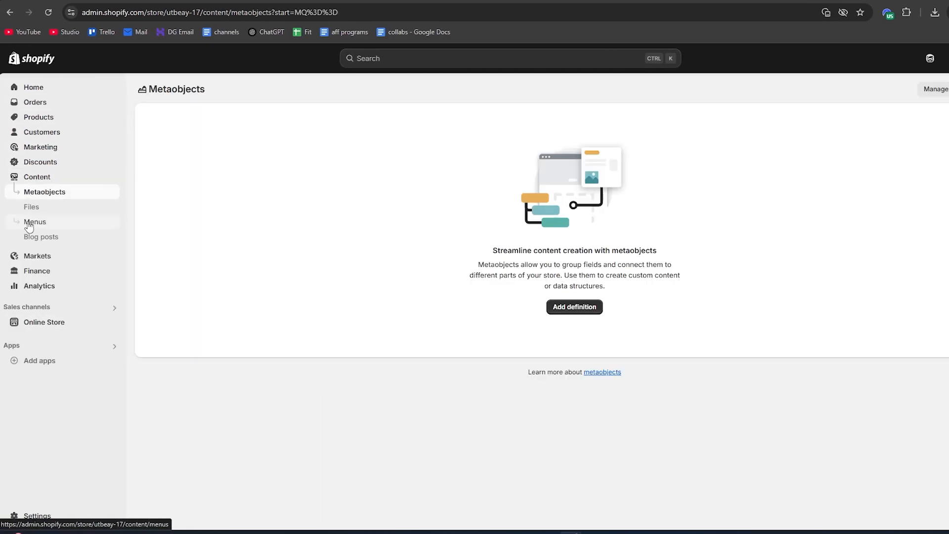
pyautogui.click(31, 222)
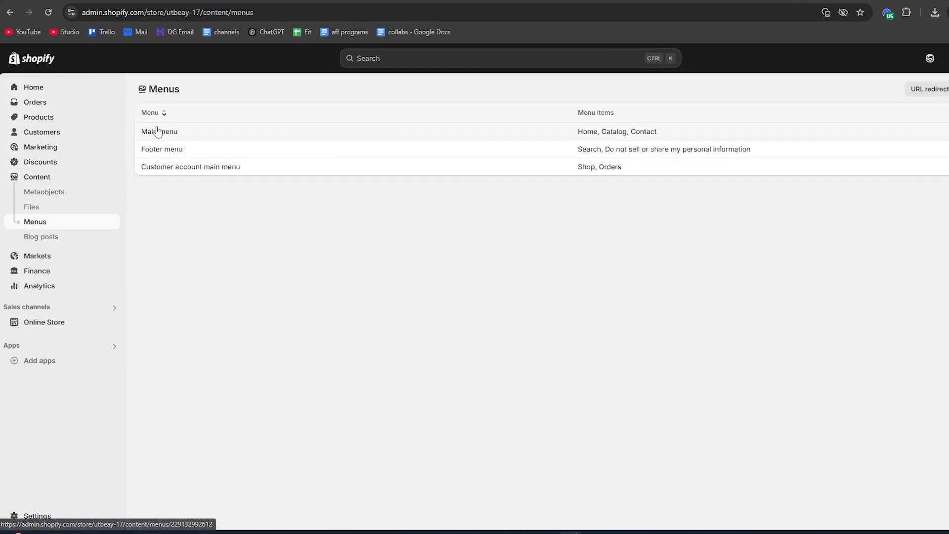
pyautogui.click(168, 155)
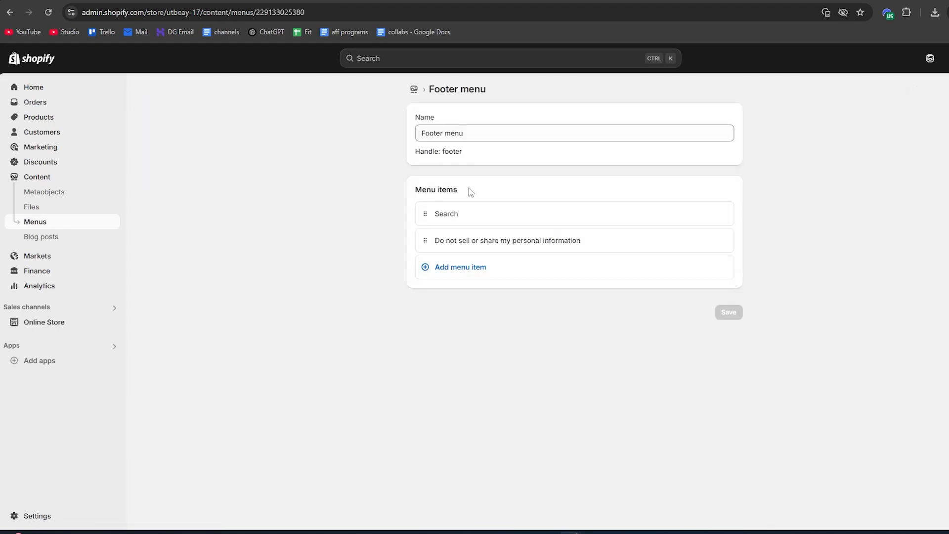
pyautogui.moveTo(471, 192); pyautogui.dragTo(414, 192)
pyautogui.click(416, 199)
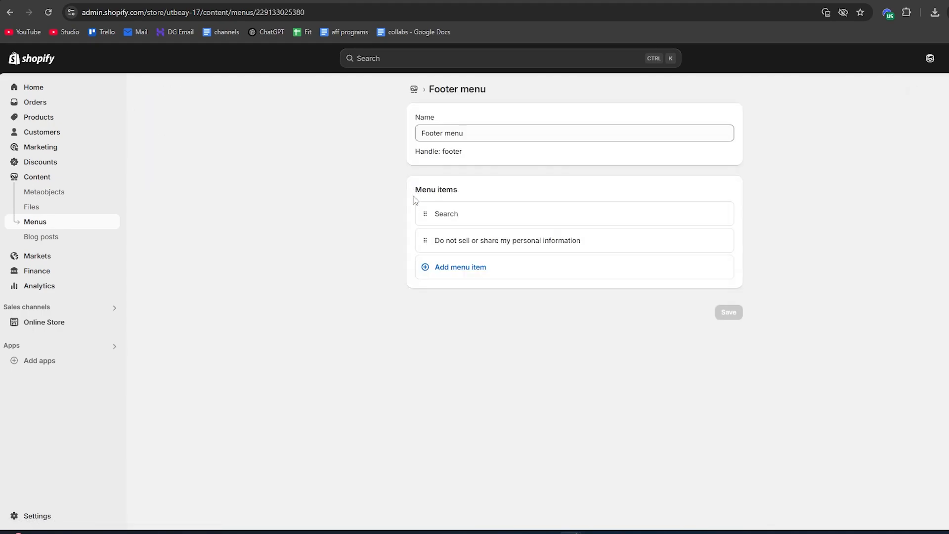
# Add a menu item labelled Home to the Footer menu and link it to the Home page
pyautogui.click(459, 270)
pyautogui.write('Home')
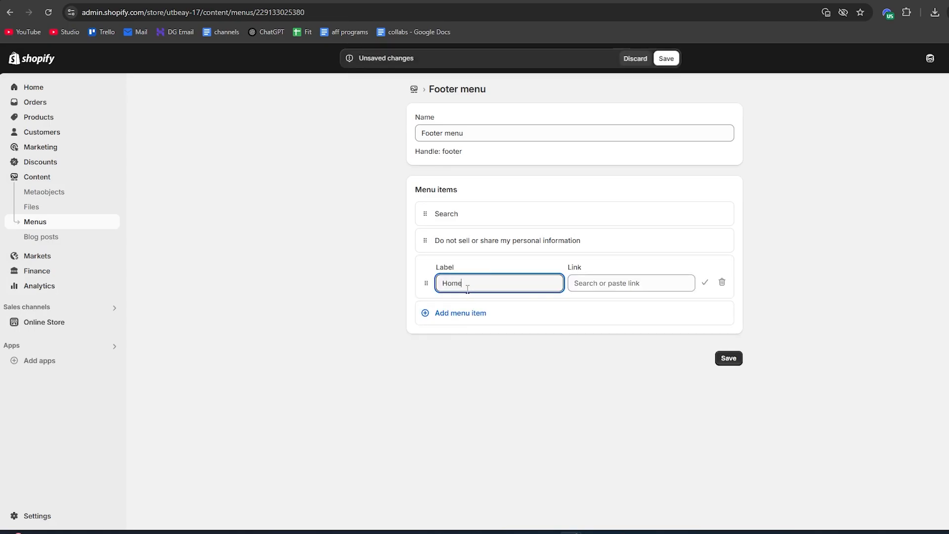
pyautogui.click(618, 283)
pyautogui.click(601, 324)
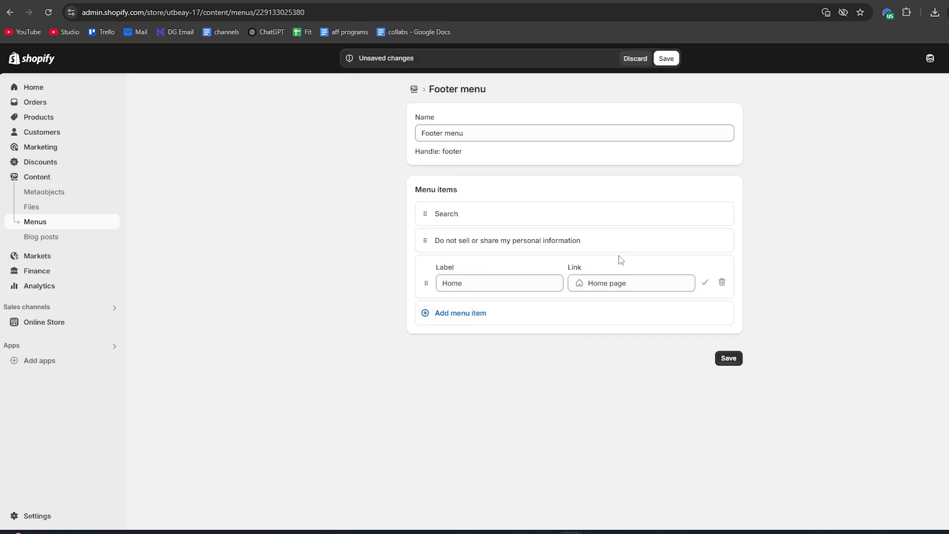
# Add a menu item labelled Collections linked to All collections, and save the Footer menu
pyautogui.click(458, 319)
pyautogui.write('C')
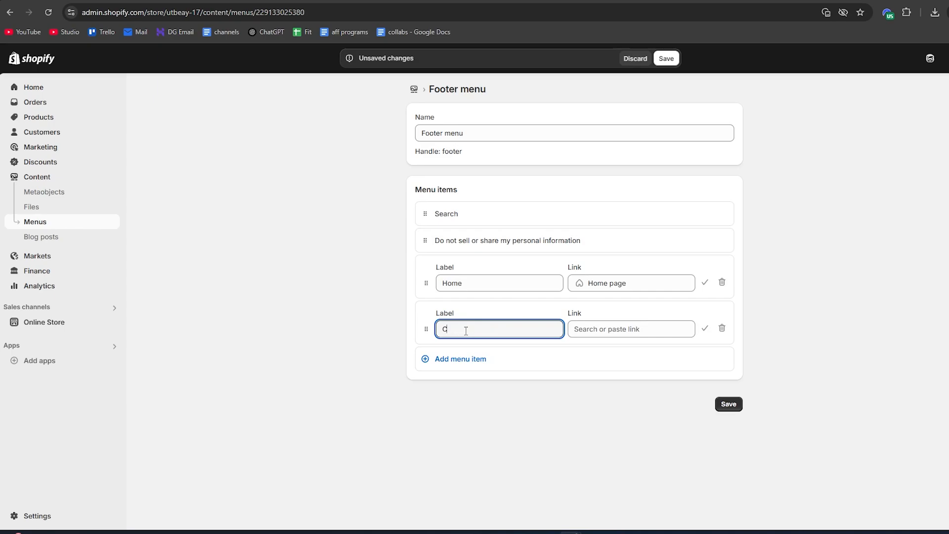
pyautogui.write('ollections')
pyautogui.press('Tab')
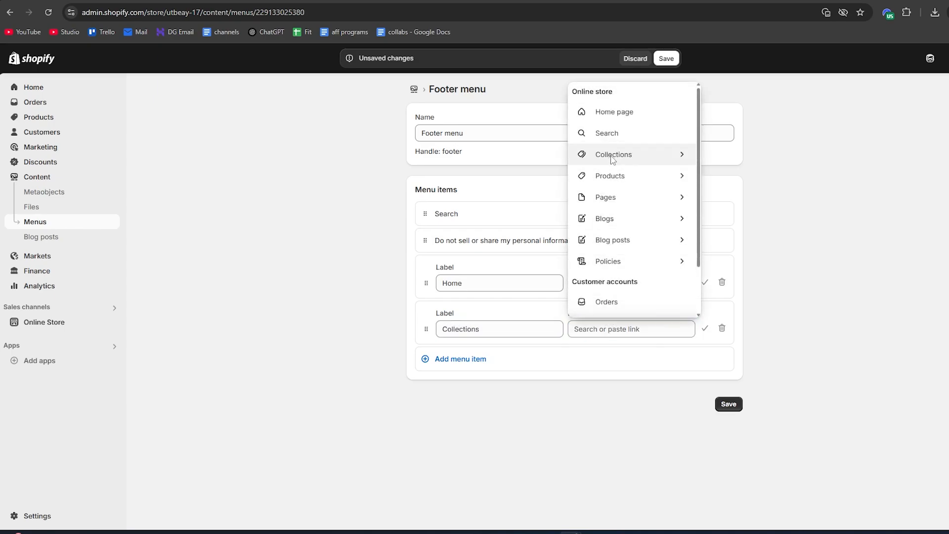
pyautogui.click(618, 154)
pyautogui.click(618, 372)
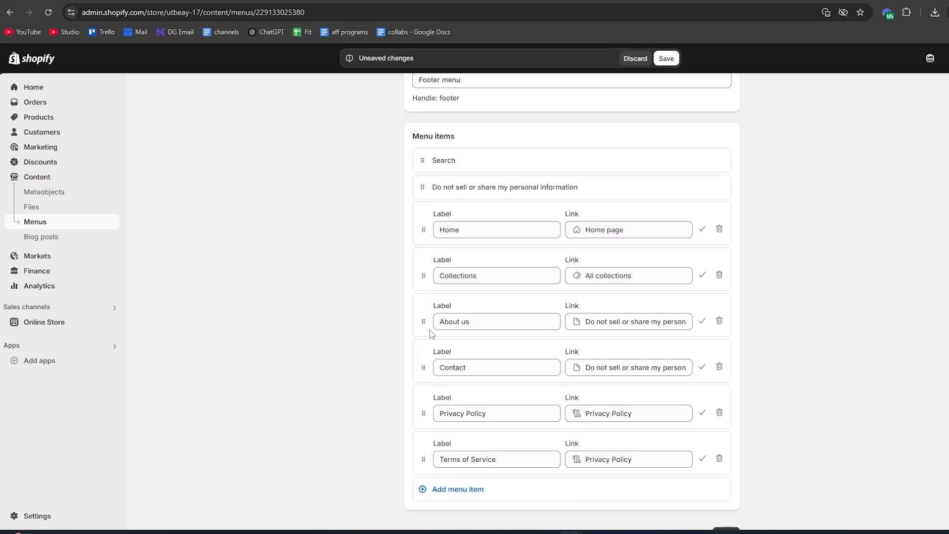
pyautogui.scroll(-1, 561, 392)
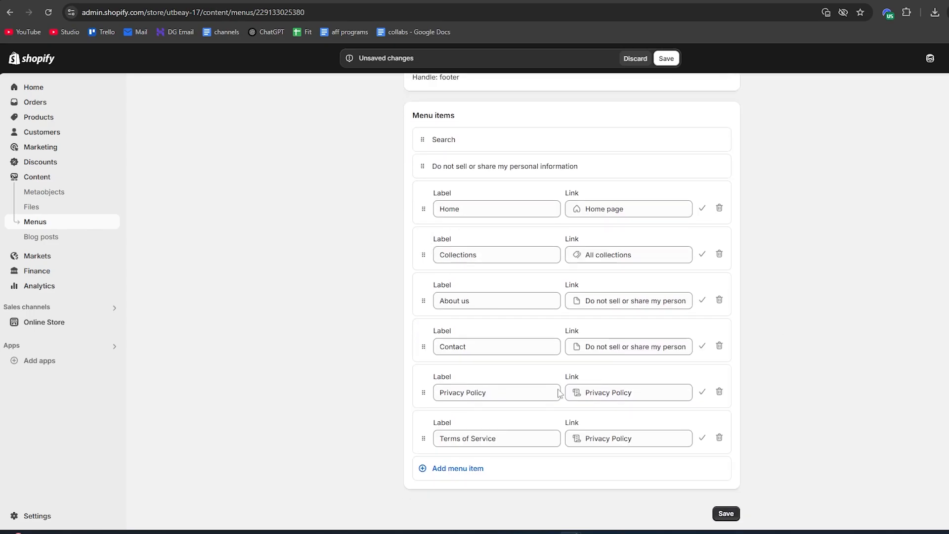
pyautogui.click(727, 513)
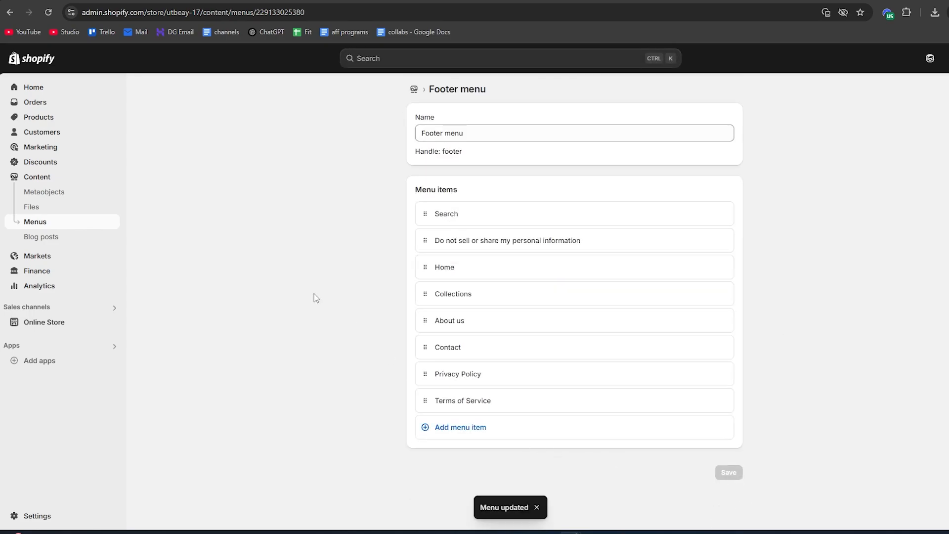
# Reopen the Dawn theme for customization and add a Menu block to the home page footer
pyautogui.click(41, 324)
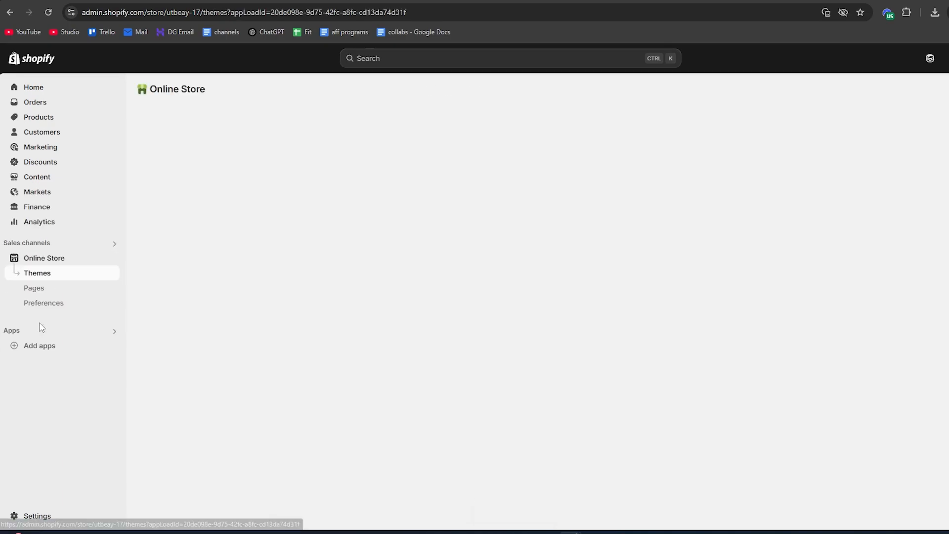
pyautogui.click(779, 358)
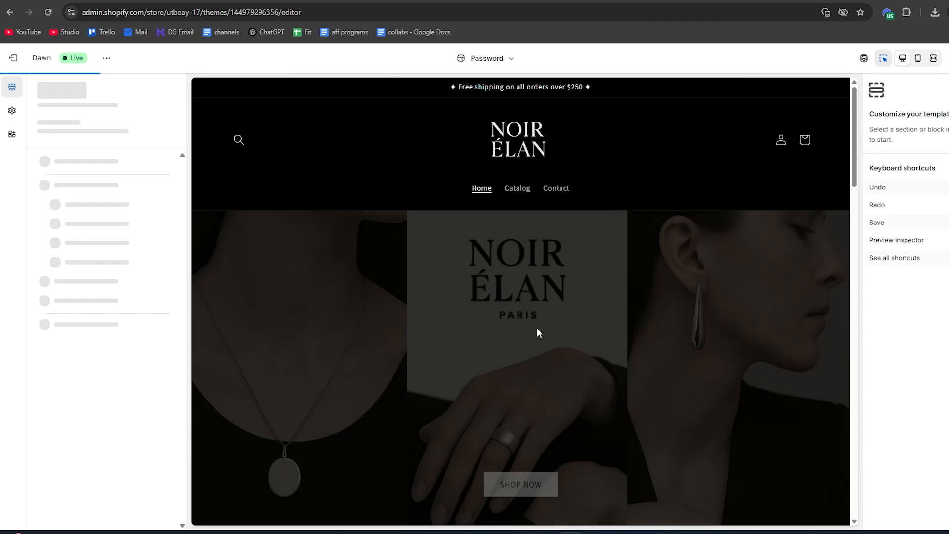
pyautogui.scroll(-8, 586, 228)
pyautogui.scroll(-10, 586, 228)
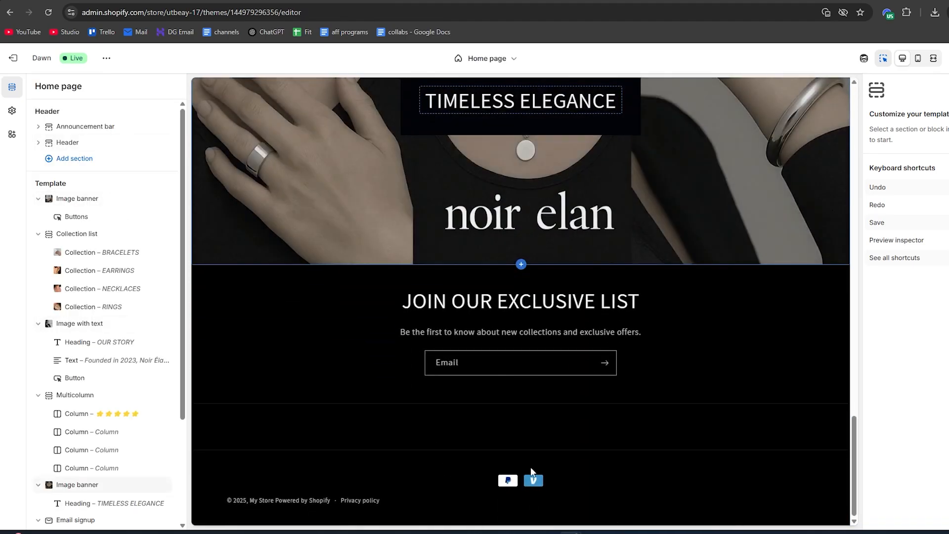
pyautogui.click(495, 473)
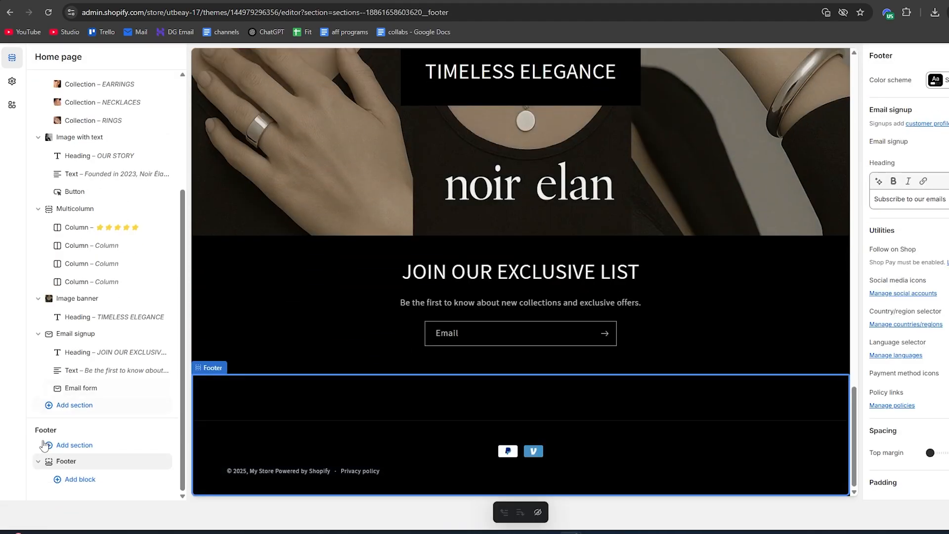
pyautogui.click(78, 480)
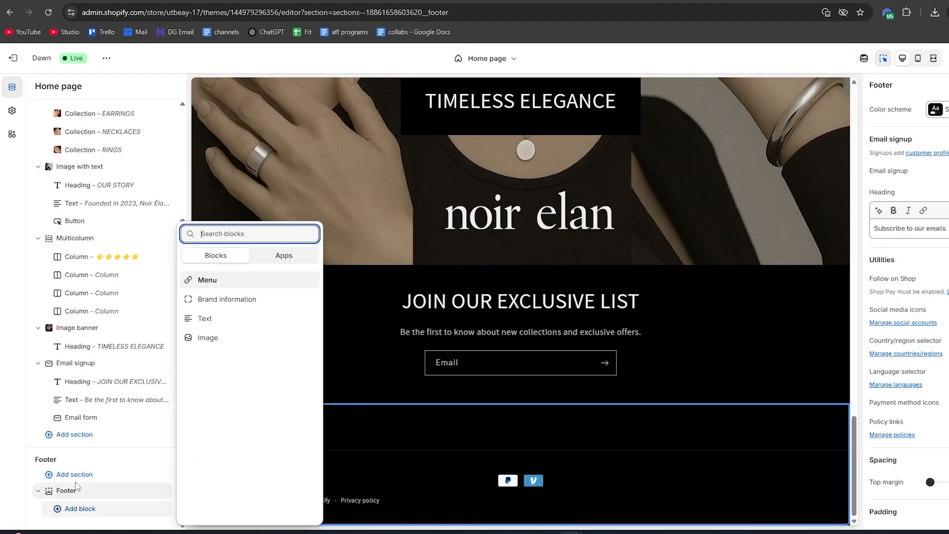
pyautogui.click(208, 281)
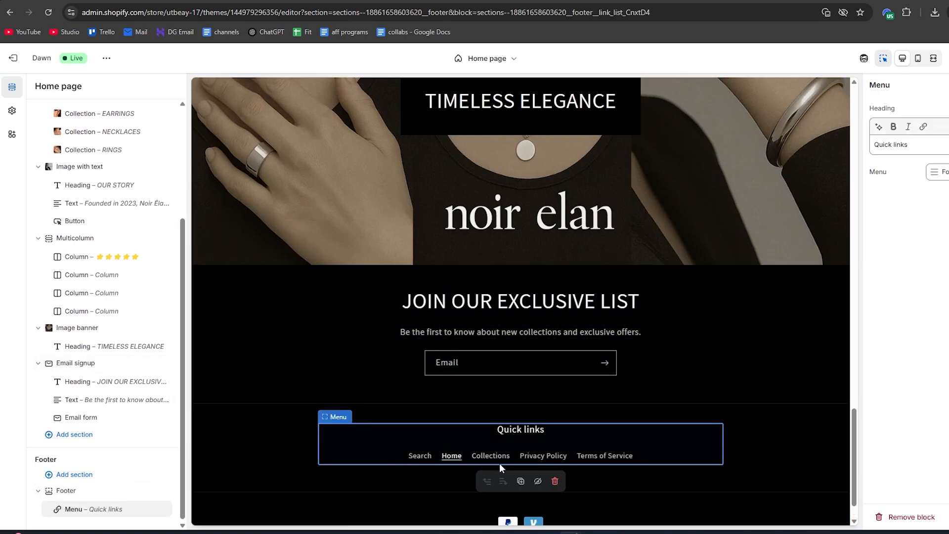
pyautogui.click(635, 466)
pyautogui.scroll(-1, 635, 466)
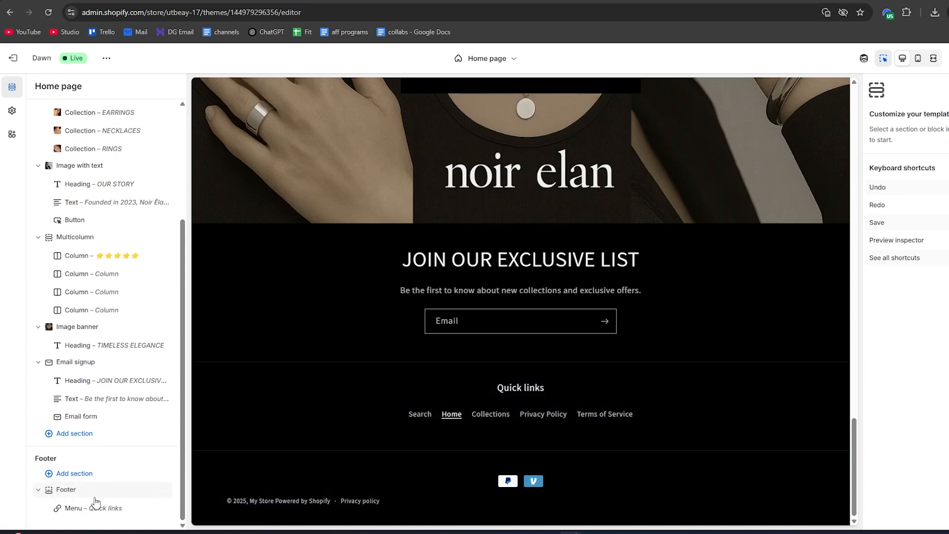
# Add an Image block before the Quick links menu in the footer and assign noir_elan_3.png to it
pyautogui.click(112, 500)
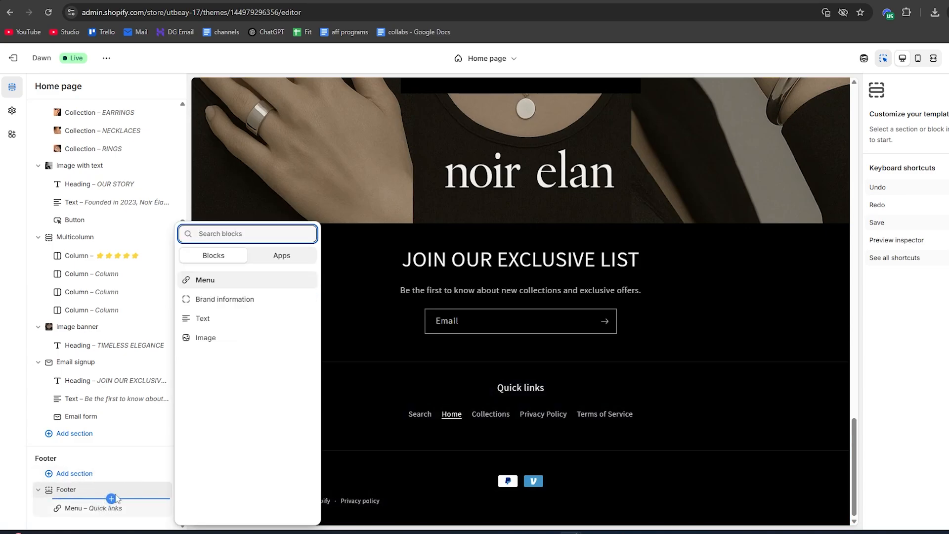
pyautogui.click(206, 339)
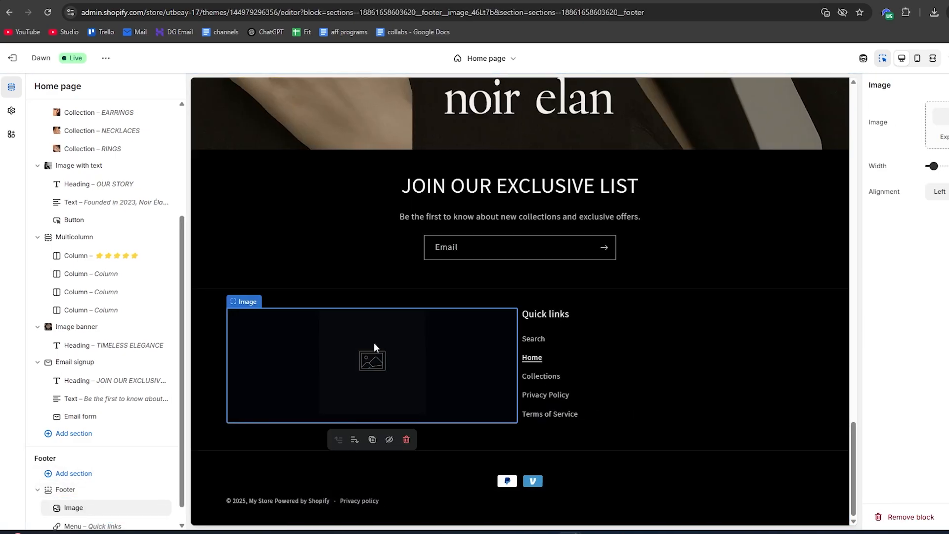
pyautogui.click(873, 120)
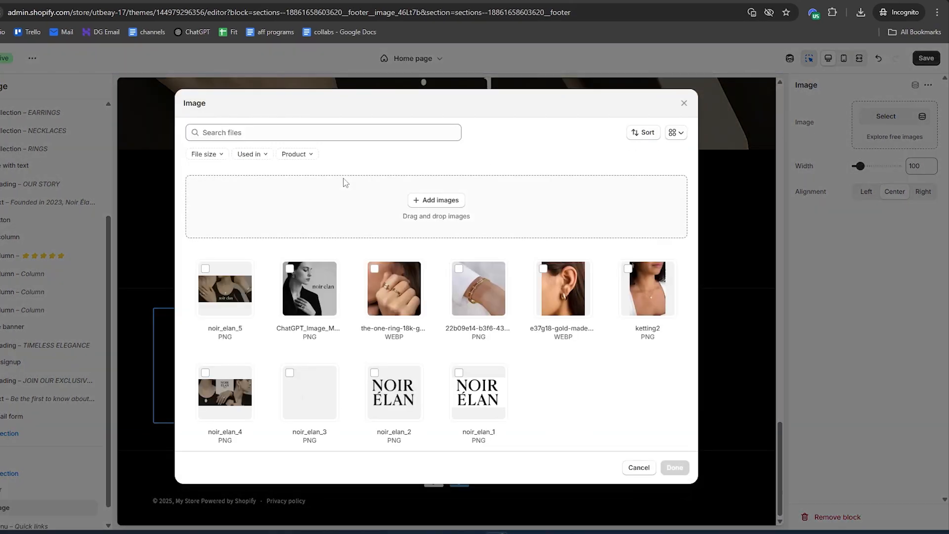
pyautogui.click(300, 401)
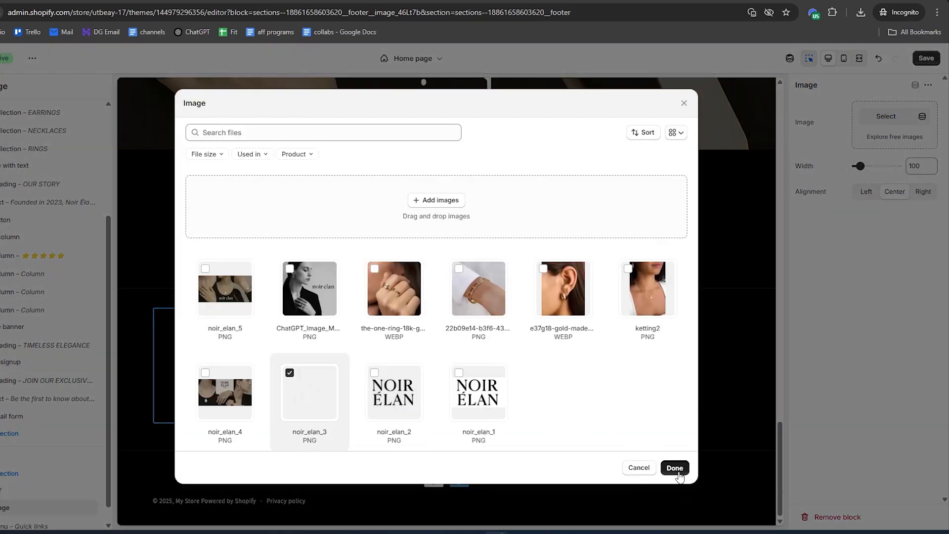
pyautogui.click(674, 468)
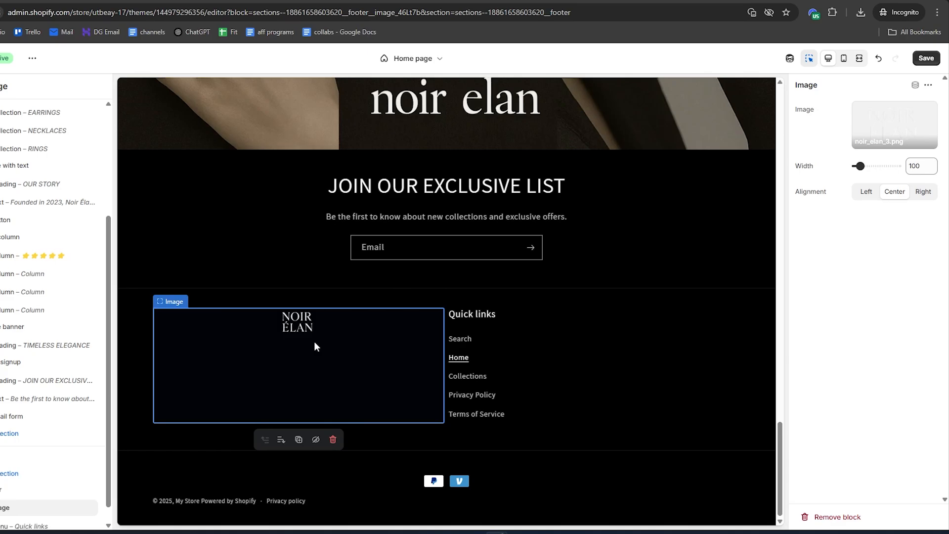
# Set the footer logo image's width to 340, save the theme changes and exit the theme editor
pyautogui.moveTo(861, 166); pyautogui.dragTo(880, 166)
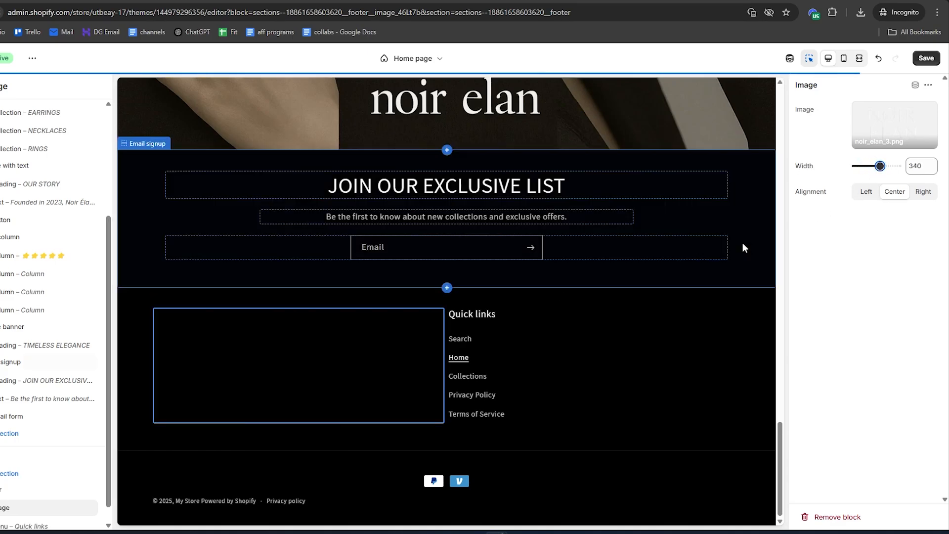
pyautogui.scroll(2, 378, 344)
pyautogui.scroll(-1, 371, 344)
pyautogui.scroll(2, 364, 346)
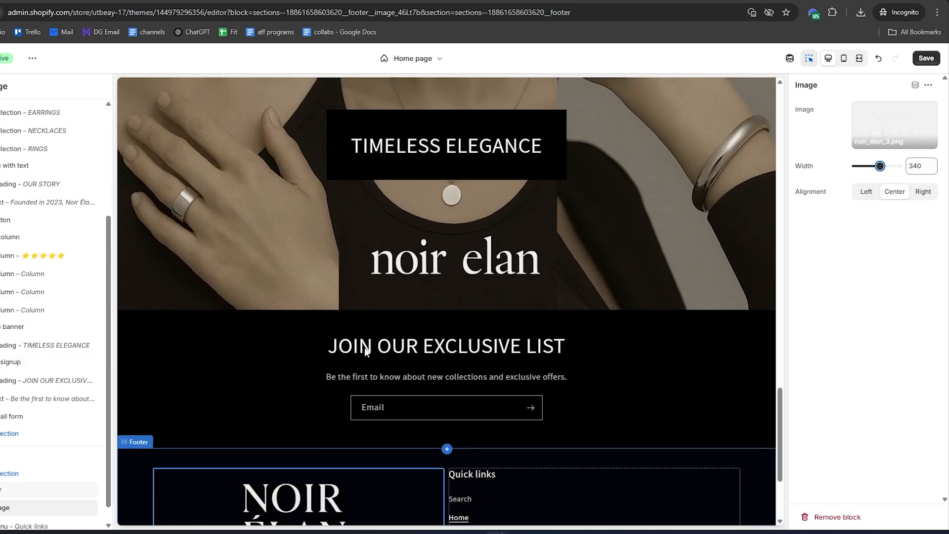
pyautogui.scroll(-3, 396, 346)
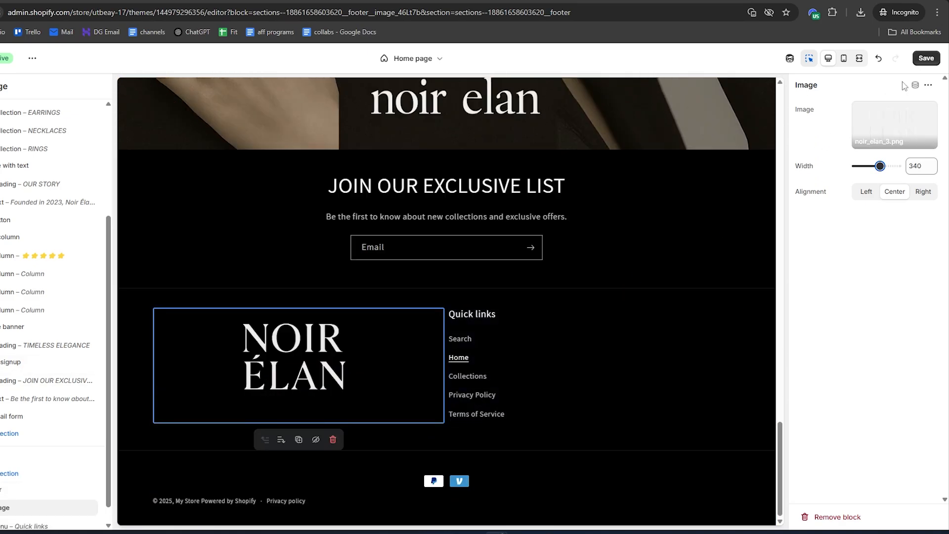
pyautogui.click(926, 59)
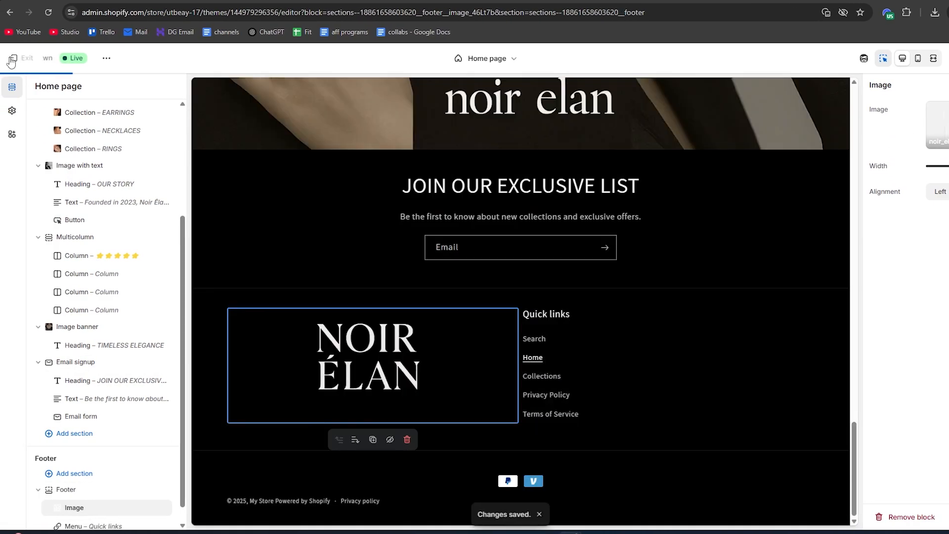
pyautogui.click(13, 59)
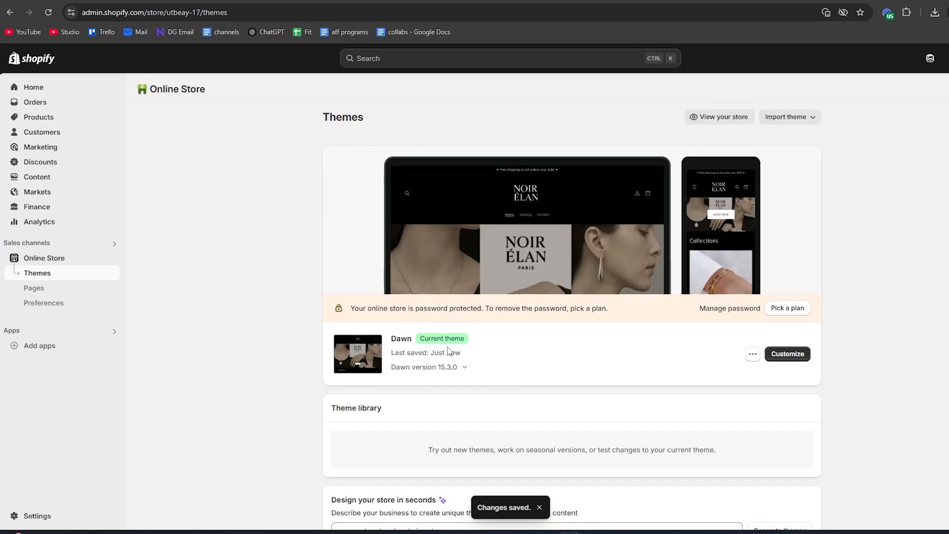
# Review the live storefront's home page, including the Collections and Our Story sections
pyautogui.scroll(-14, 446, 115)
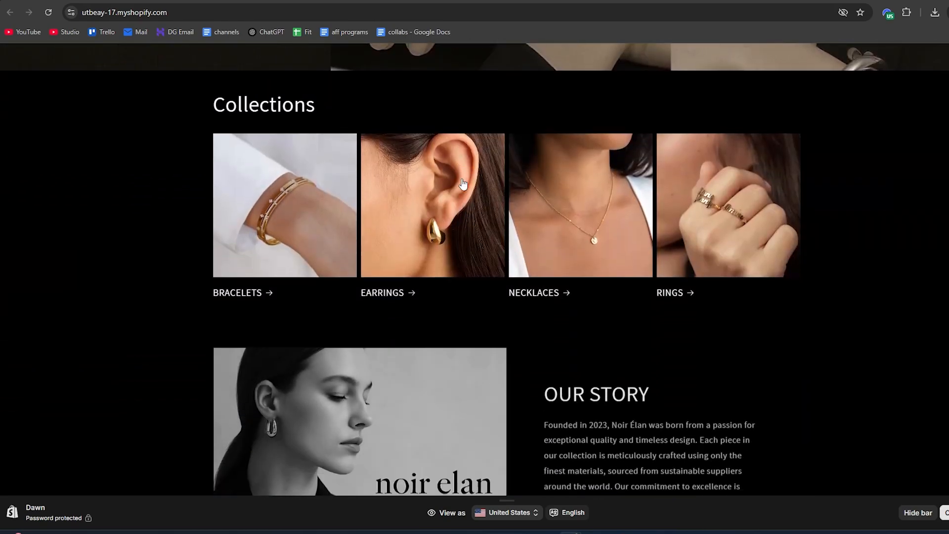
pyautogui.scroll(1, 463, 188)
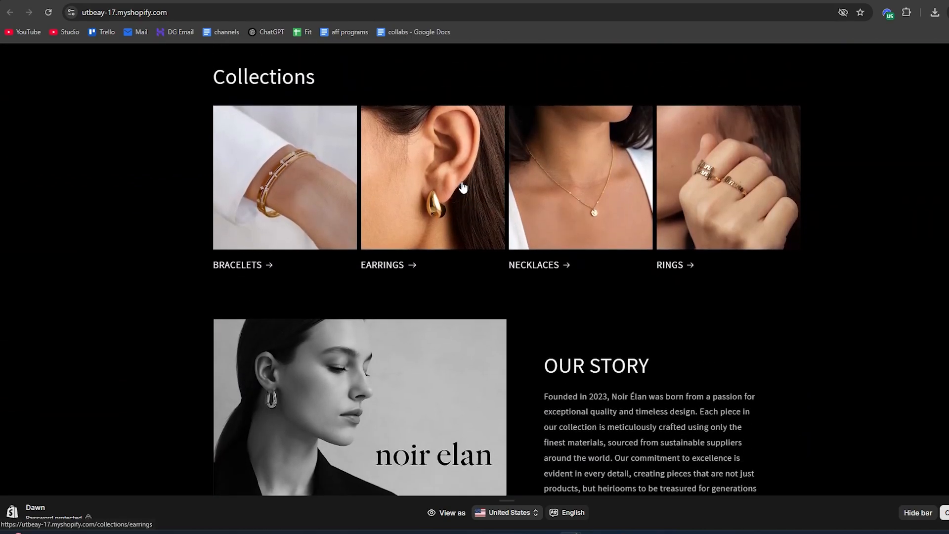
pyautogui.scroll(15, 463, 188)
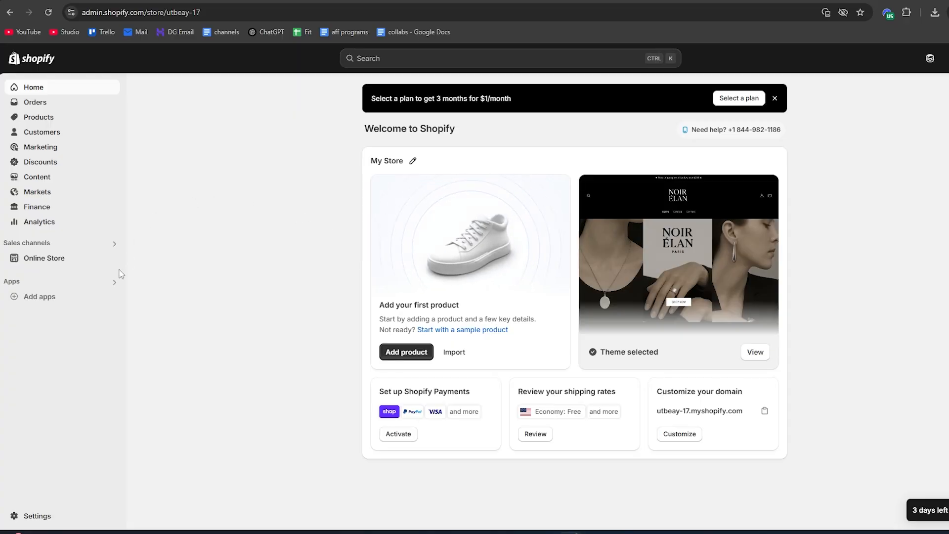
# Open the store's domain settings and search for a new domain to buy using the name noirelan
pyautogui.click(36, 516)
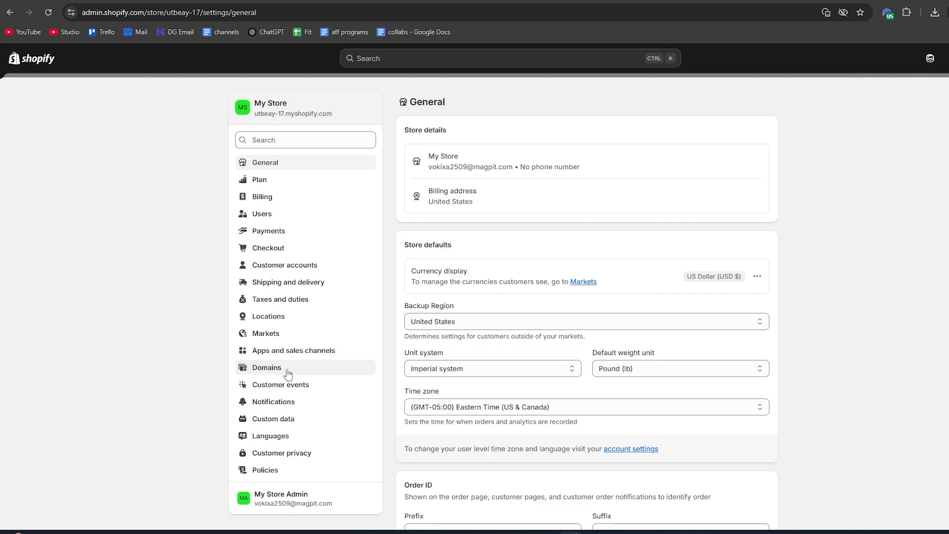
pyautogui.click(287, 371)
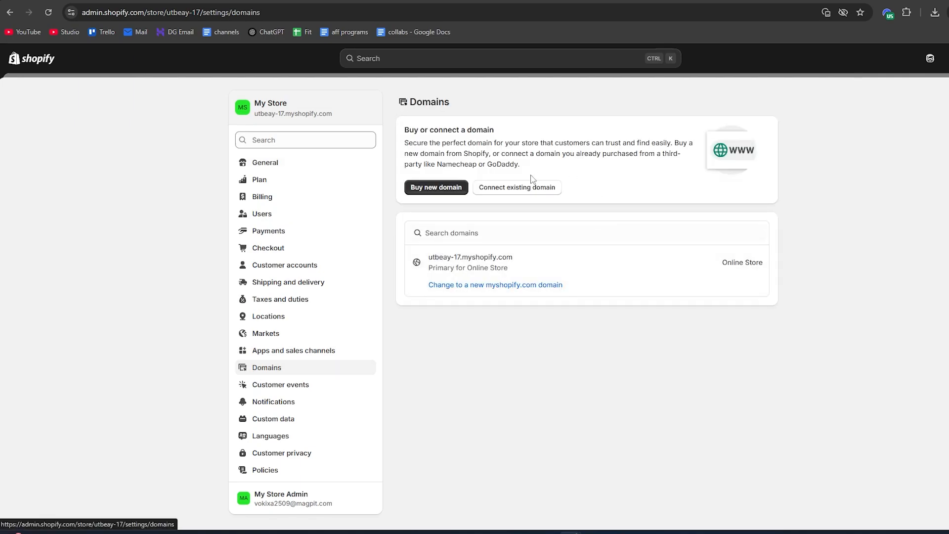
pyautogui.click(426, 189)
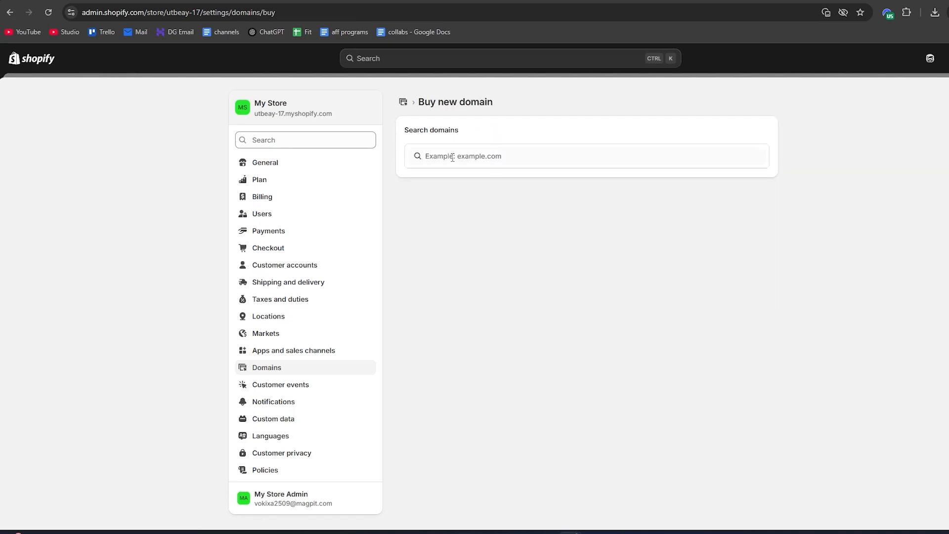
pyautogui.click(439, 159)
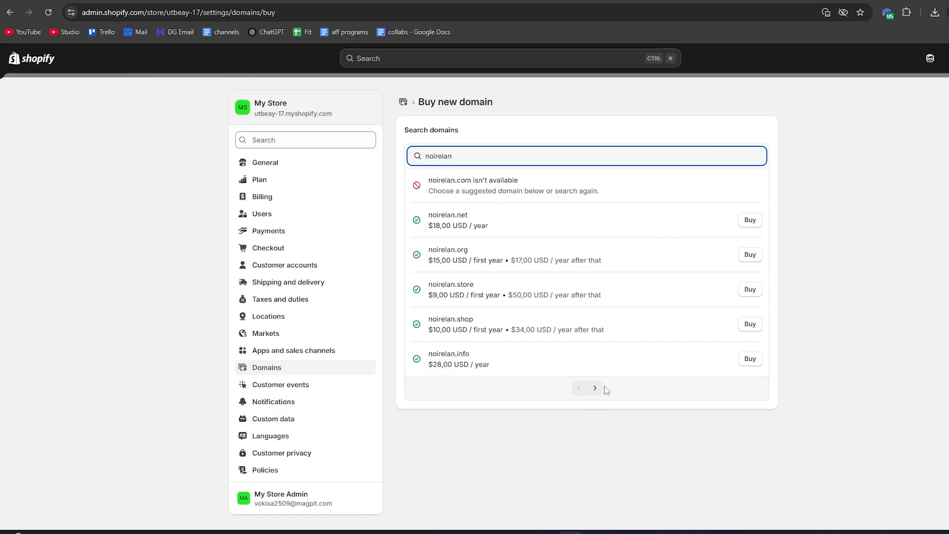
pyautogui.moveTo(455, 180); pyautogui.dragTo(473, 180)
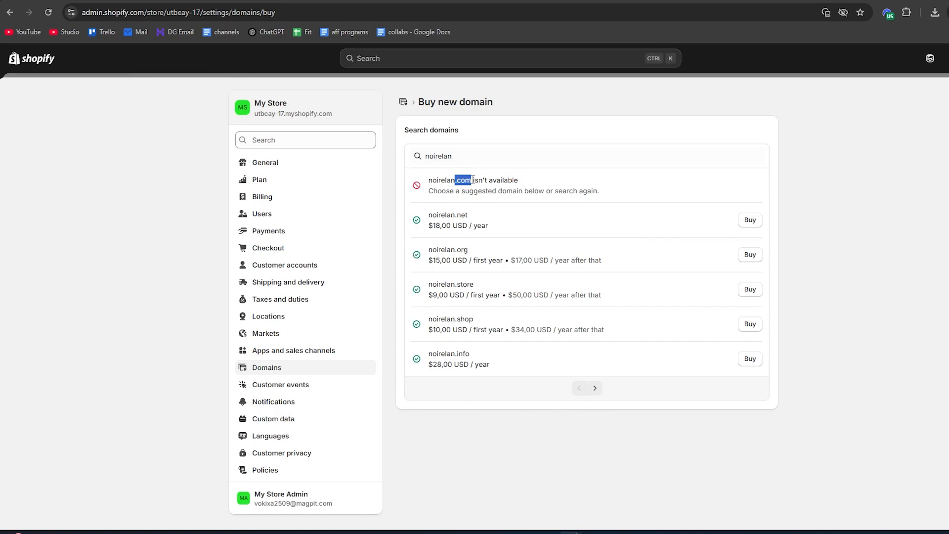
pyautogui.click(472, 160)
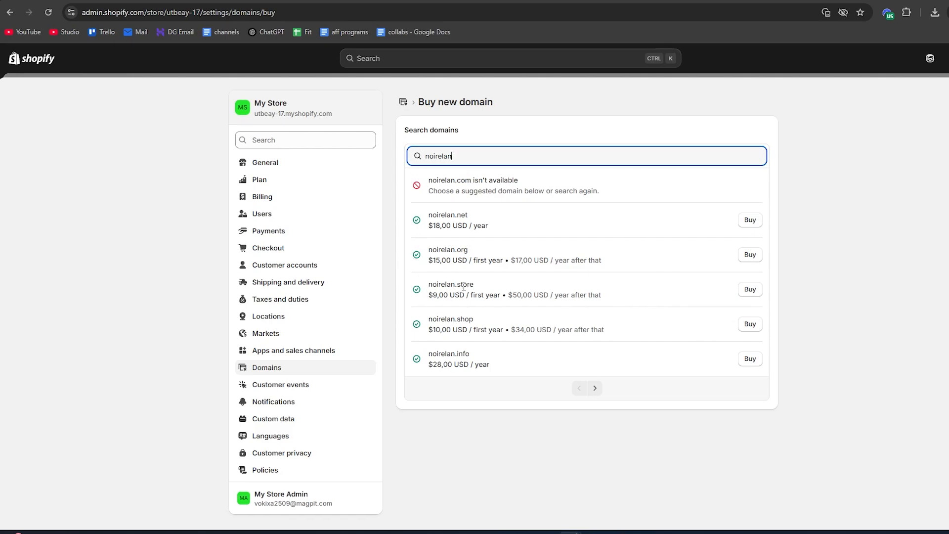
# Open the purchase form for the noirelan.store domain and review its contact information and order summary
pyautogui.moveTo(430, 297); pyautogui.dragTo(462, 297)
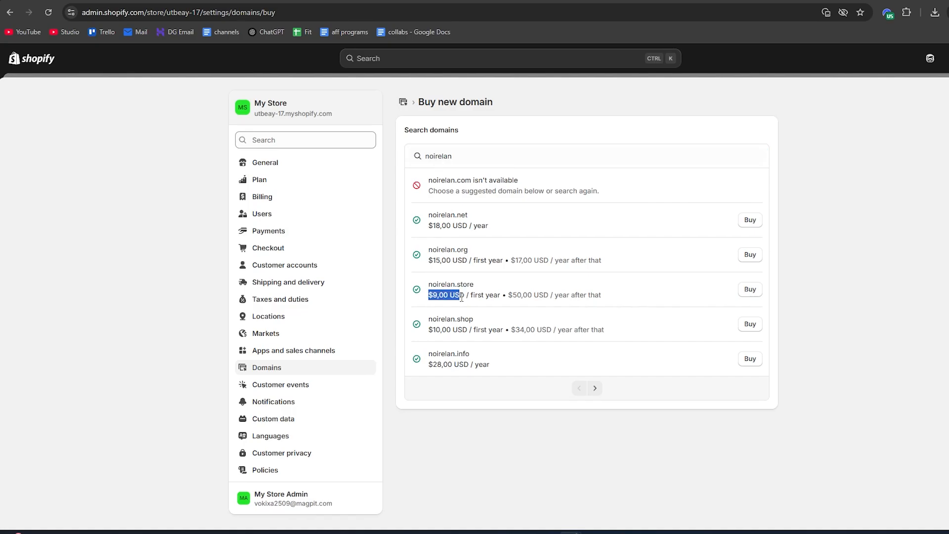
pyautogui.click(747, 292)
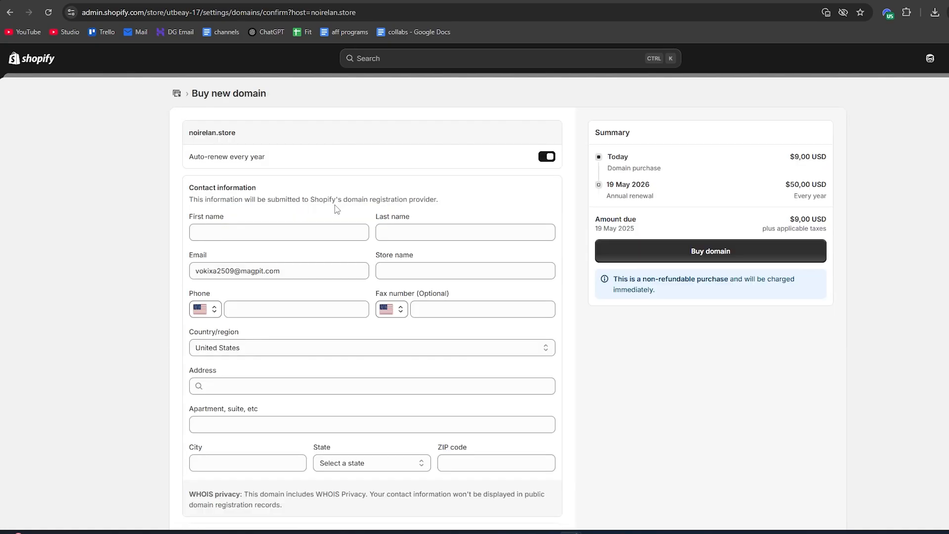
pyautogui.scroll(-2, 321, 207)
pyautogui.scroll(2, 314, 211)
pyautogui.moveTo(242, 141); pyautogui.dragTo(191, 137)
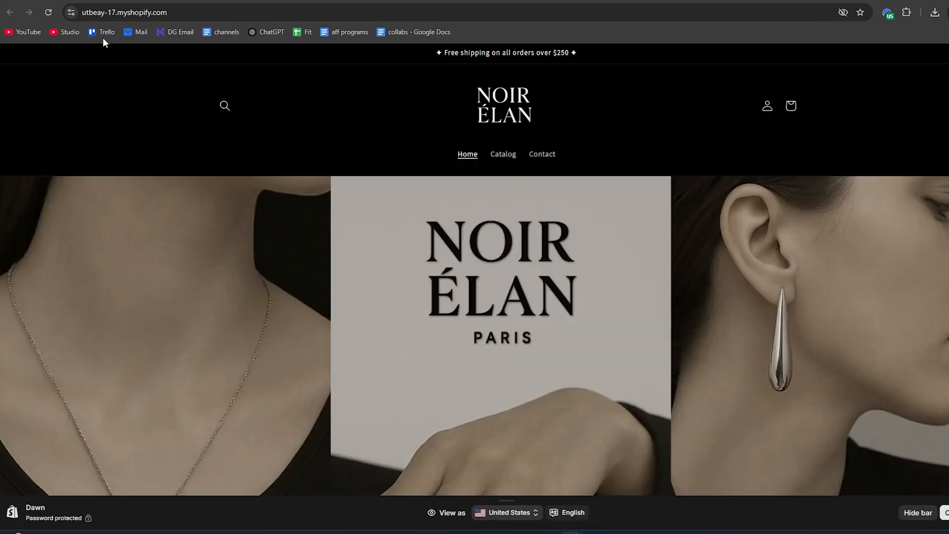
# Check the storefront's current web address and open the Online Store themes page in the admin
pyautogui.click(176, 13)
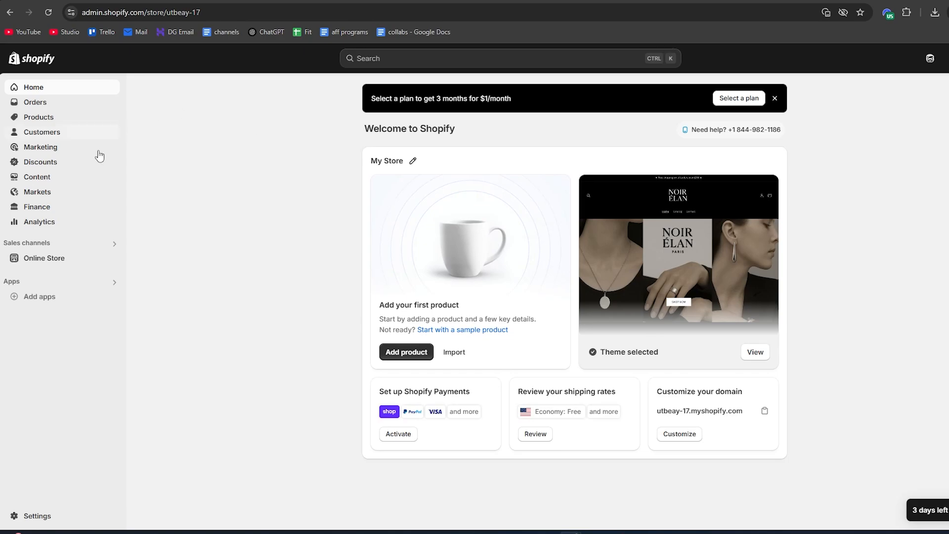
pyautogui.click(45, 260)
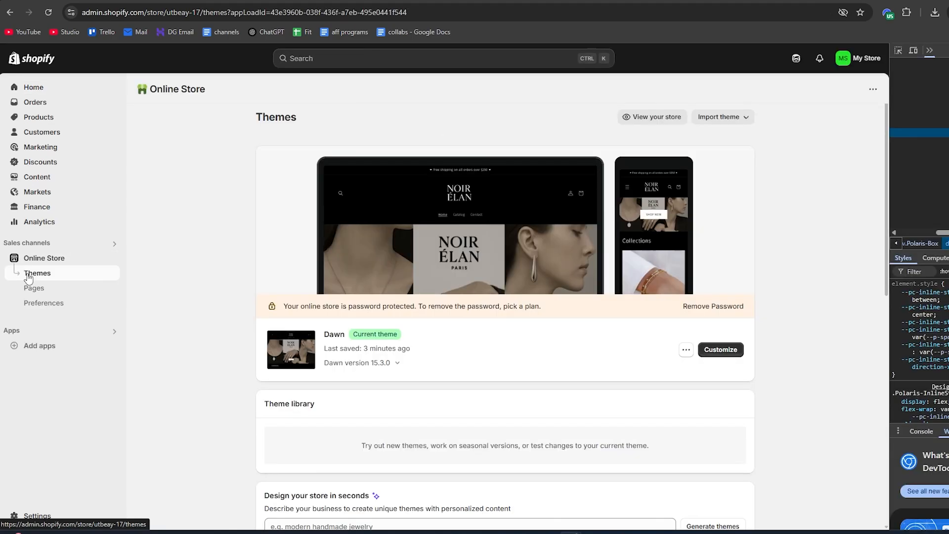